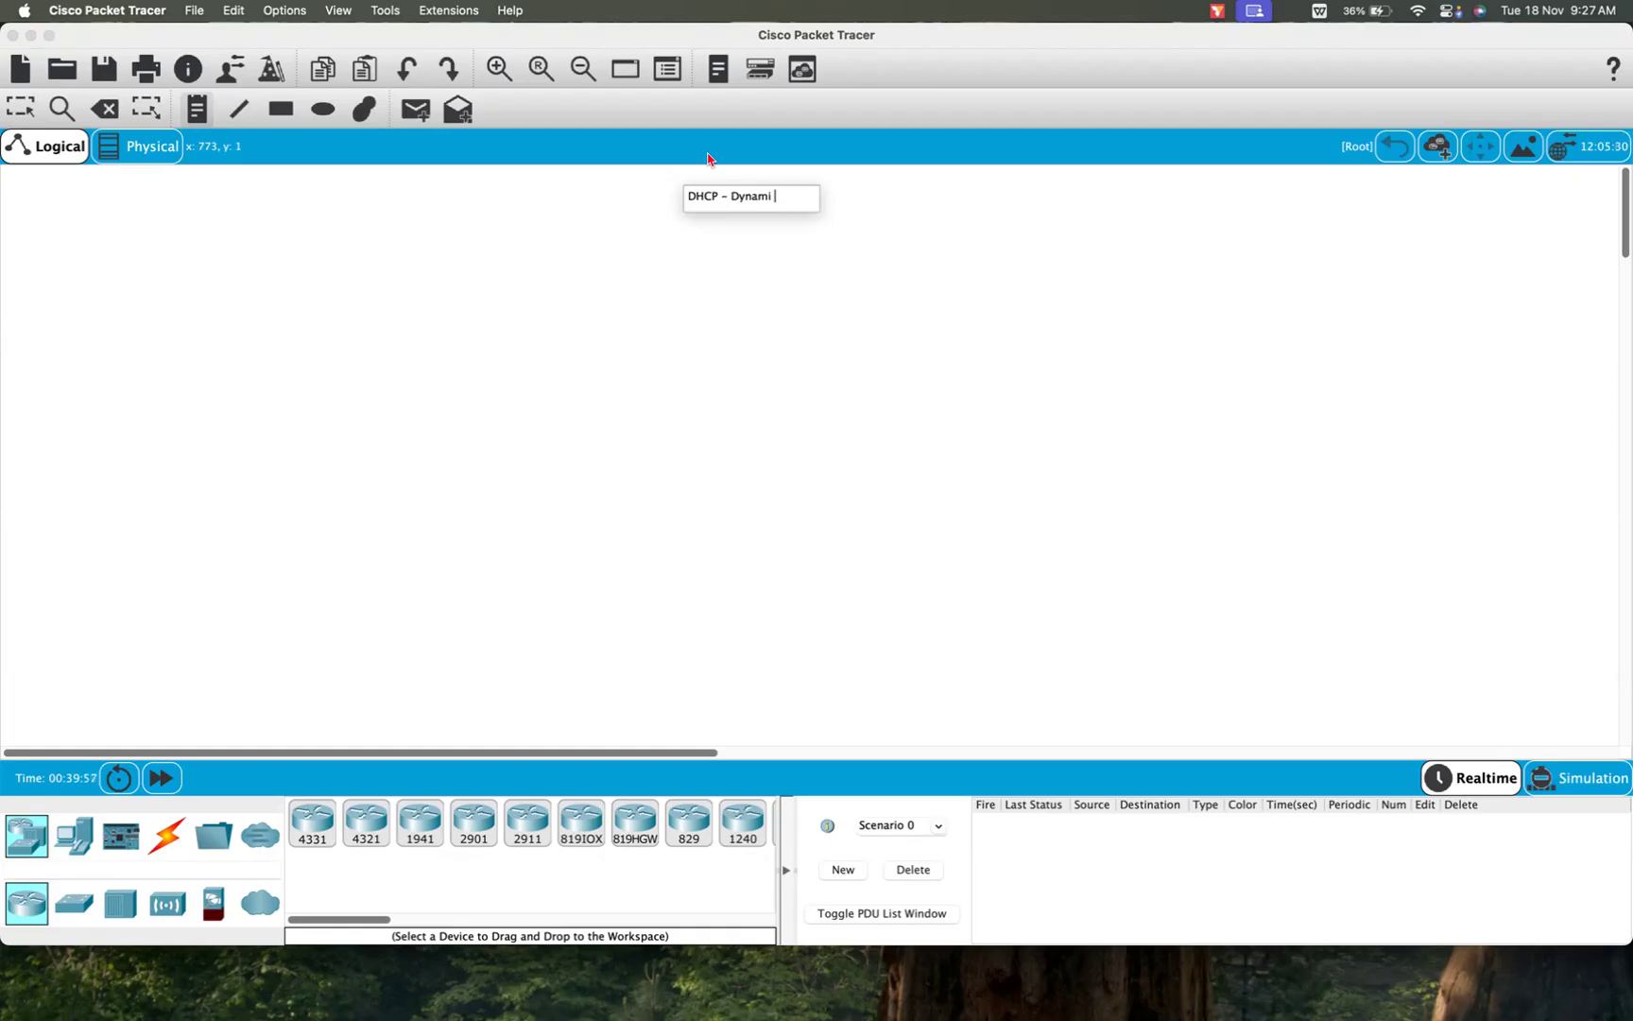
# Step: Finish the workspace title note so it reads "DHCP - Dynamic Host Configuration Protocol"
pyautogui.write('t Configuration Protocol')
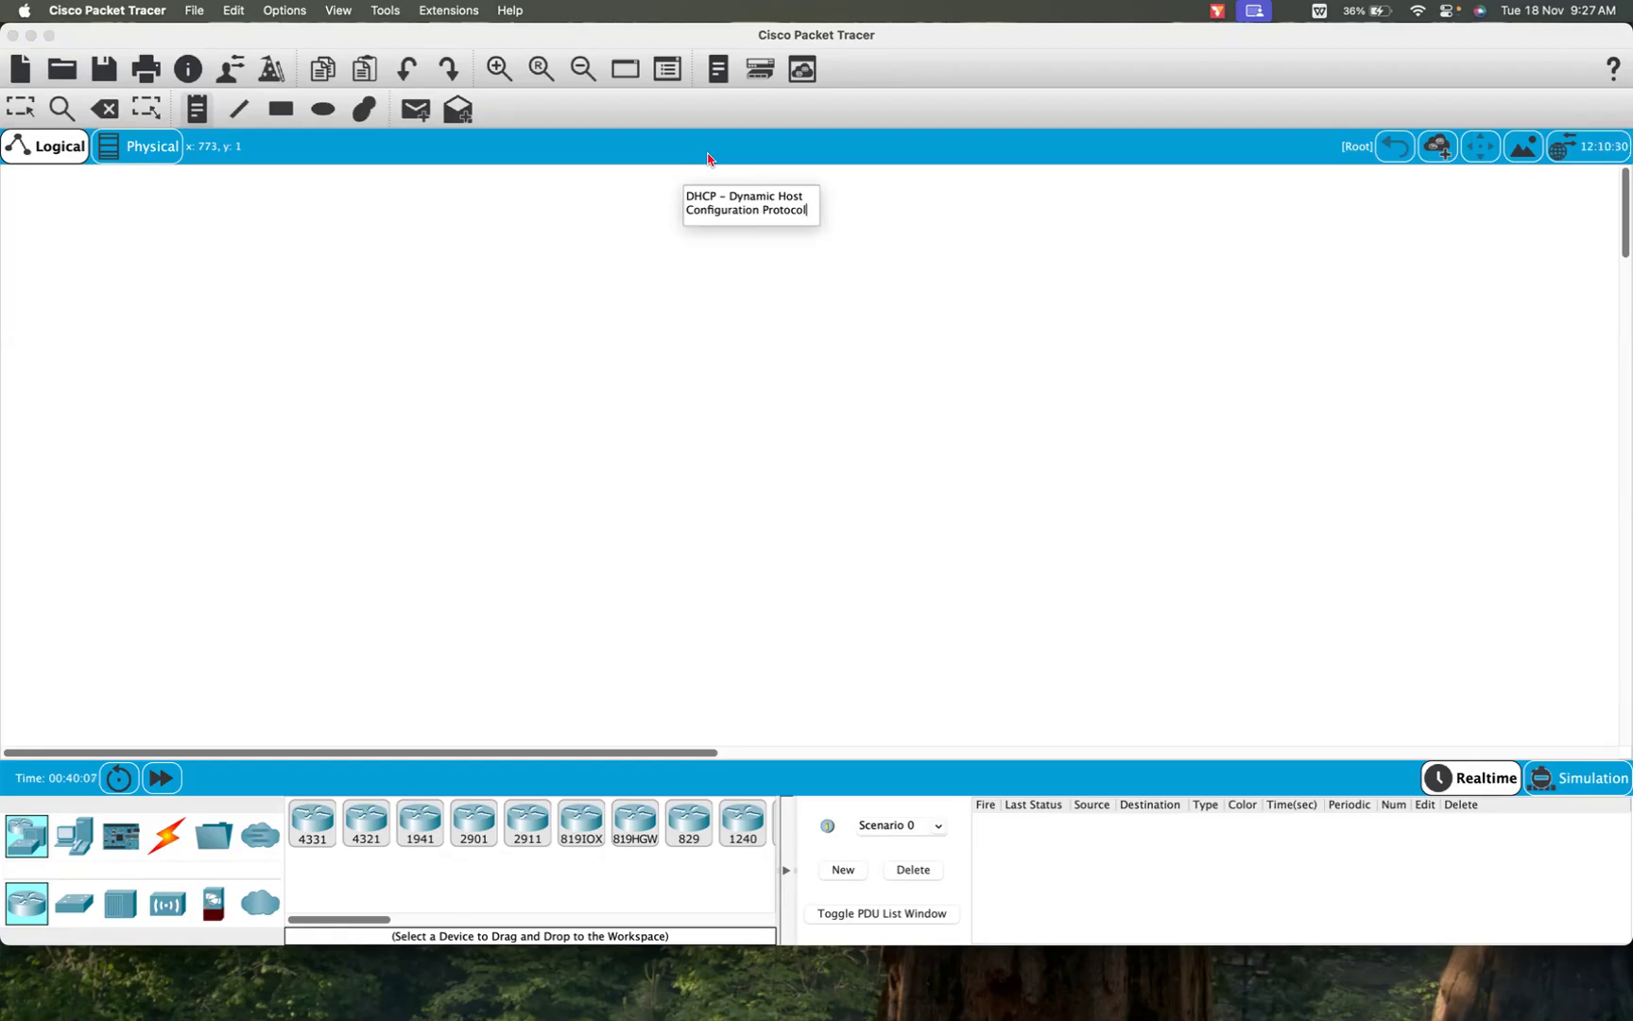
pyautogui.click(302, 491)
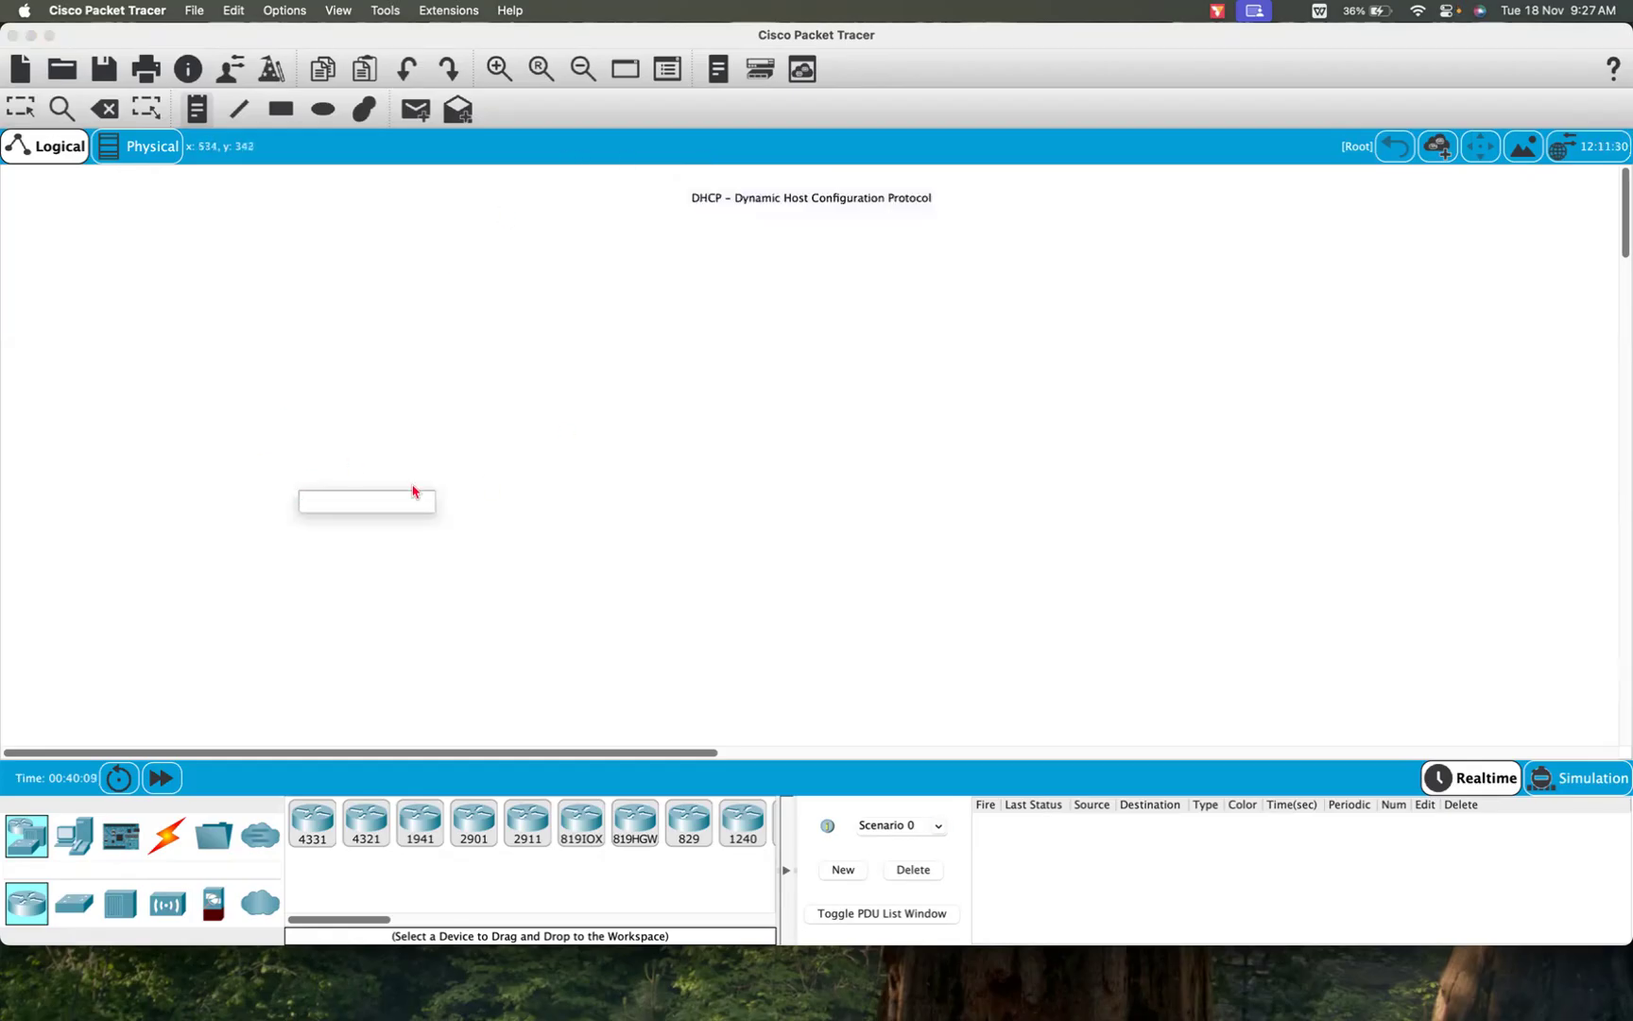
pyautogui.click(20, 108)
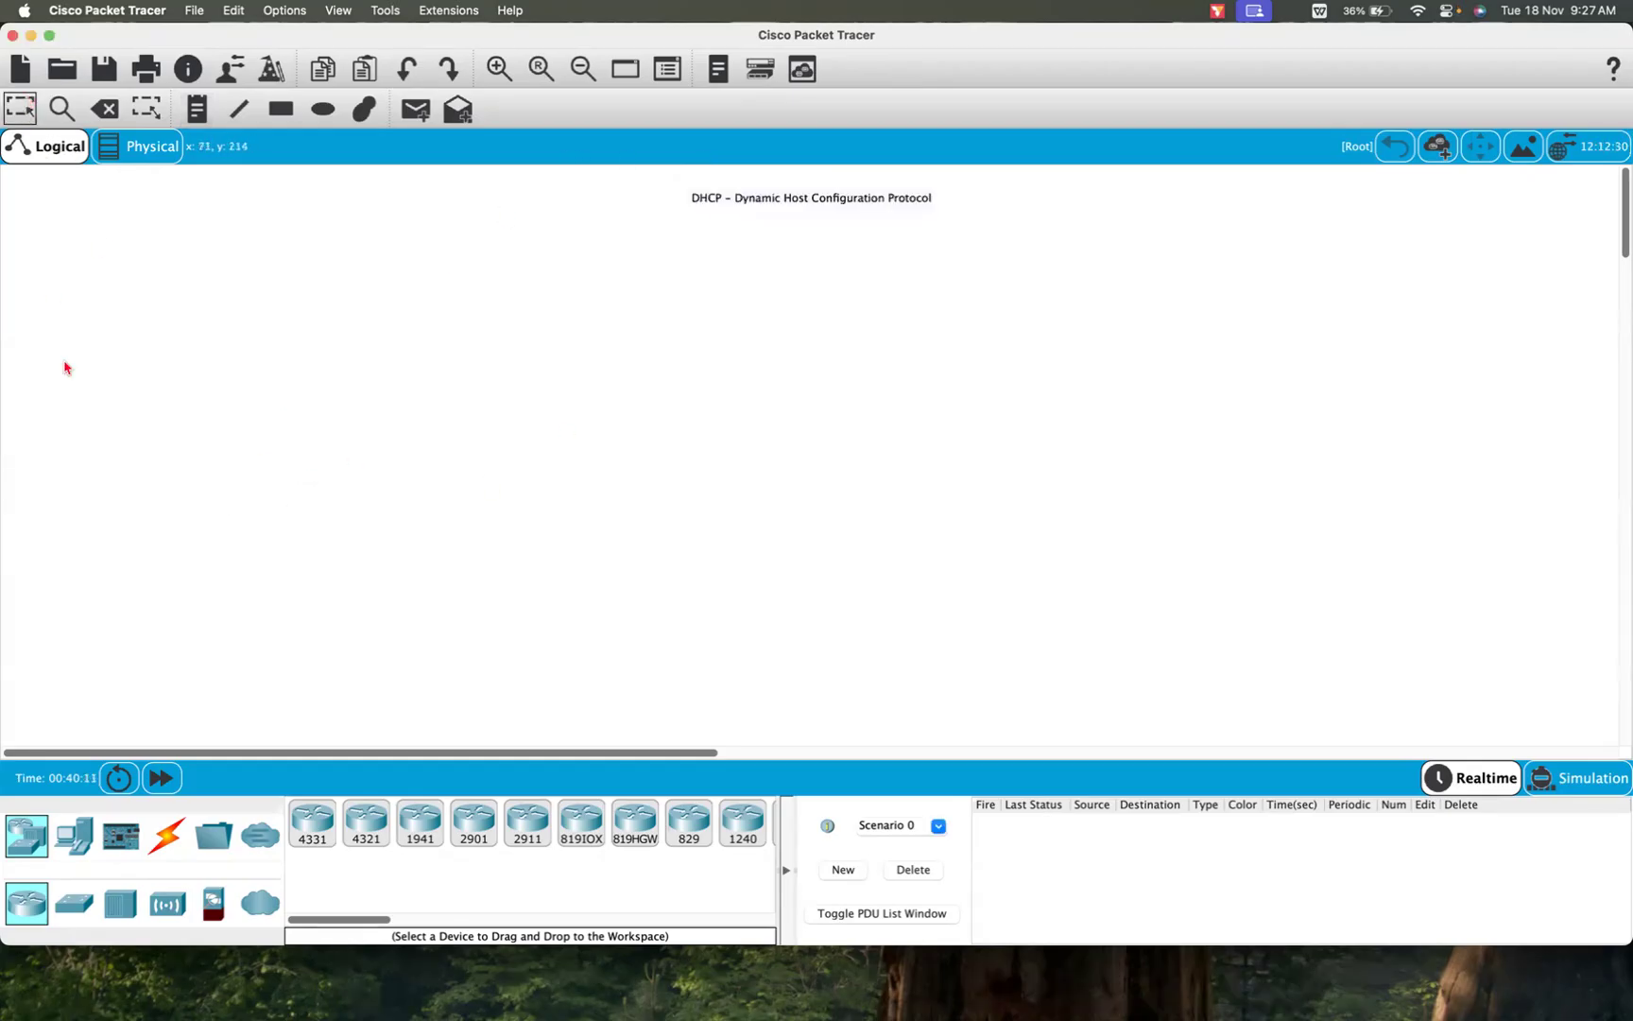
# Step: Place a generic server in the workspace and three PCs in a column to its left
pyautogui.click(74, 836)
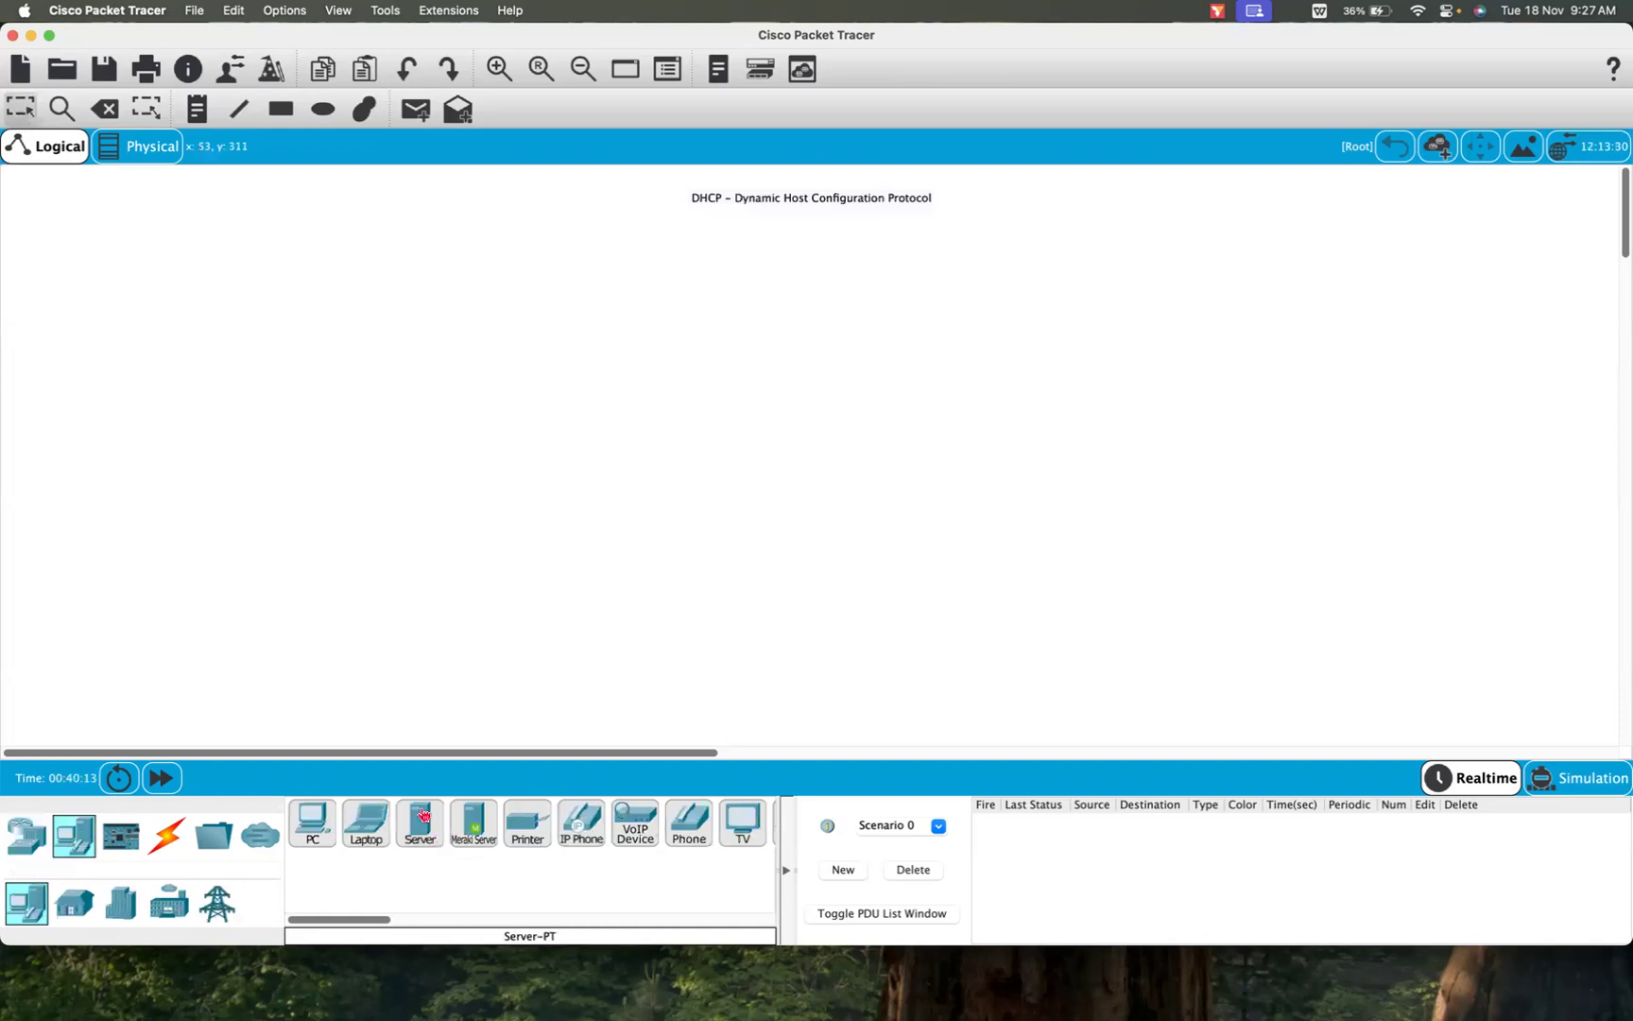
pyautogui.moveTo(420, 821); pyautogui.dragTo(539, 387)
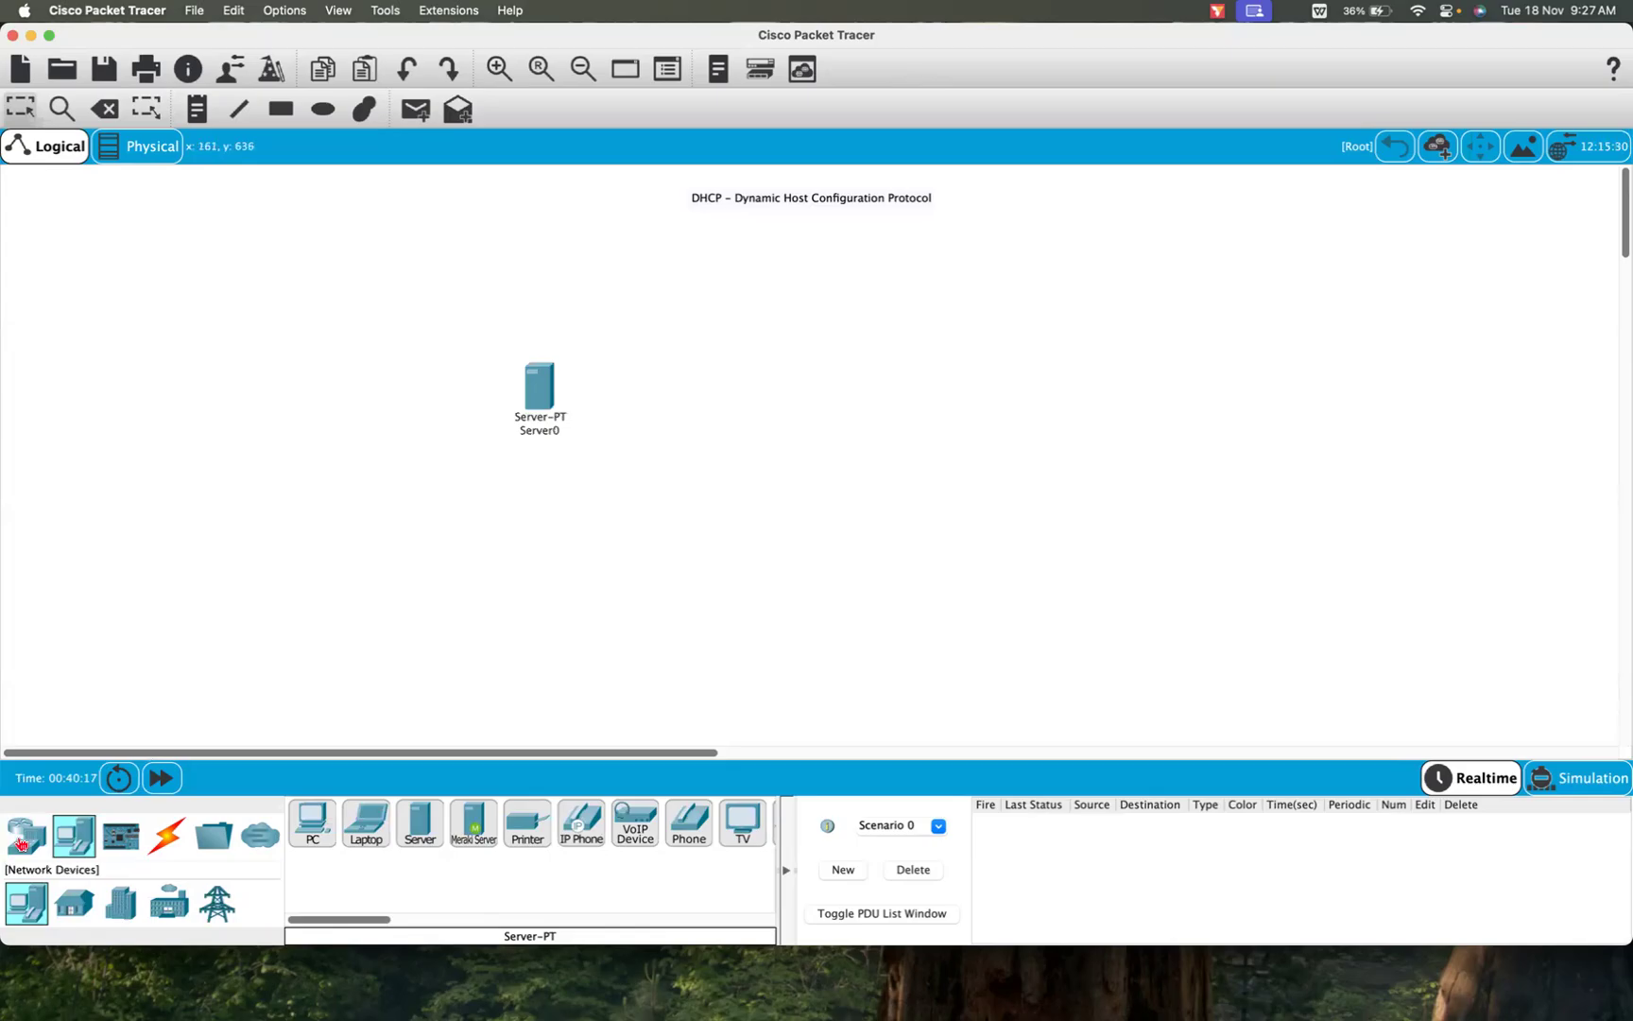
pyautogui.click(26, 836)
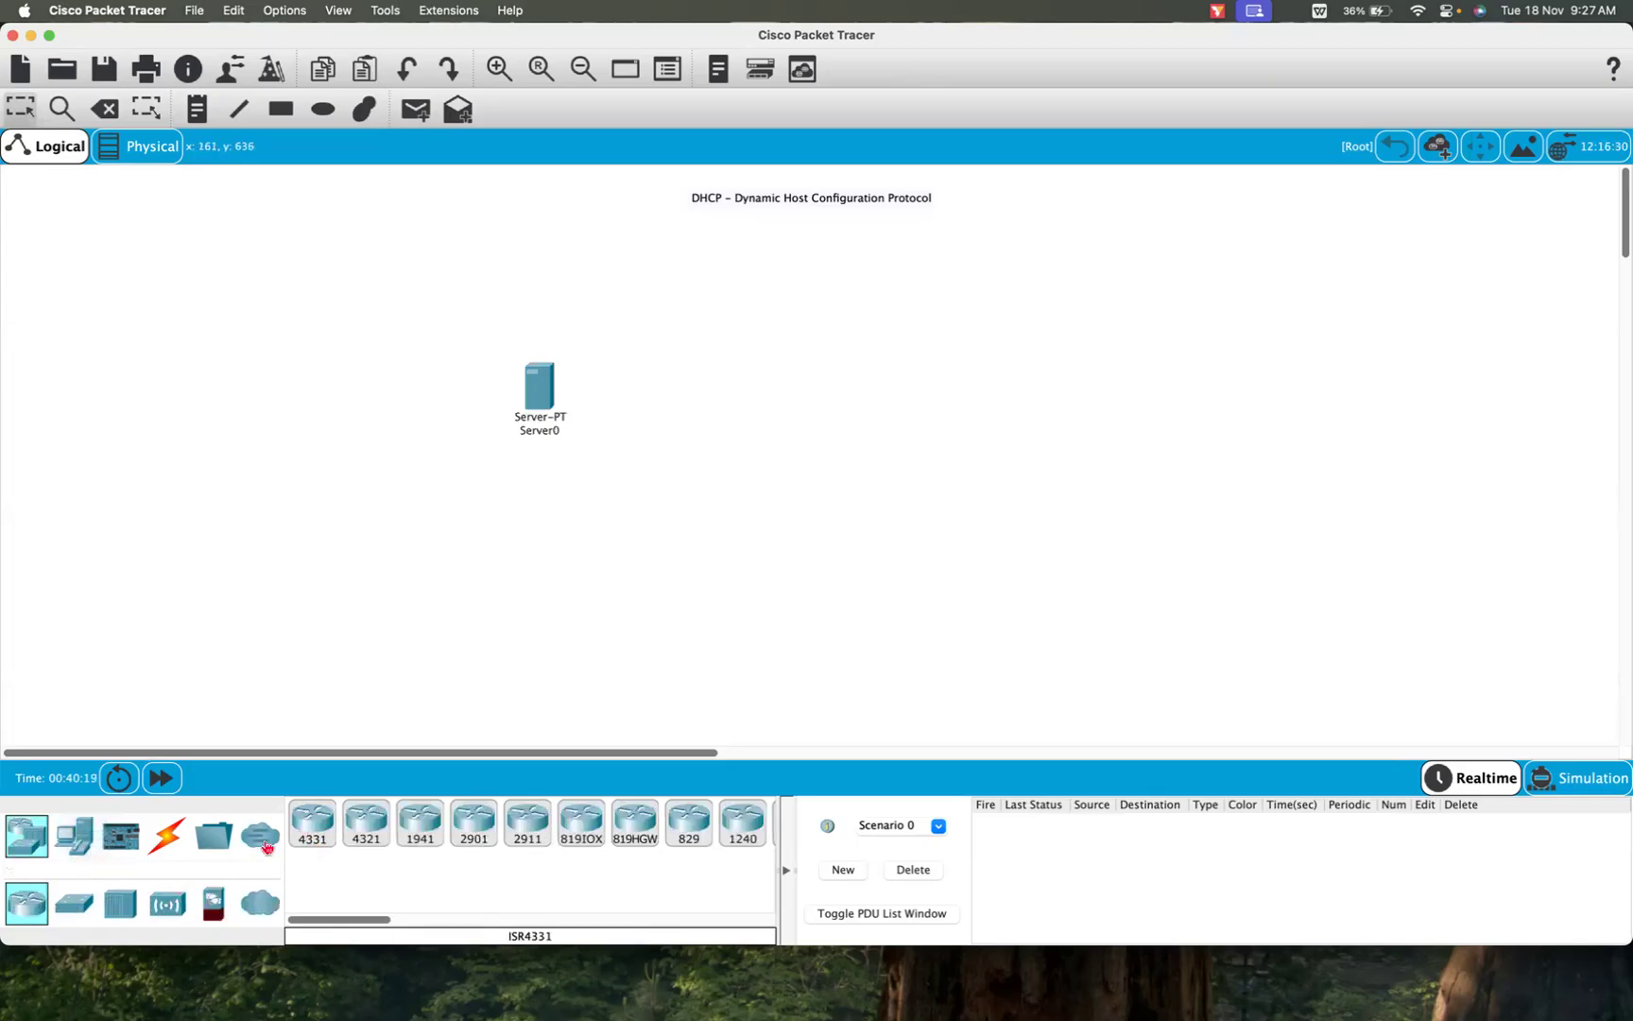
pyautogui.click(74, 835)
pyautogui.moveTo(312, 821); pyautogui.dragTo(288, 323)
pyautogui.moveTo(317, 820); pyautogui.dragTo(276, 483)
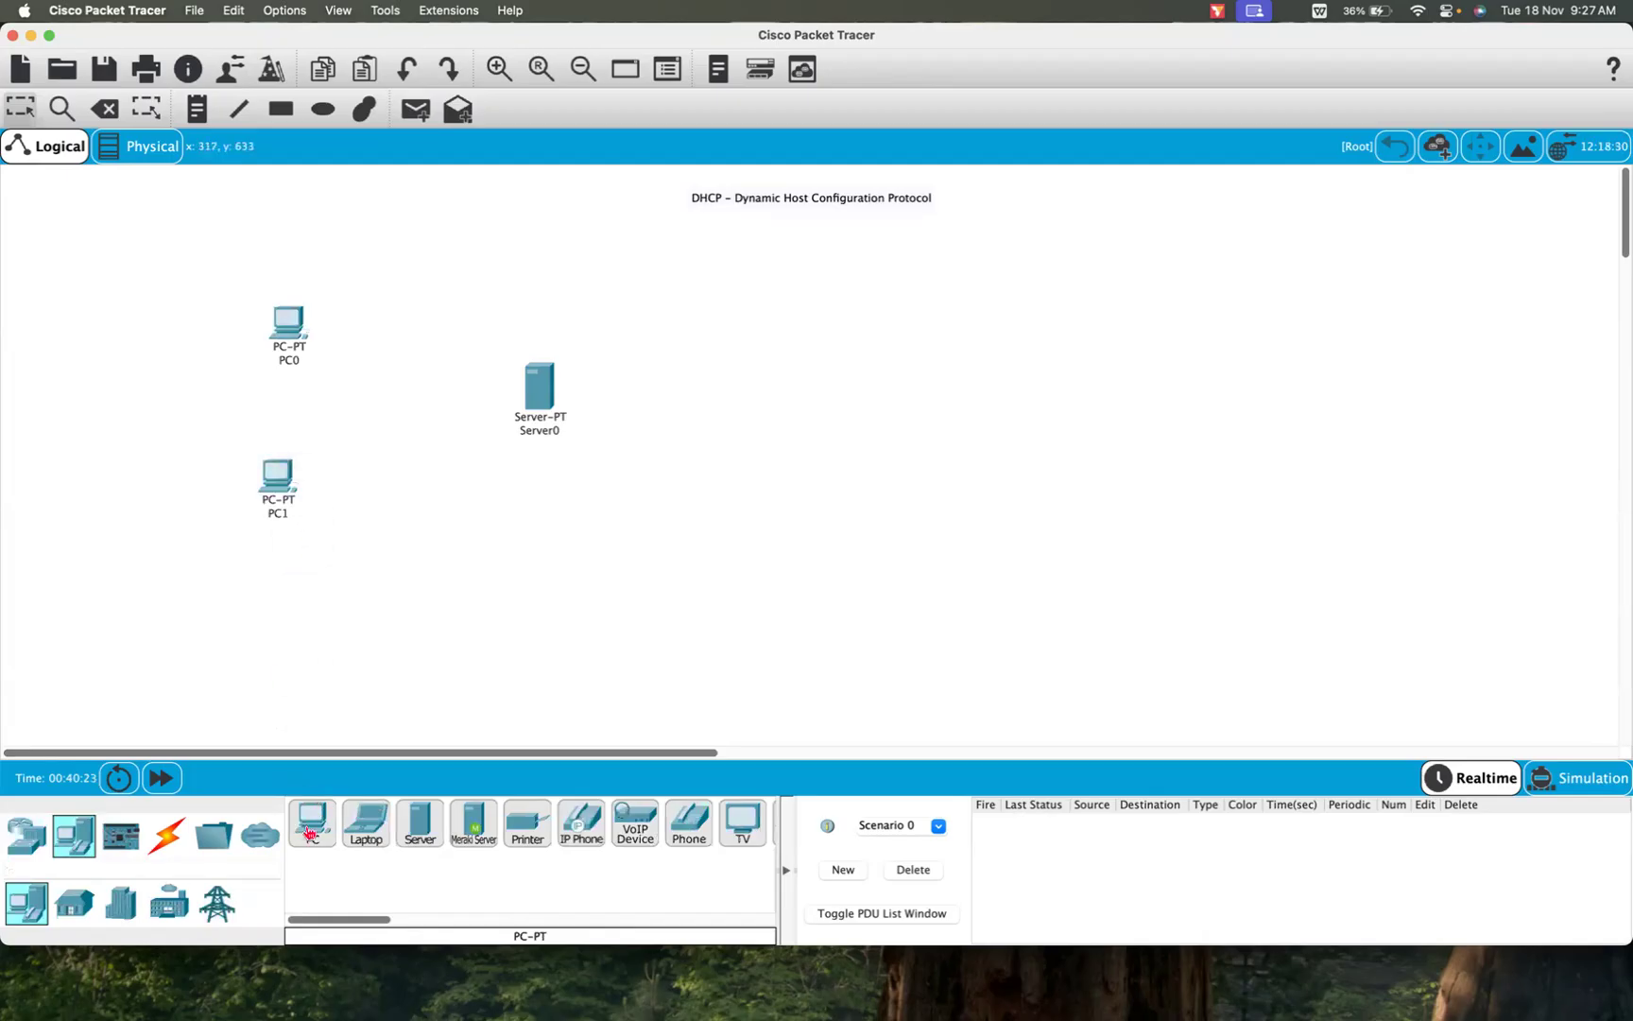
pyautogui.moveTo(305, 827); pyautogui.dragTo(263, 660)
# Step: Place a 2960 switch between the PCs and the server
pyautogui.click(28, 840)
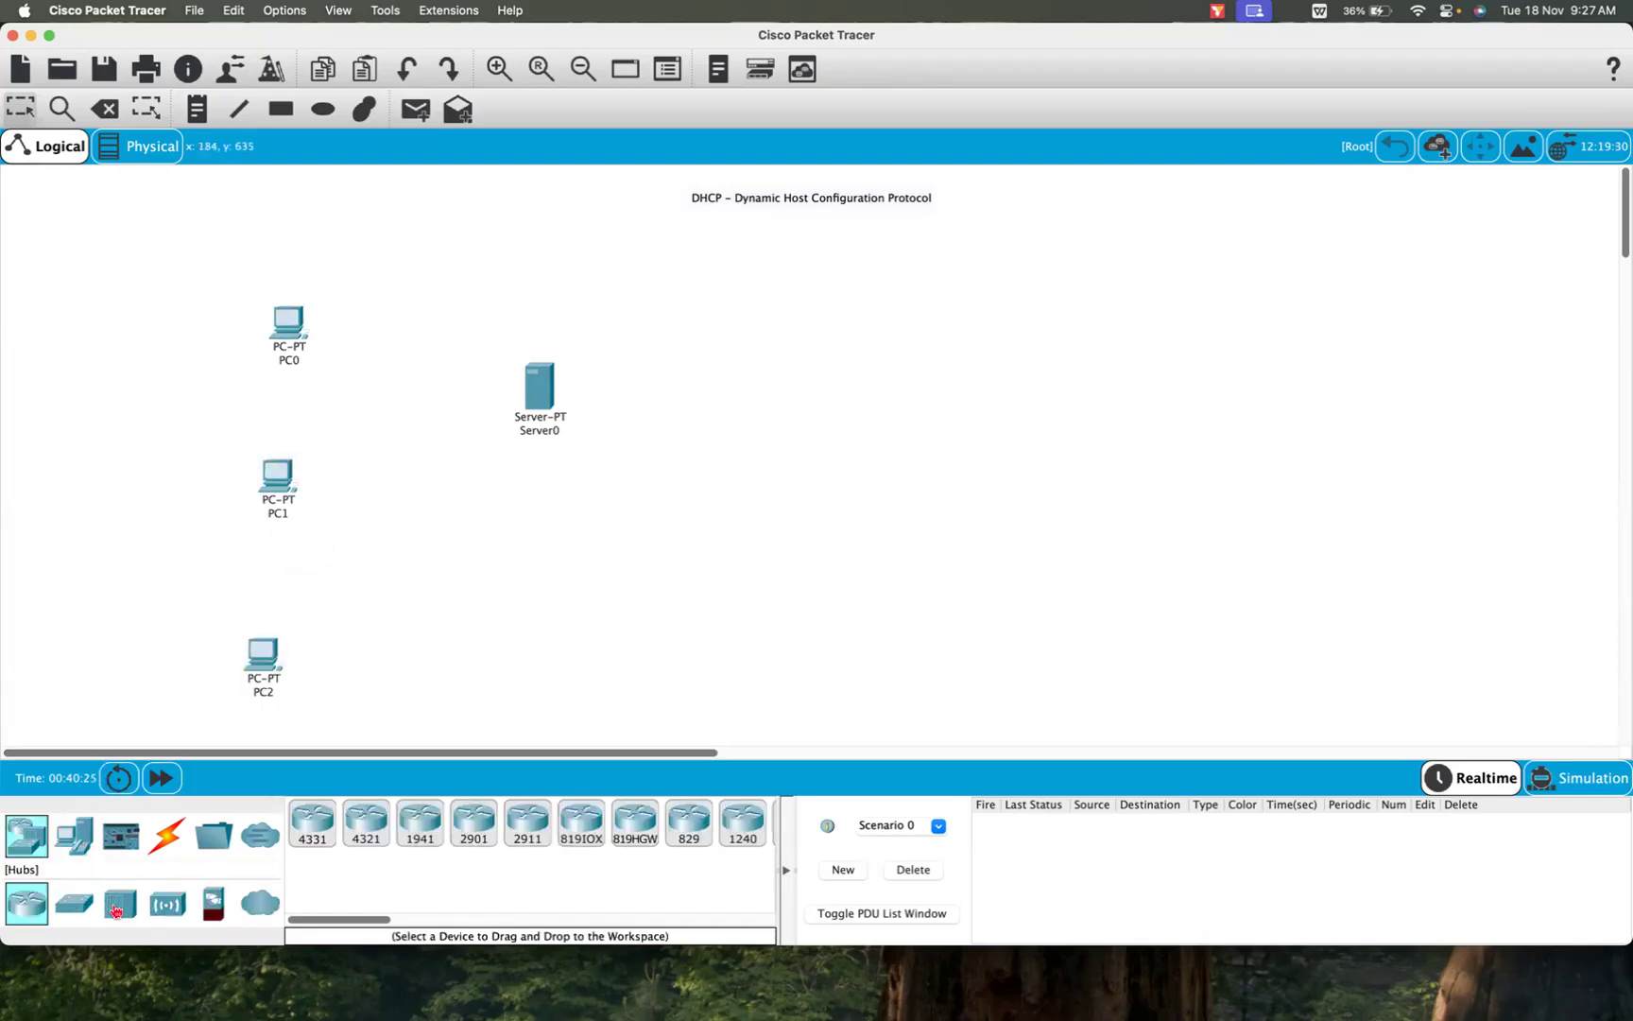
pyautogui.click(76, 905)
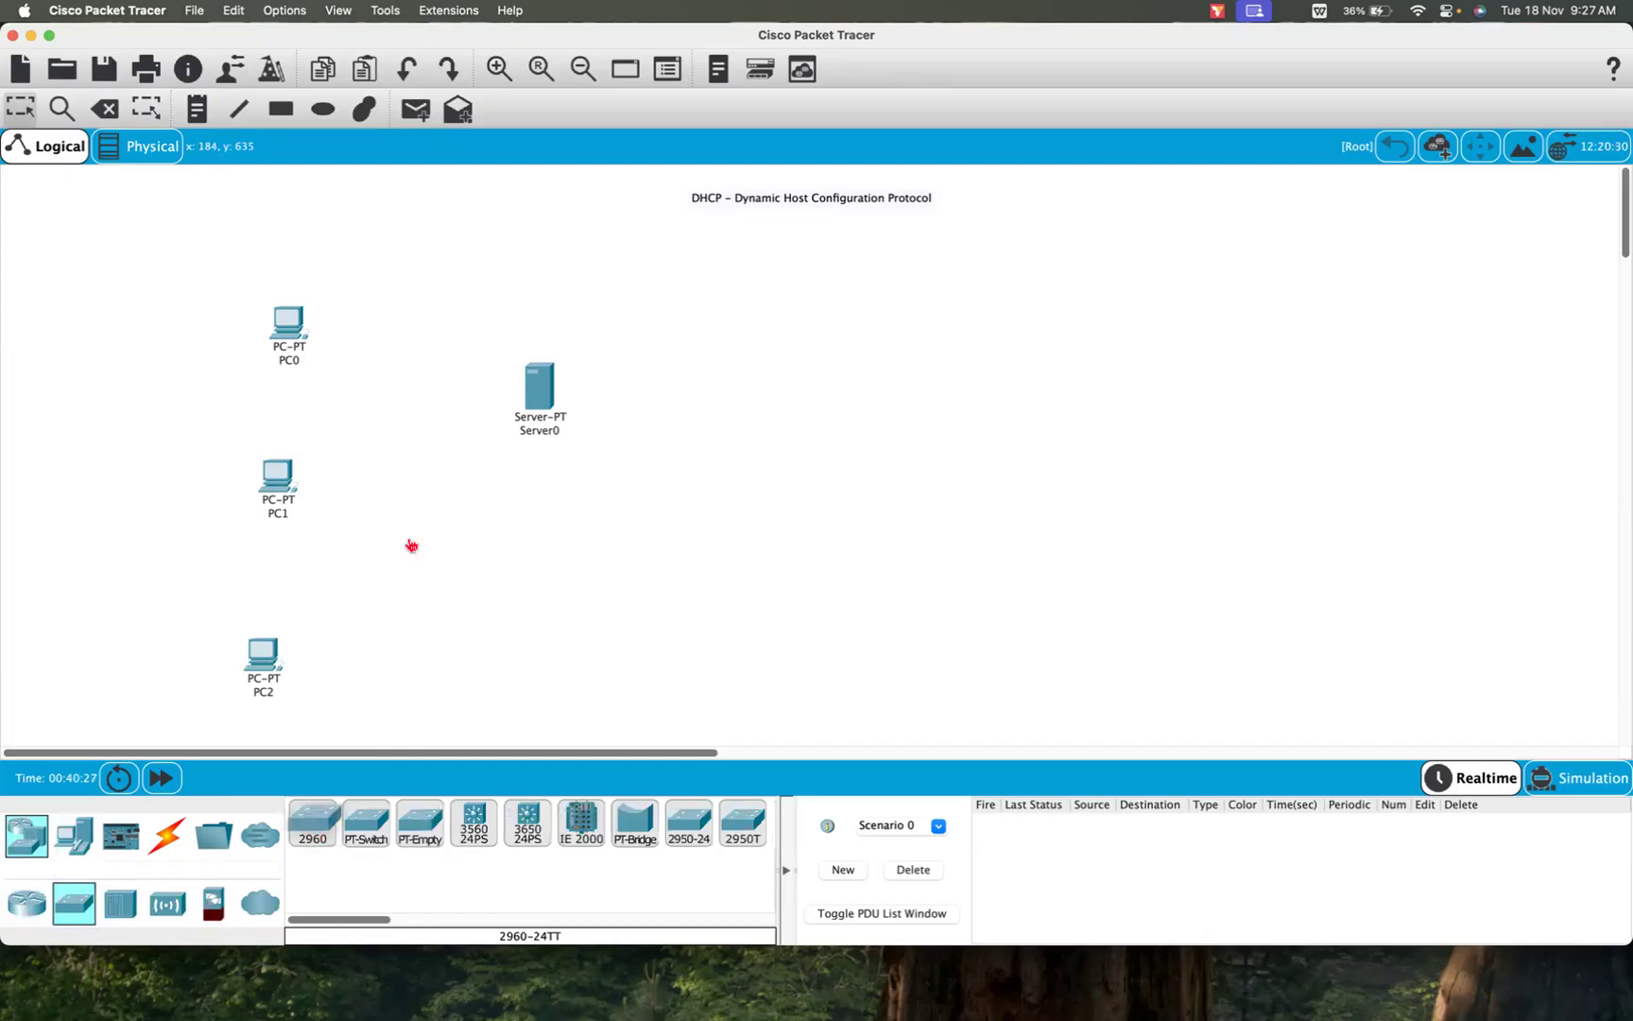
pyautogui.moveTo(324, 815); pyautogui.dragTo(408, 416)
# Step: Connect PC2, PC1, PC0 and Server0 to the 2960 switch with automatically chosen cables
pyautogui.click(166, 835)
pyautogui.click(301, 840)
pyautogui.click(280, 645)
pyautogui.click(419, 421)
pyautogui.click(414, 419)
pyautogui.click(282, 468)
pyautogui.click(288, 323)
pyautogui.click(407, 420)
pyautogui.click(540, 388)
pyautogui.click(415, 416)
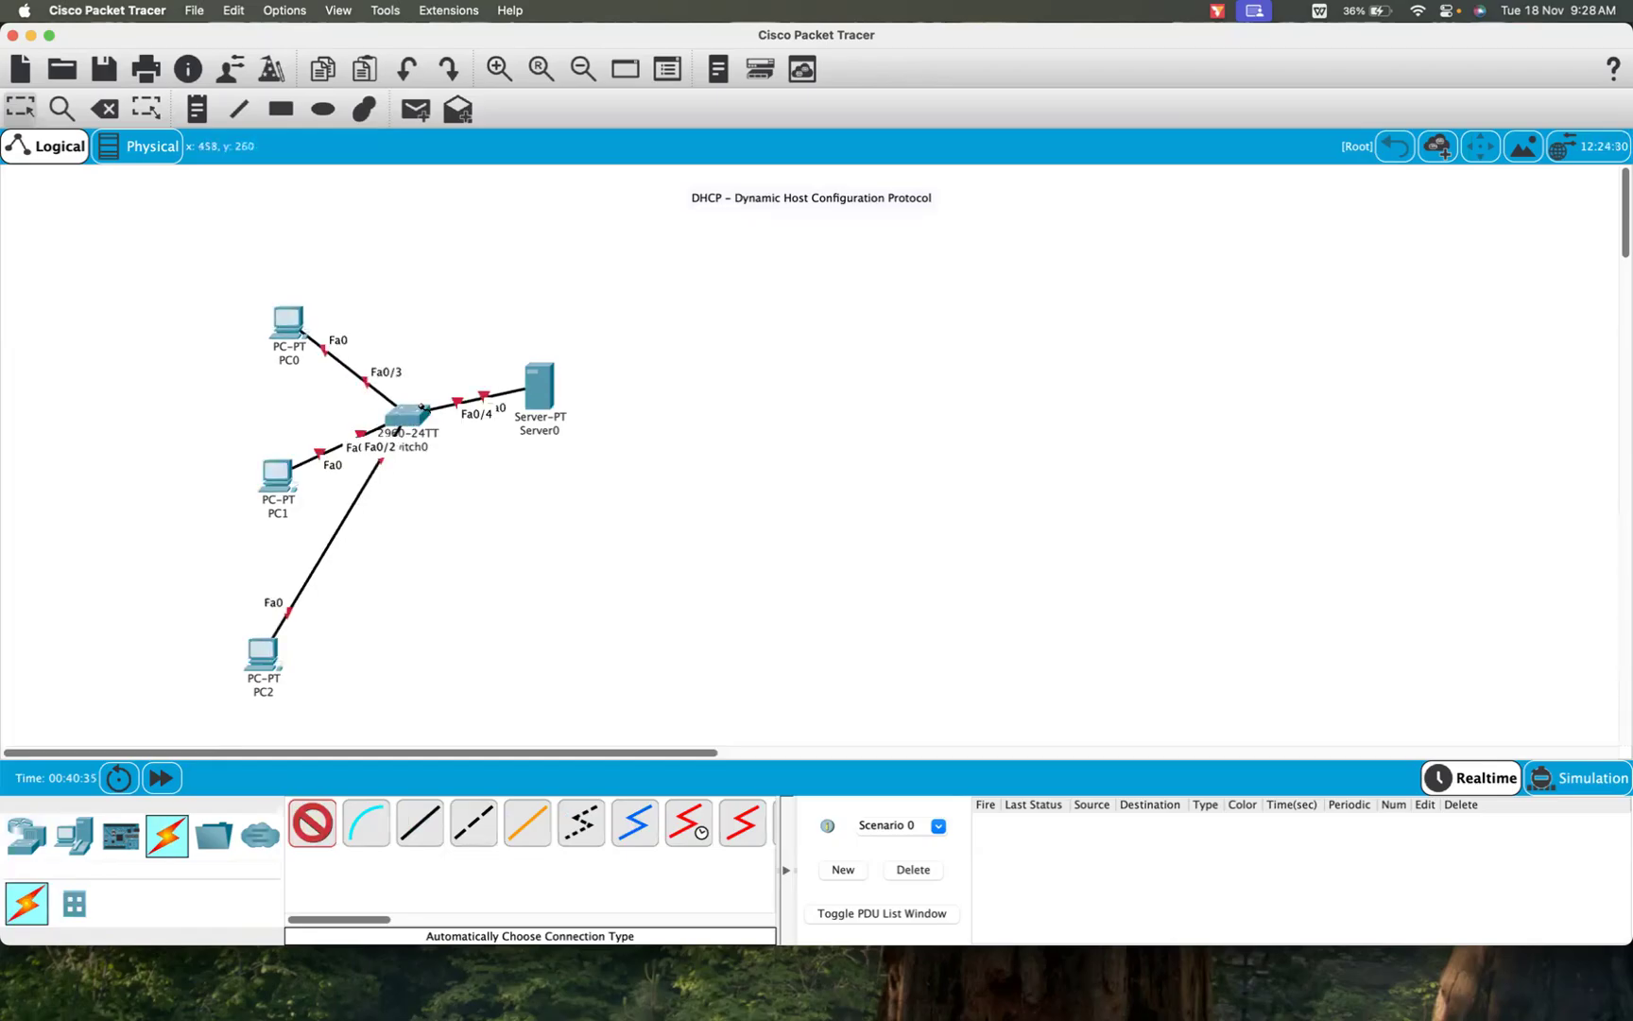
# Step: Spread the devices out around the switch, moving the three PCs further left and Server0 further right
pyautogui.click(20, 107)
pyautogui.moveTo(293, 339); pyautogui.dragTo(248, 274)
pyautogui.moveTo(541, 382); pyautogui.dragTo(627, 422)
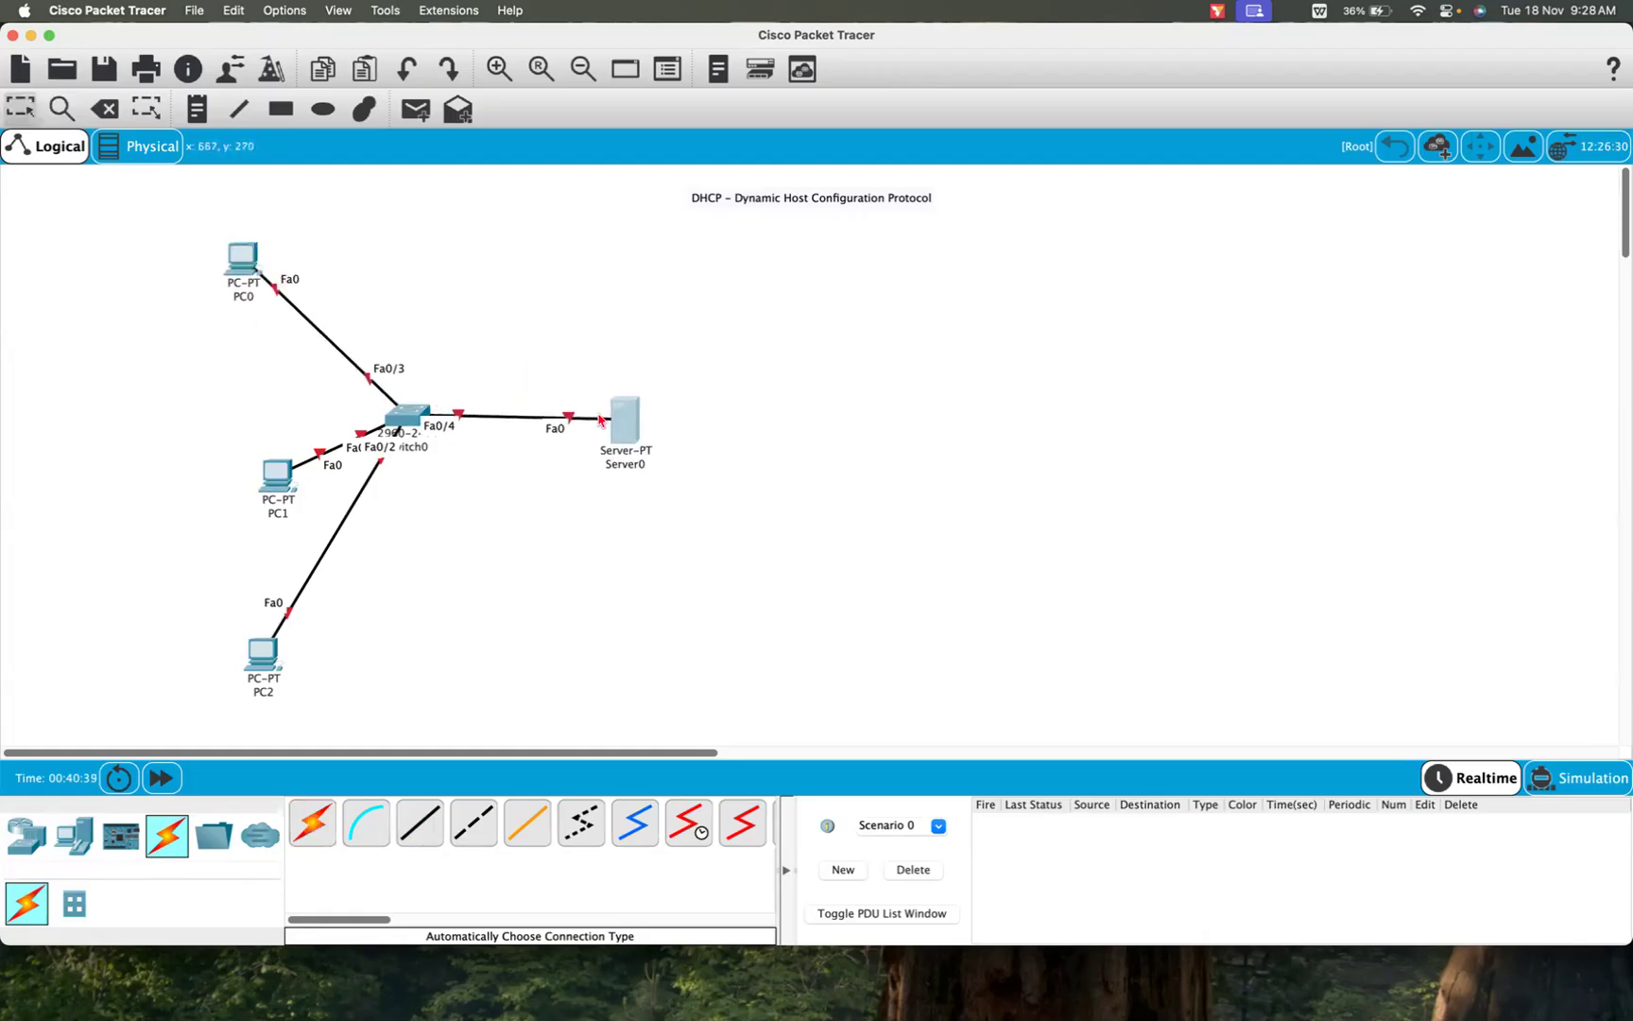
pyautogui.moveTo(284, 481); pyautogui.dragTo(224, 431)
pyautogui.moveTo(255, 665); pyautogui.dragTo(199, 591)
pyautogui.moveTo(238, 269); pyautogui.dragTo(212, 267)
pyautogui.moveTo(204, 436); pyautogui.dragTo(189, 413)
pyautogui.moveTo(628, 430); pyautogui.dragTo(635, 424)
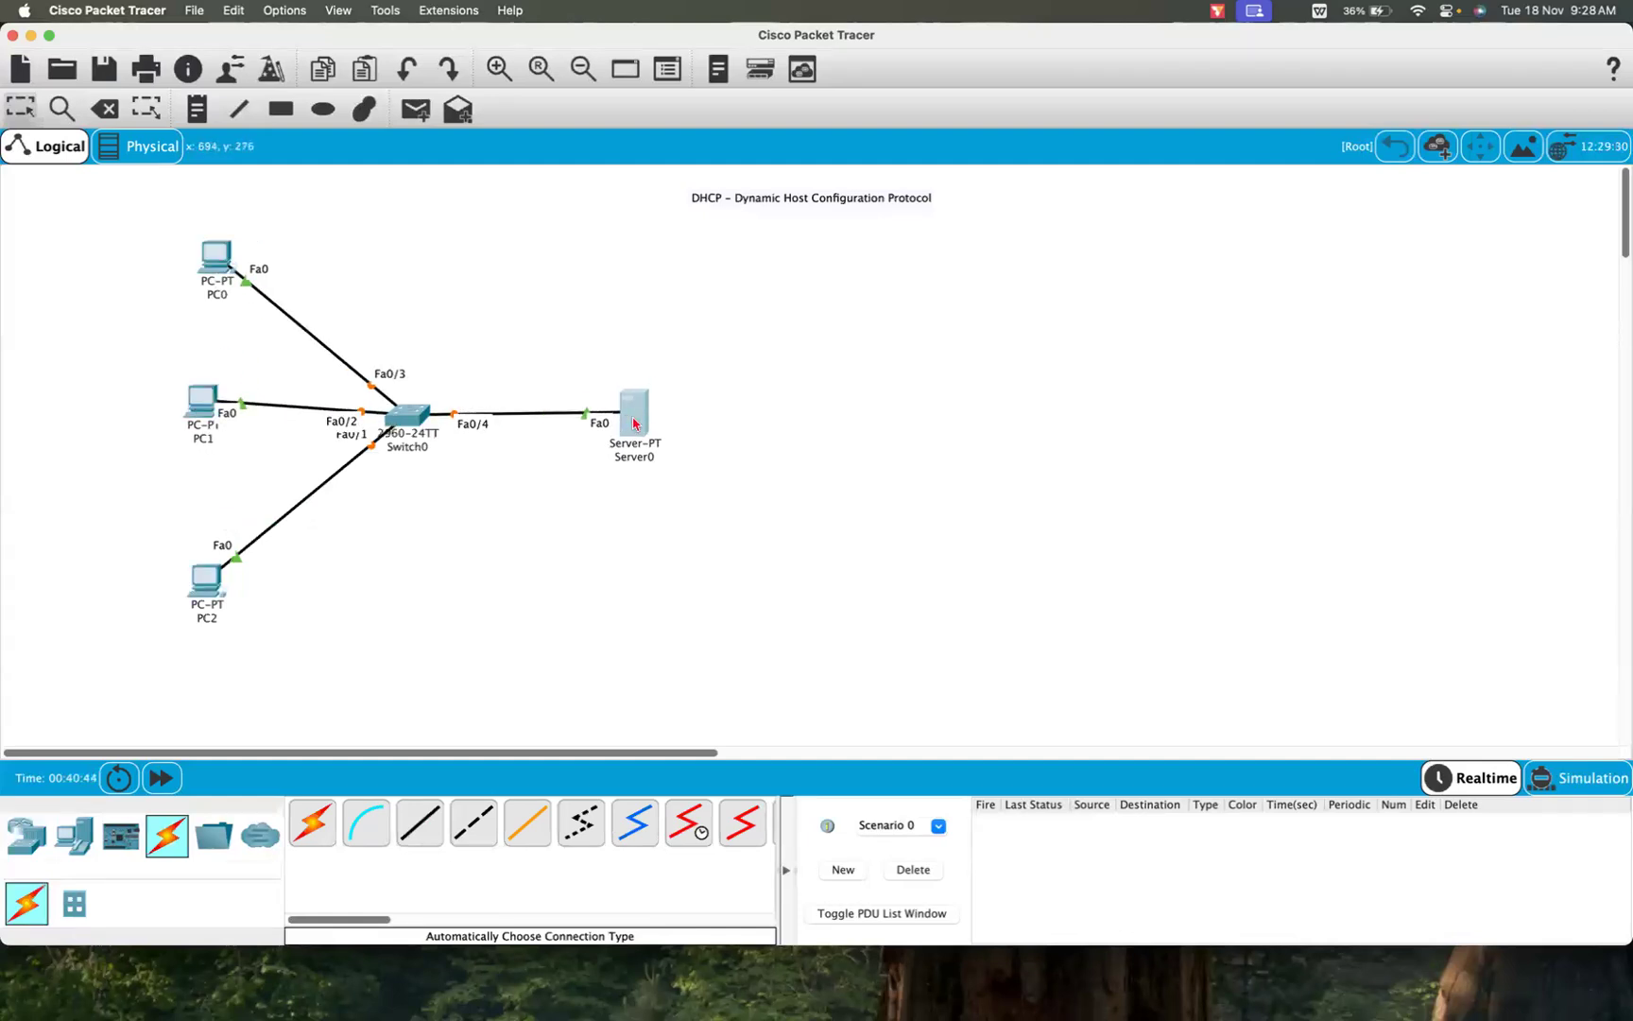
# Step: Give Server0's FastEthernet0 interface the static IPv4 address 10.0.0.1 with subnet mask 255.0.0.0
pyautogui.click(647, 427)
pyautogui.moveTo(955, 245); pyautogui.dragTo(1170, 216)
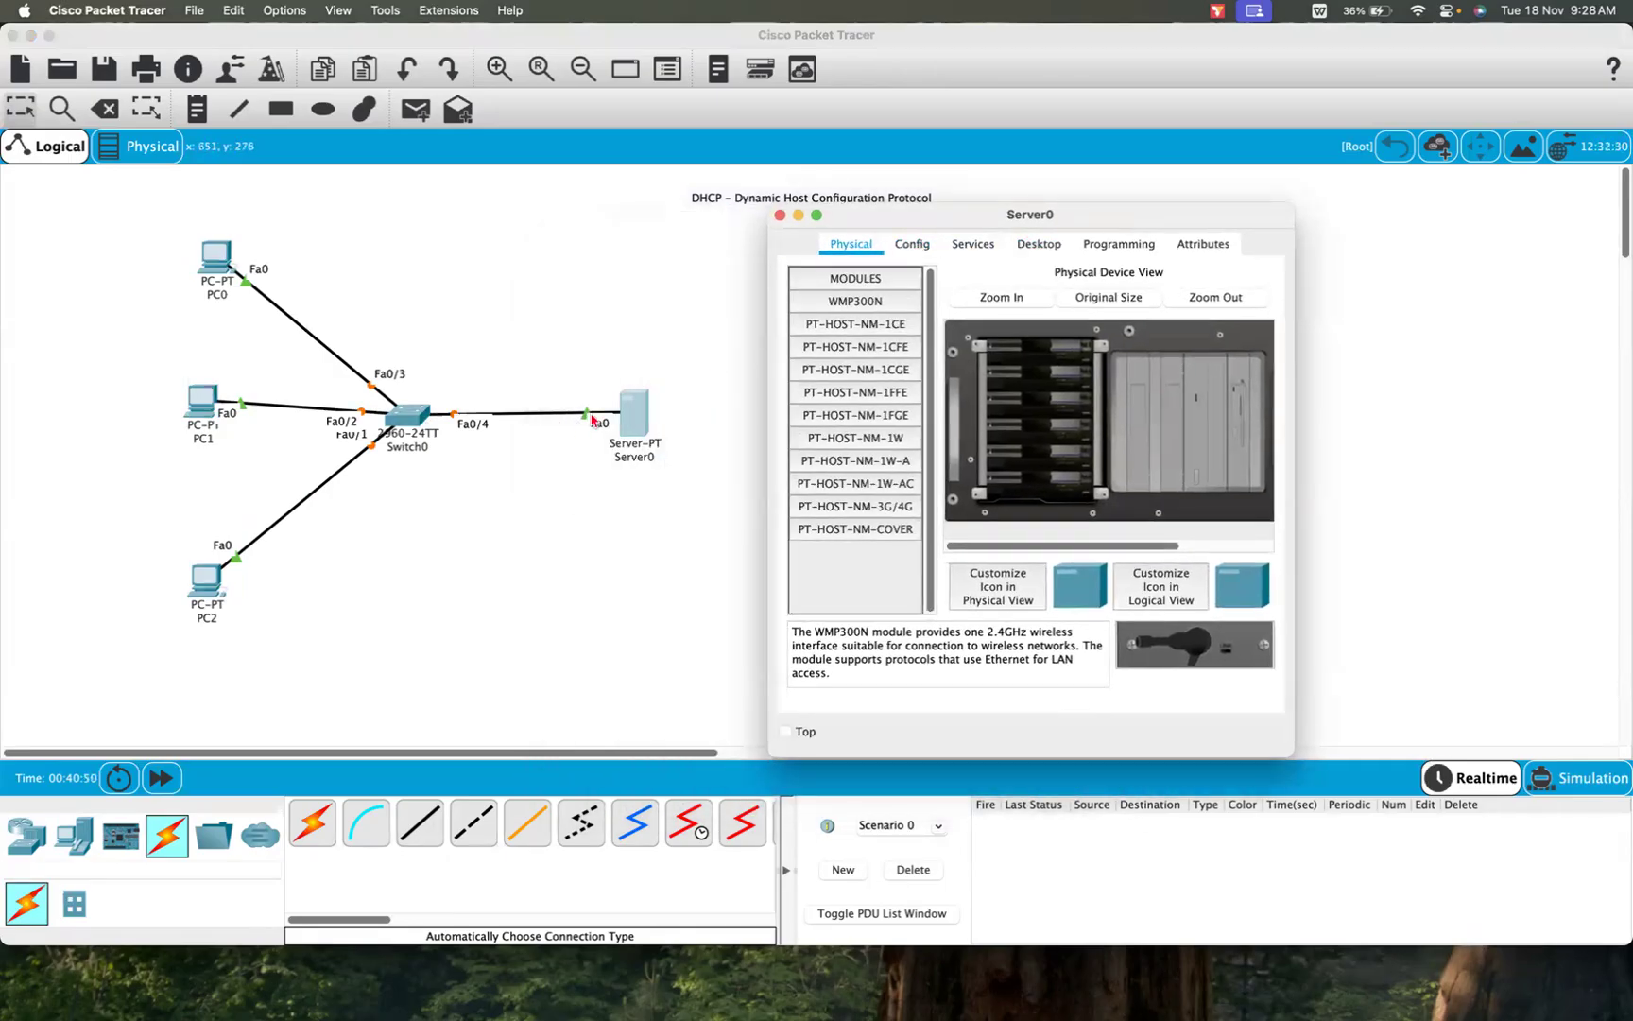
pyautogui.click(913, 247)
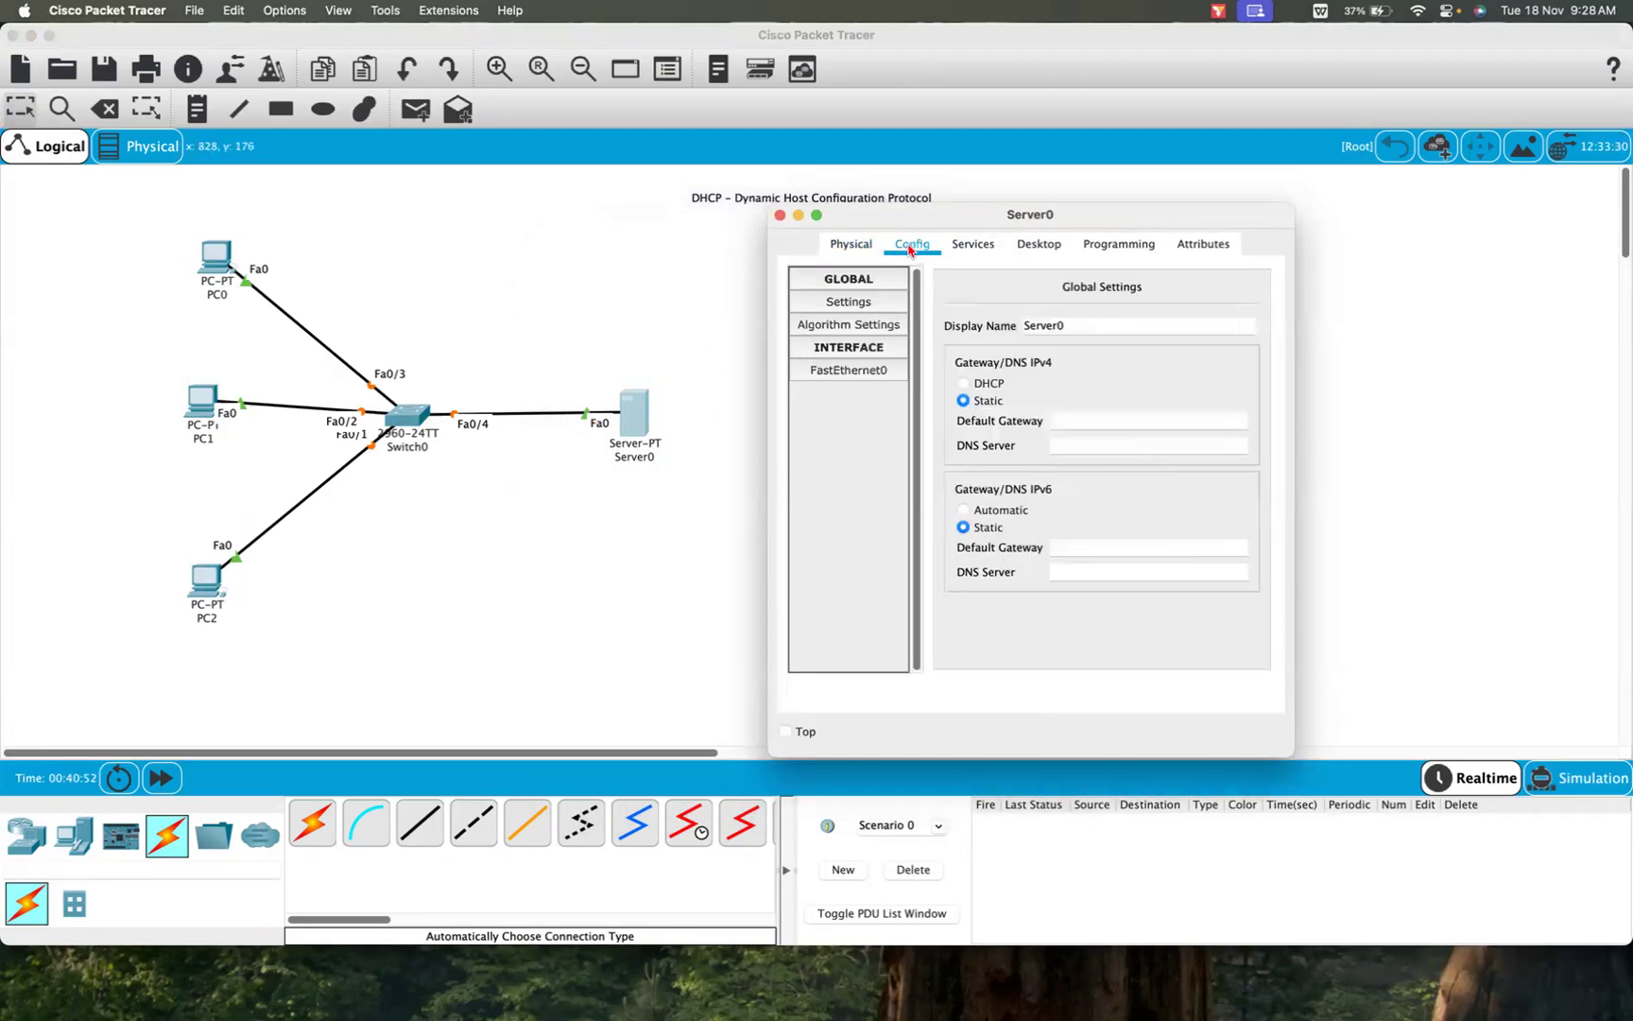
pyautogui.click(866, 377)
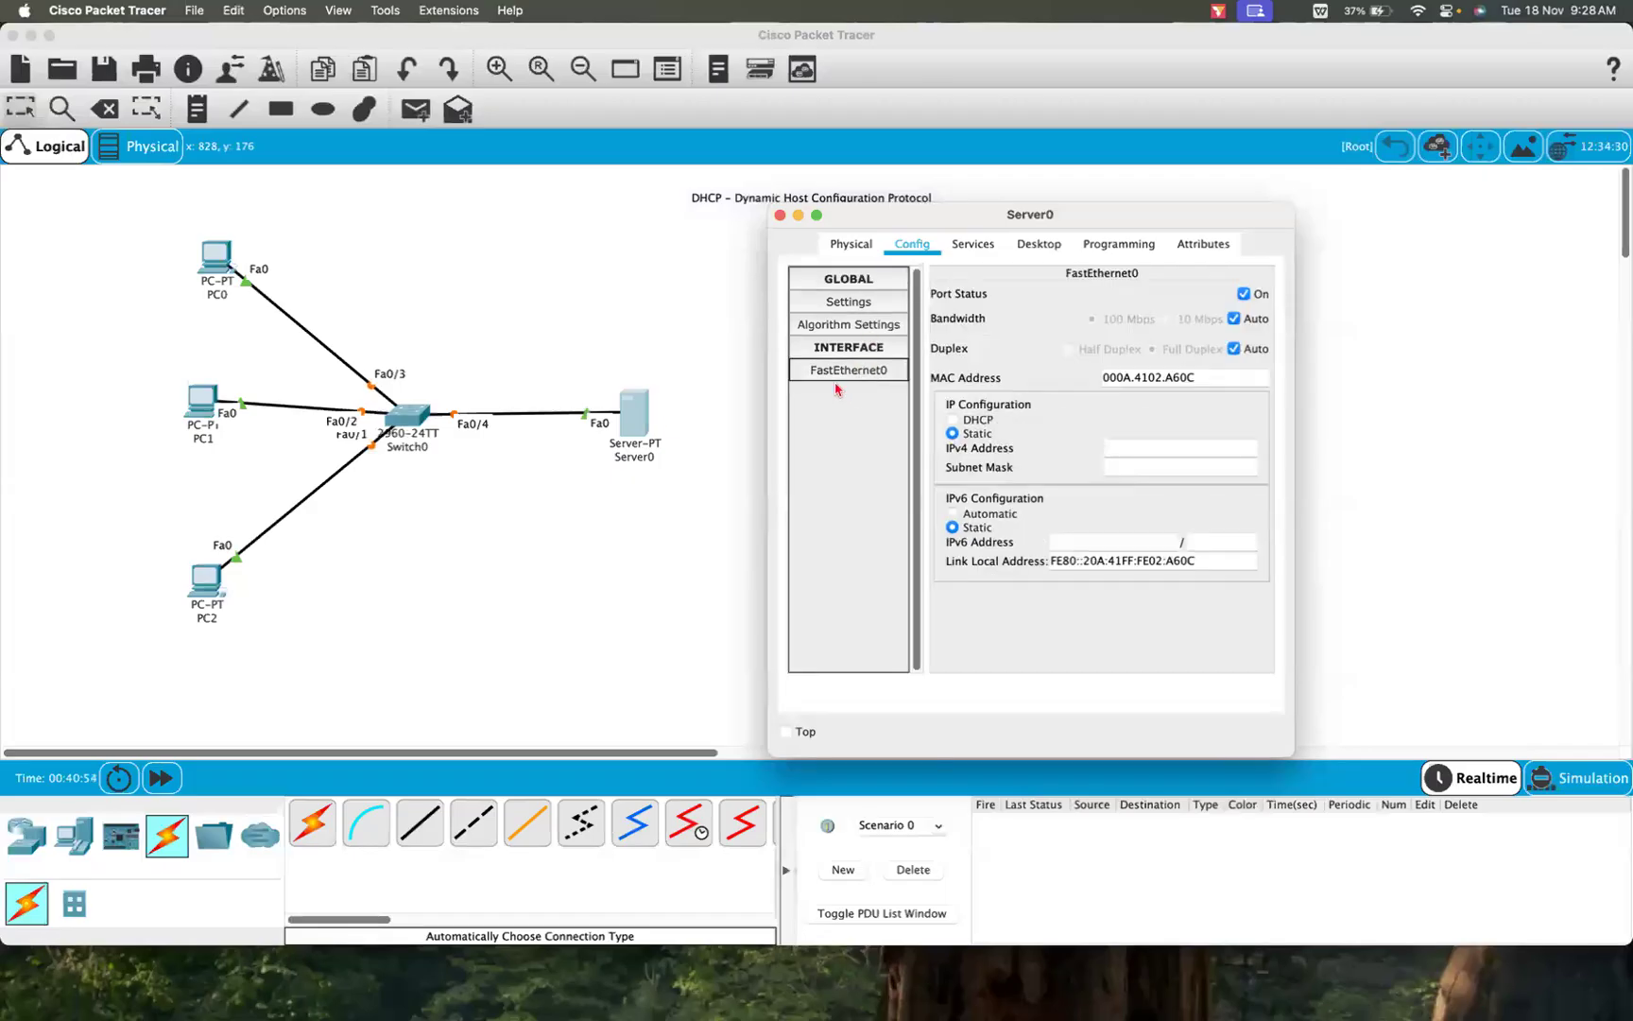
pyautogui.click(1126, 451)
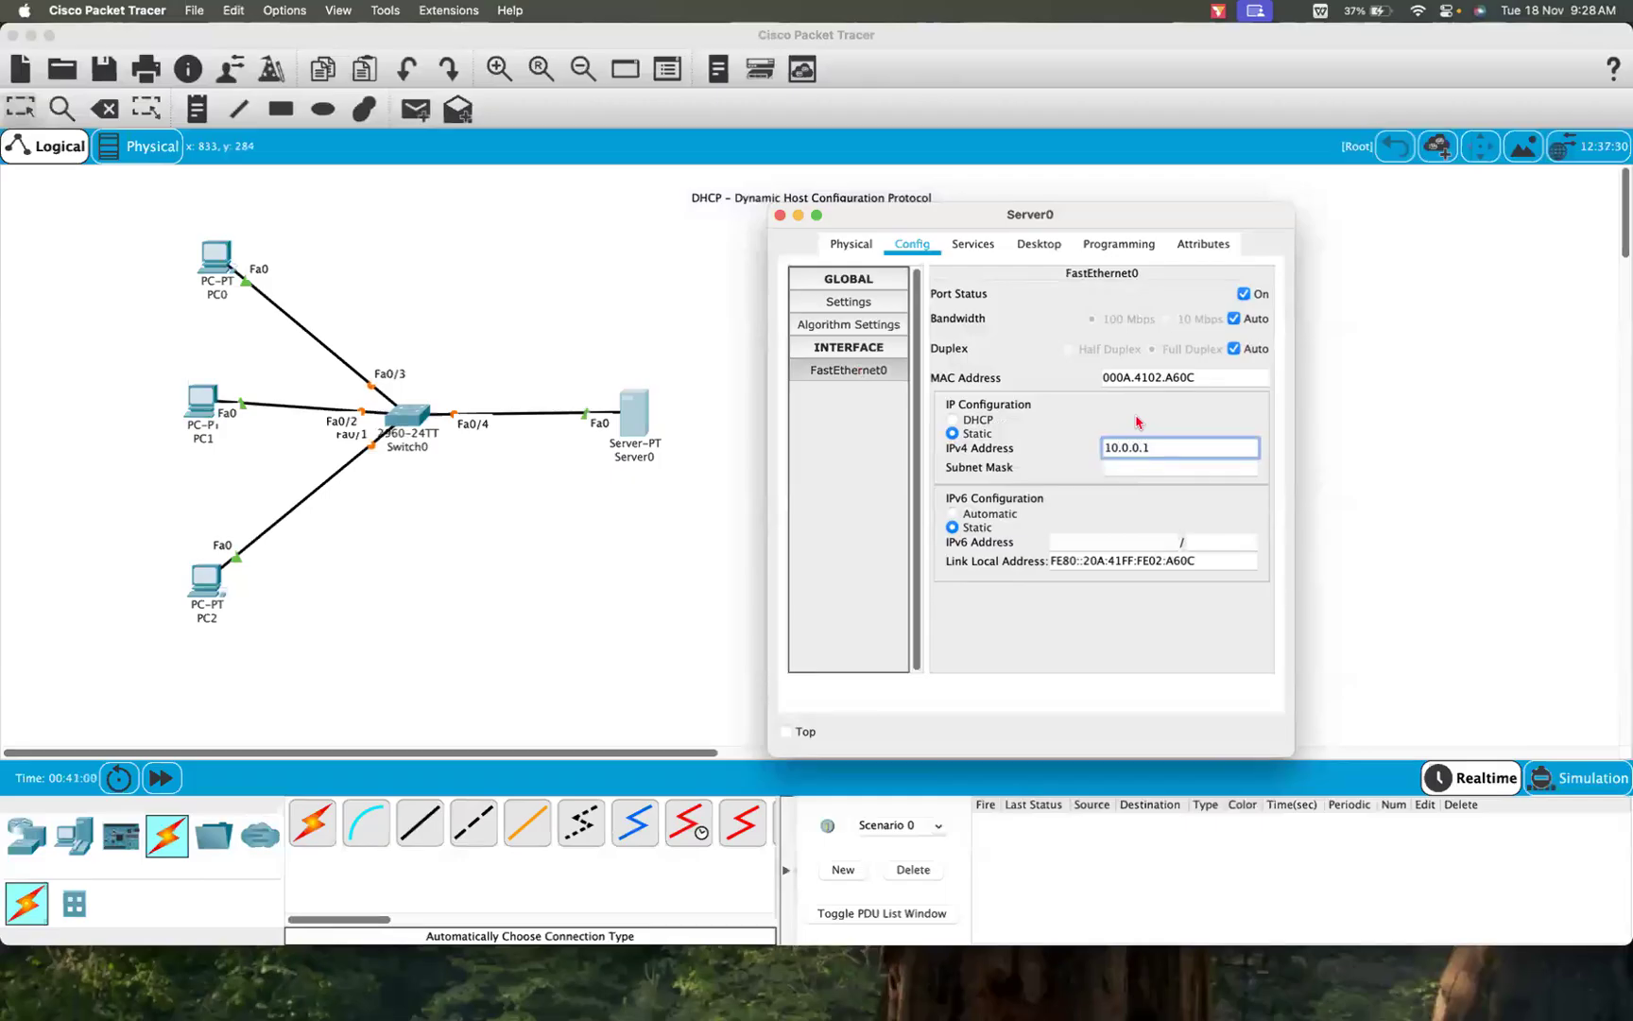
pyautogui.press('Tab')
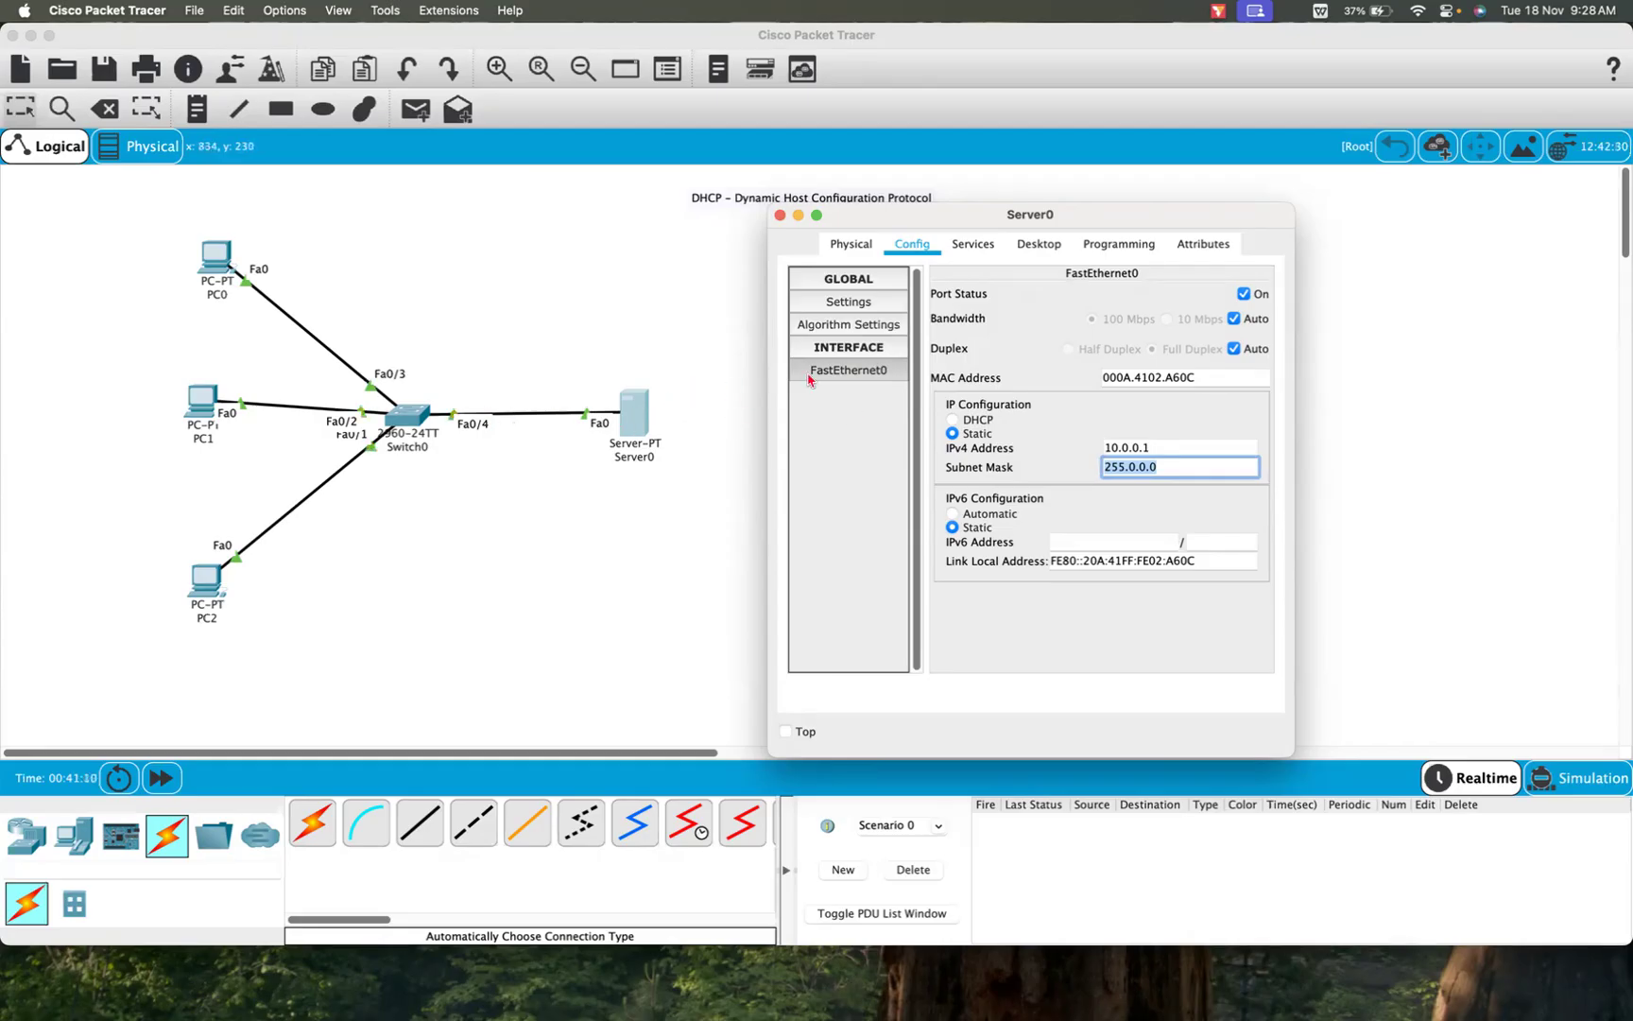
pyautogui.click(902, 251)
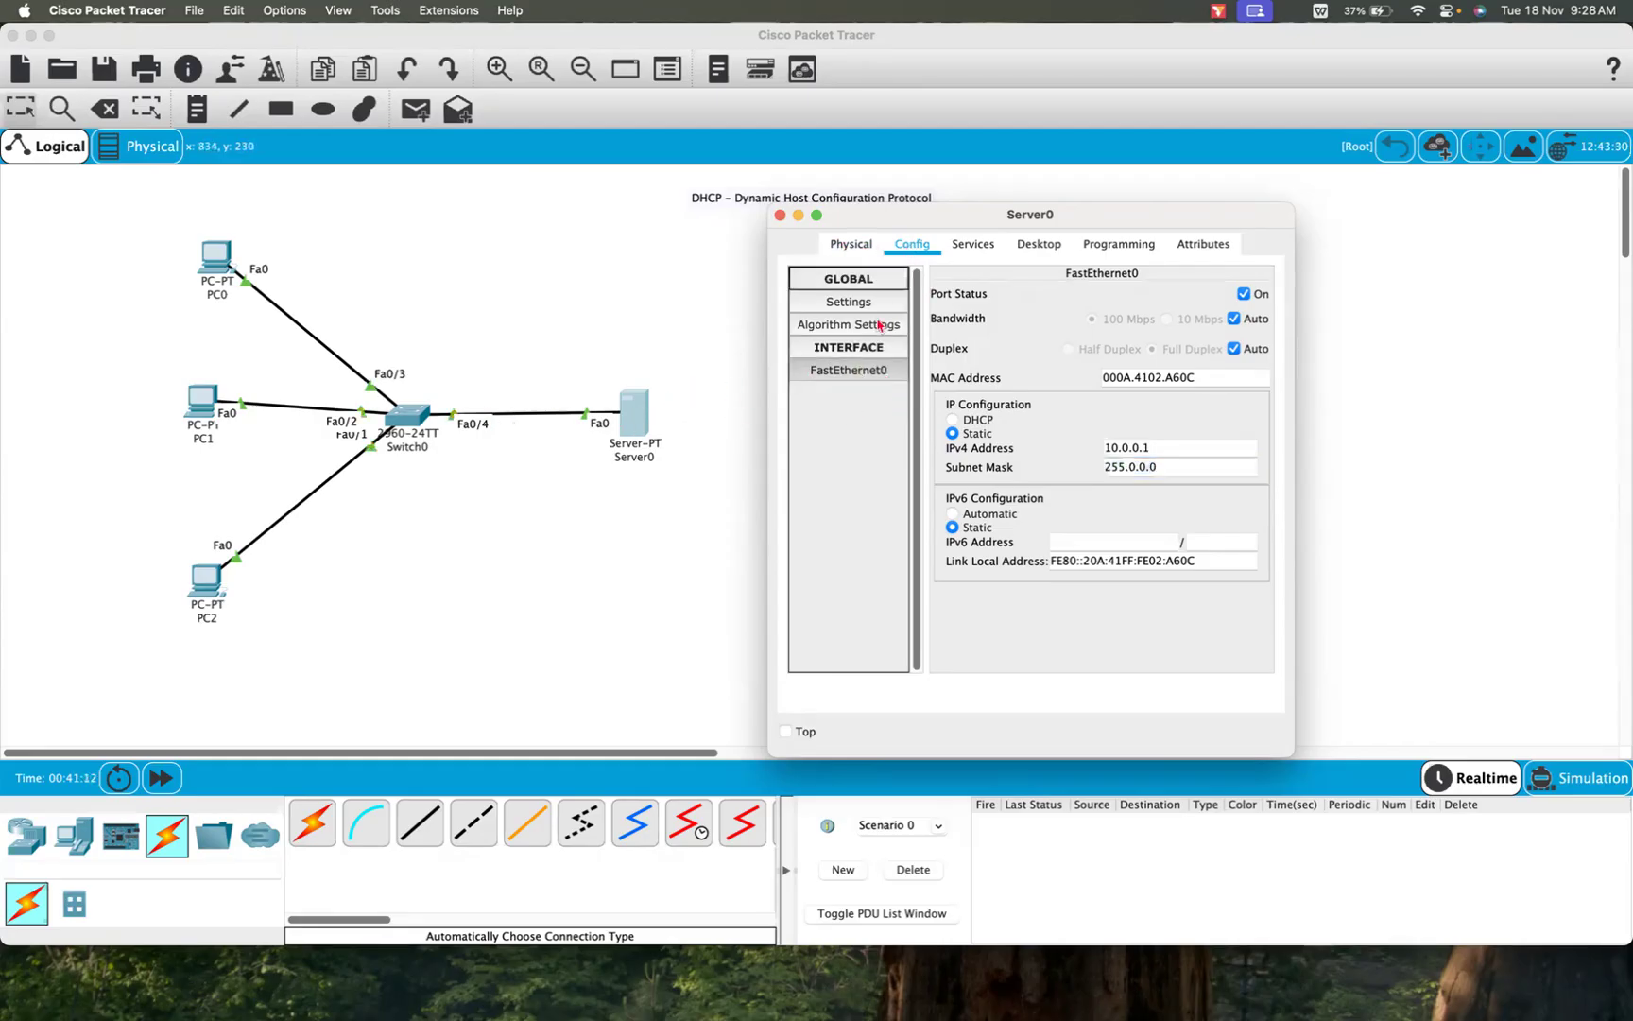
pyautogui.click(866, 373)
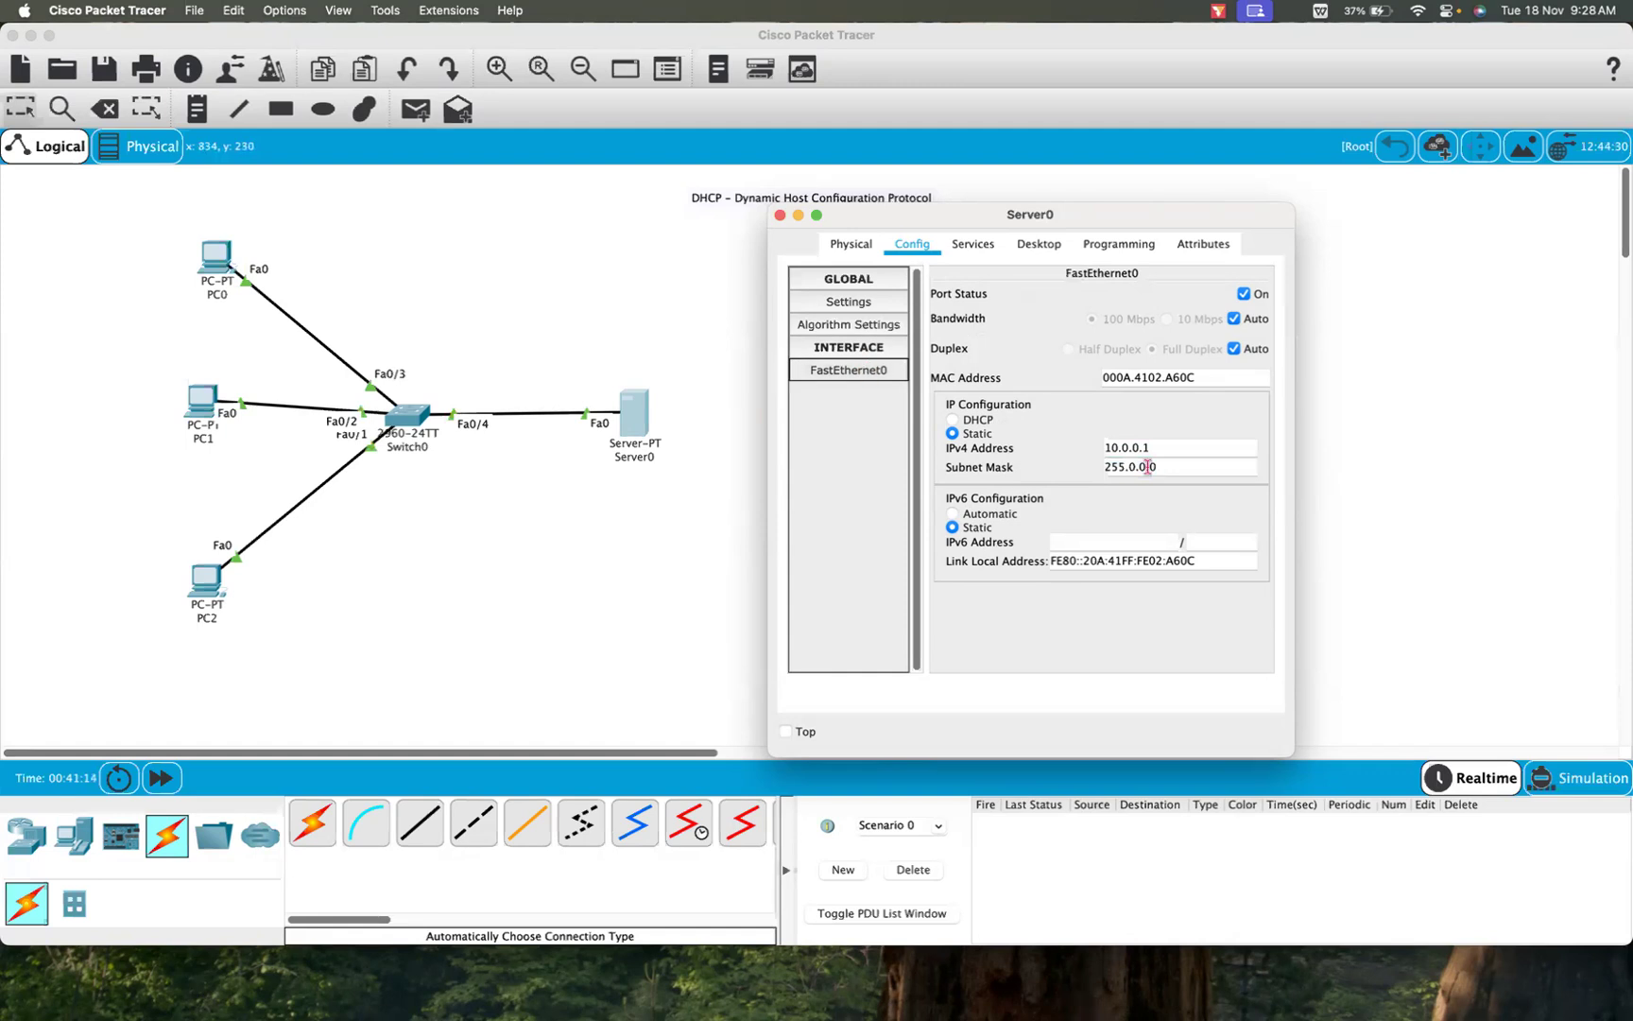
# Step: In Server0's DHCP service, set serverPool's default gateway to 10.0.0.2 and its DNS server to 8.8.8.8
pyautogui.click(989, 246)
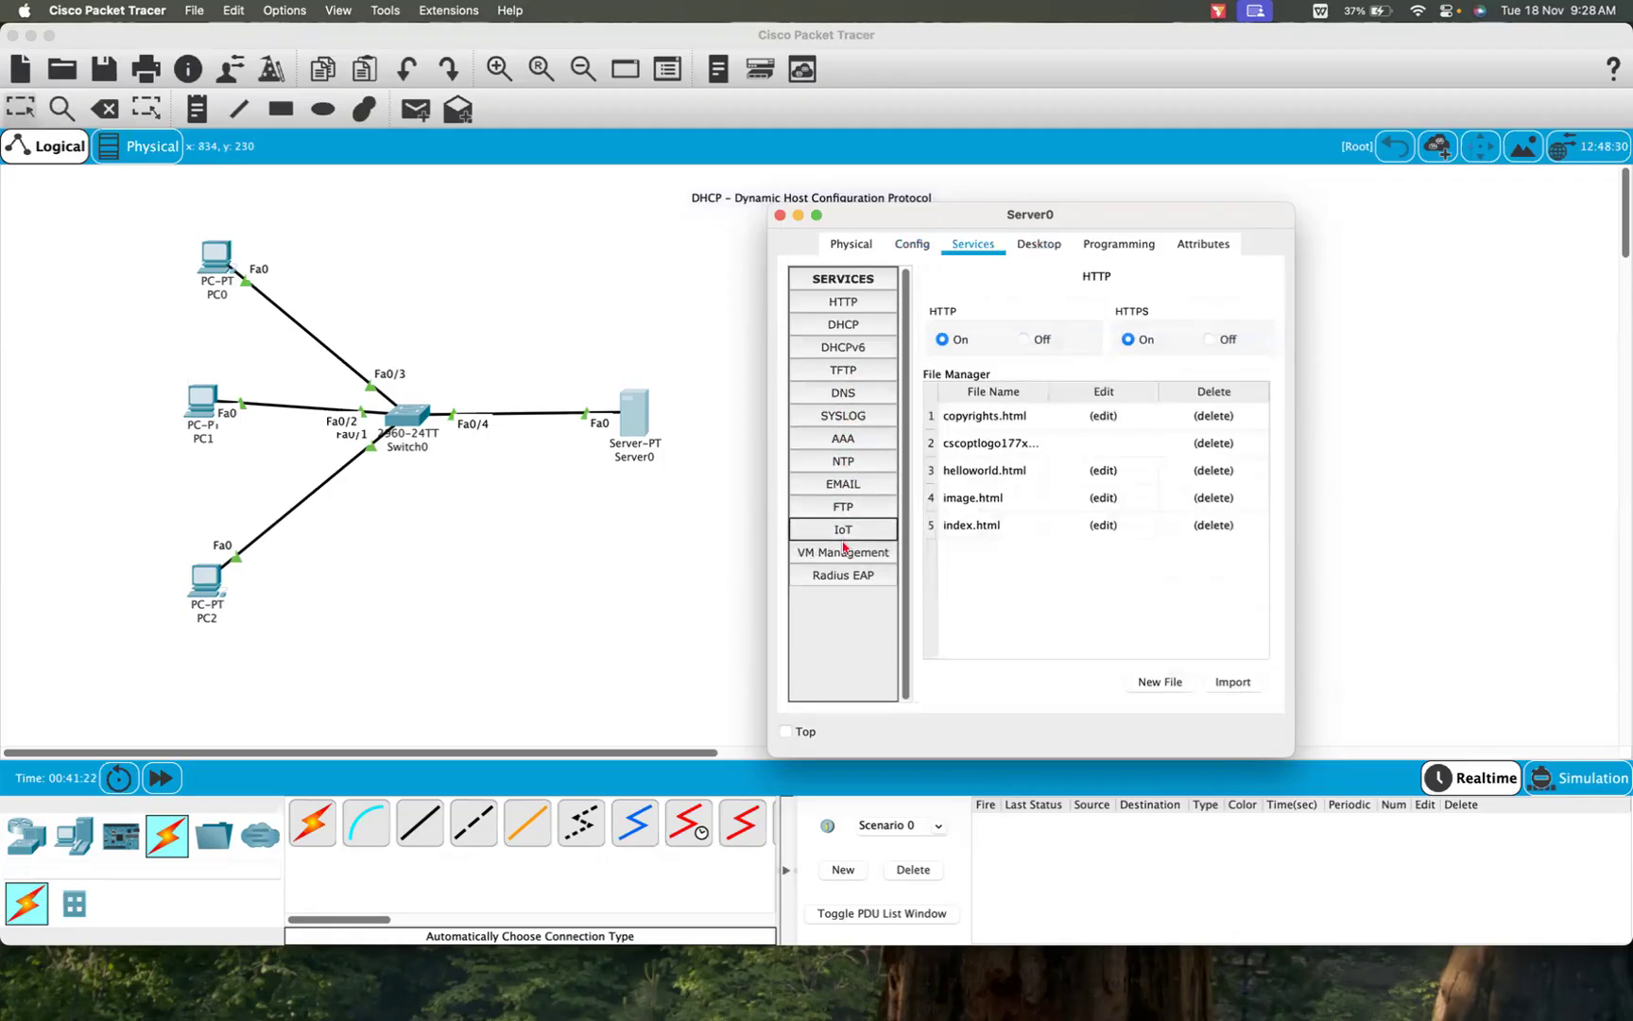
pyautogui.click(857, 325)
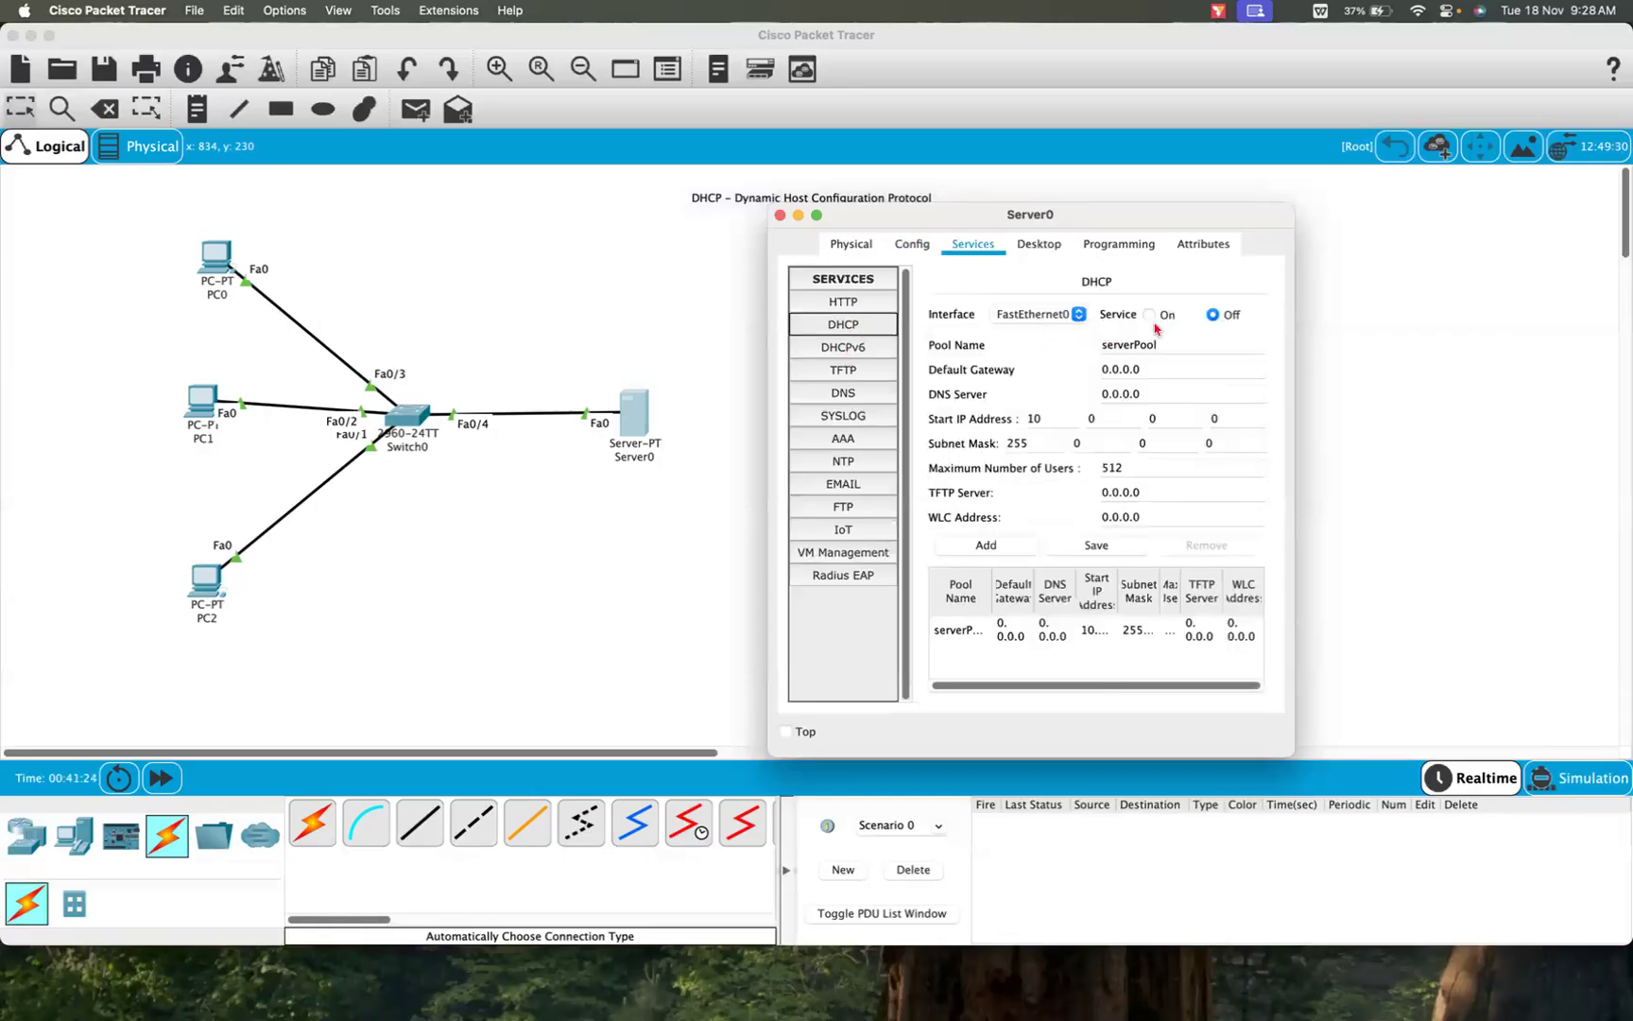
pyautogui.click(1157, 369)
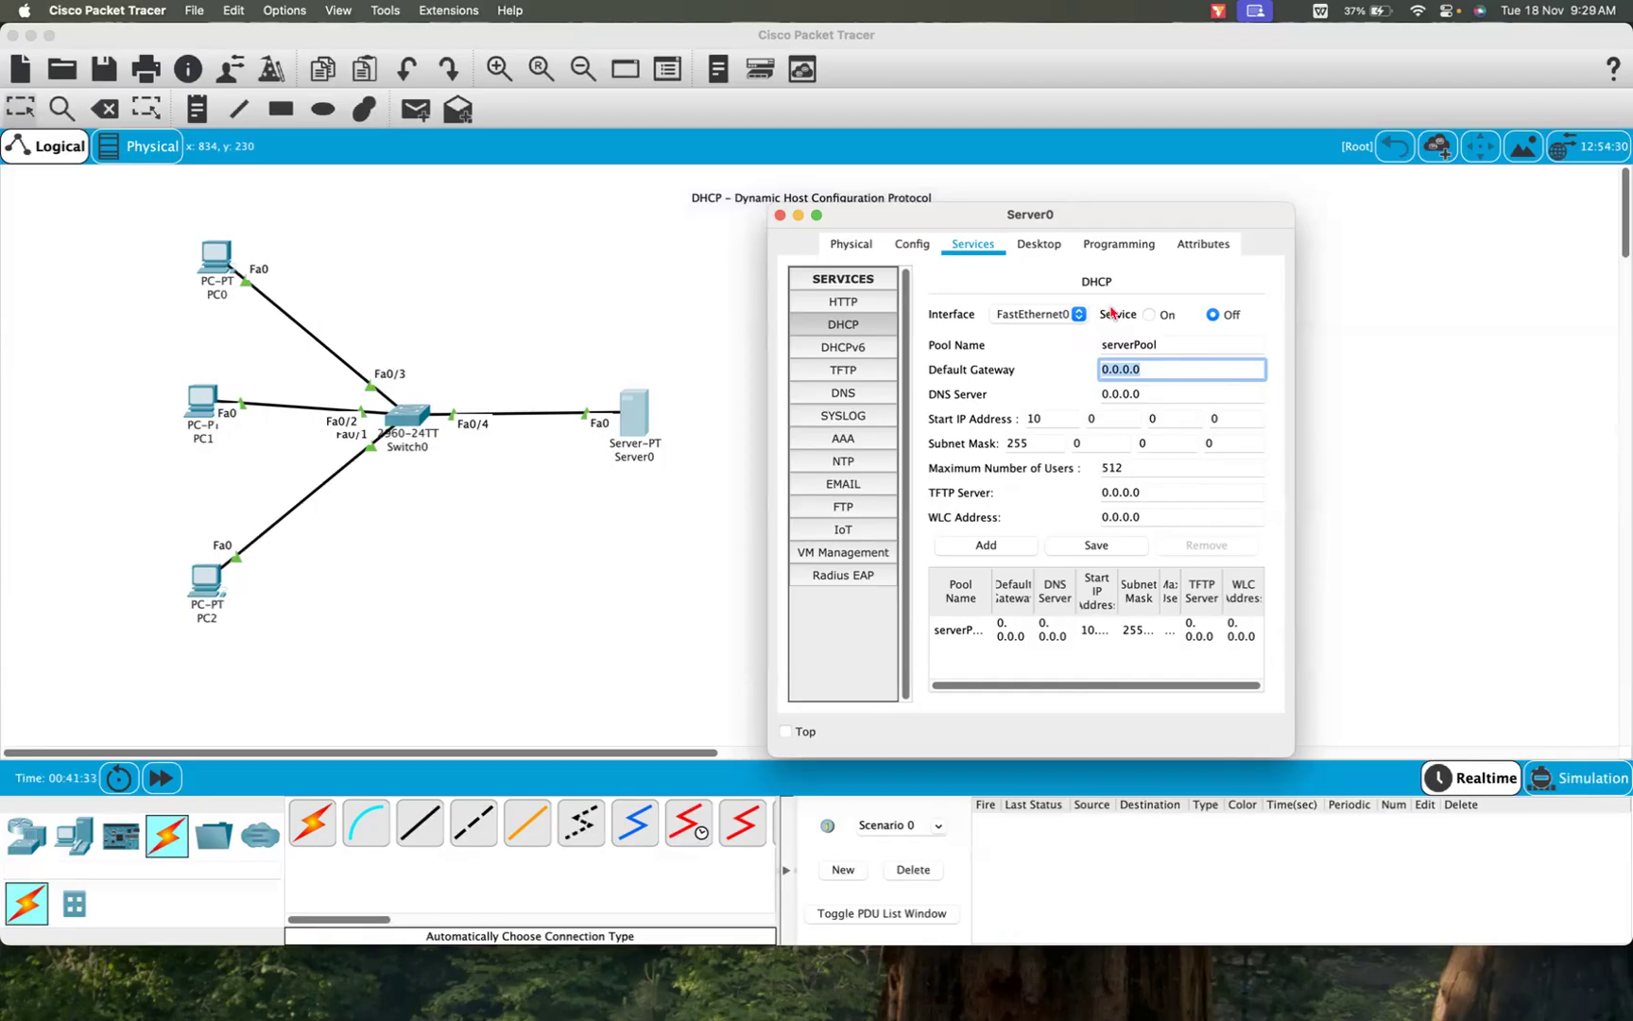
pyautogui.write('10.')
pyautogui.press('Tab')
pyautogui.write('8.')
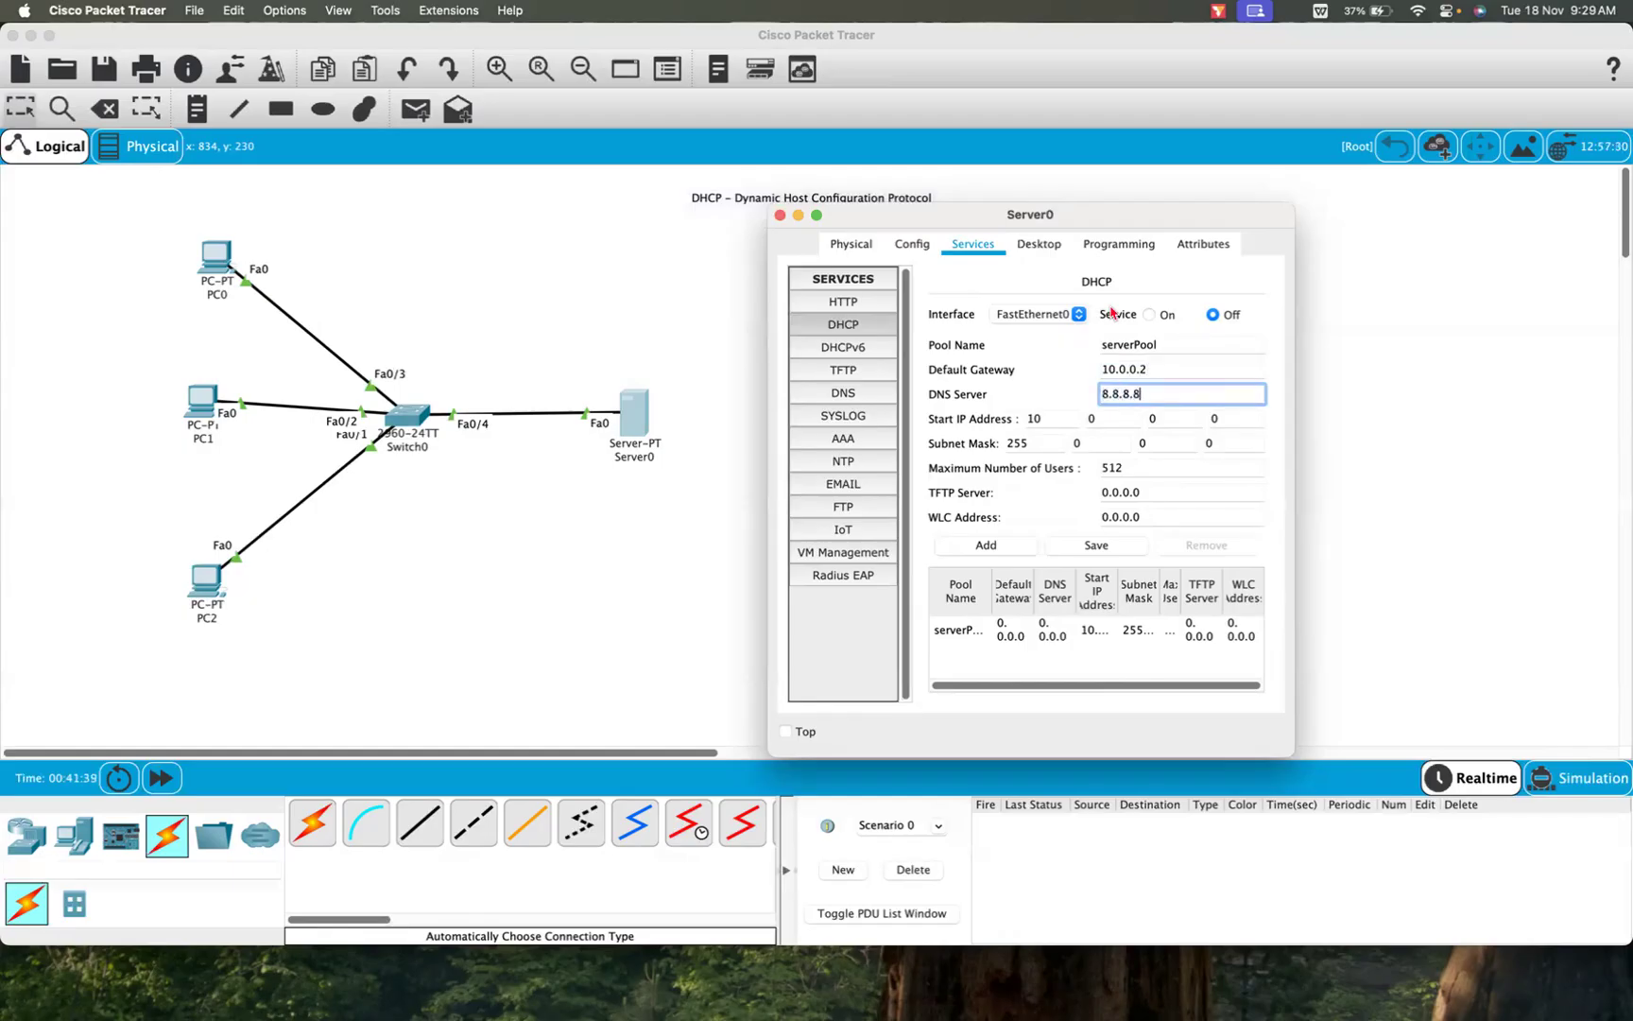
pyautogui.write('8.8')
# Step: Set serverPool's start IP address to 10.0.0.100 and save the pool
pyautogui.press('Tab')
pyautogui.press('Tab')
pyautogui.press('Tab')
pyautogui.press('Tab')
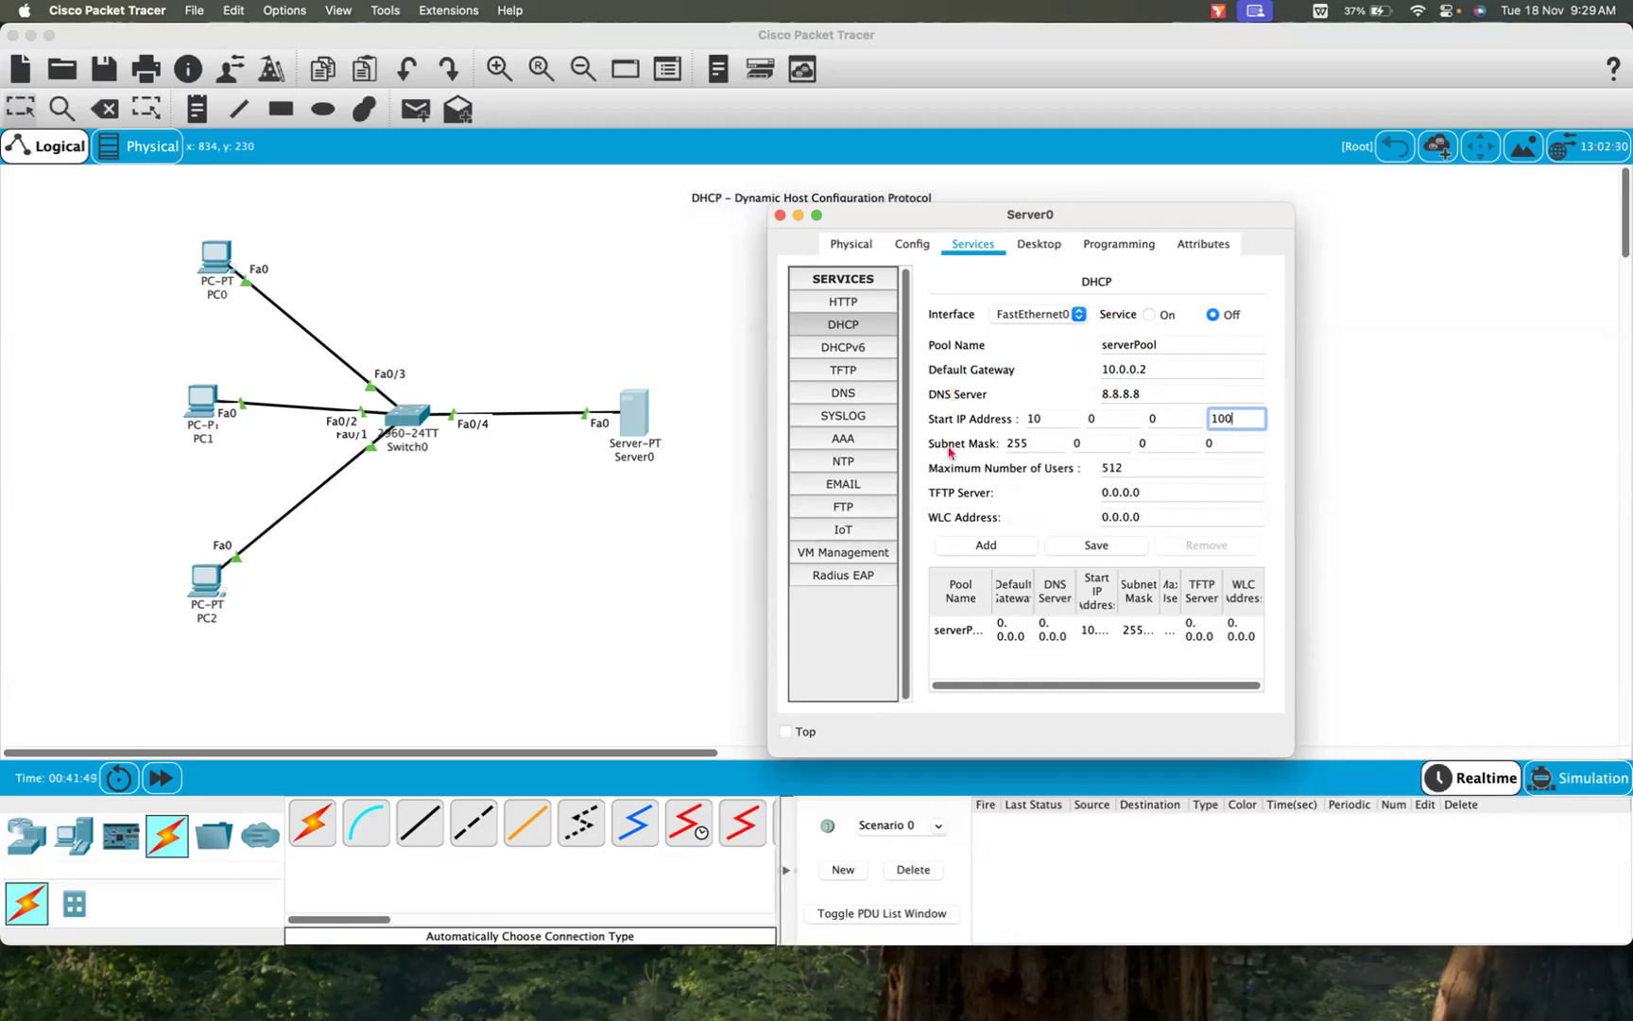
pyautogui.click(1111, 555)
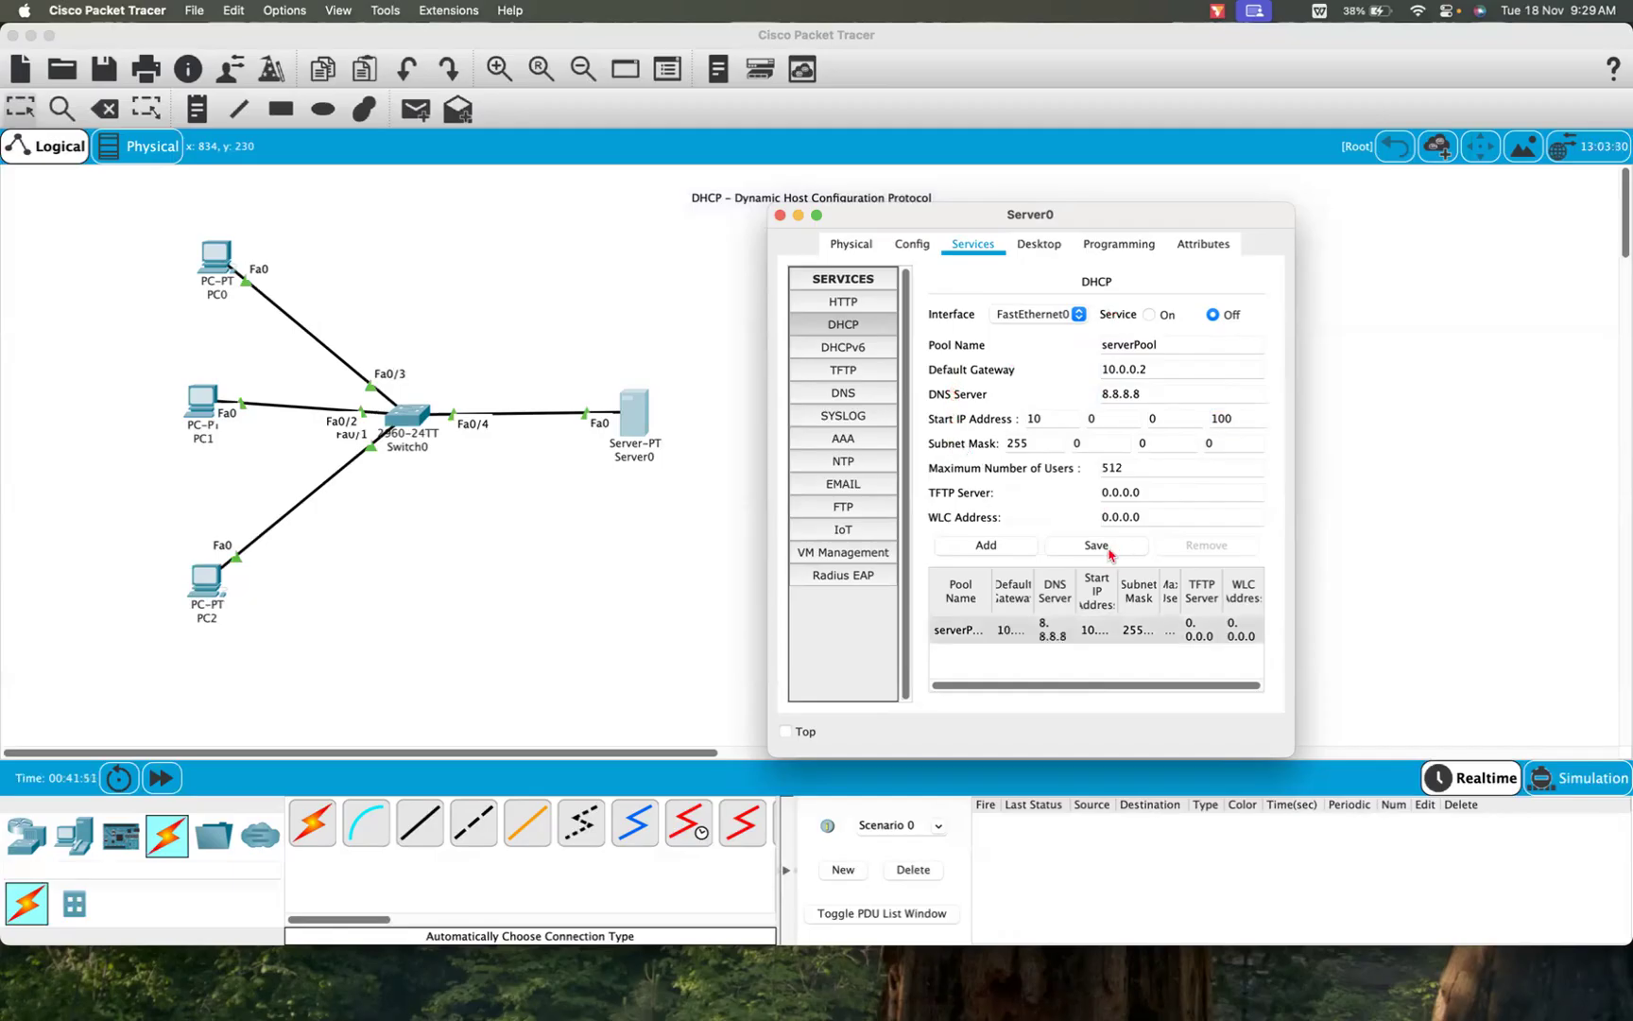
# Step: Turn on the DHCP service for Server0's FastEthernet0 interface and return to the workspace
pyautogui.click(1083, 629)
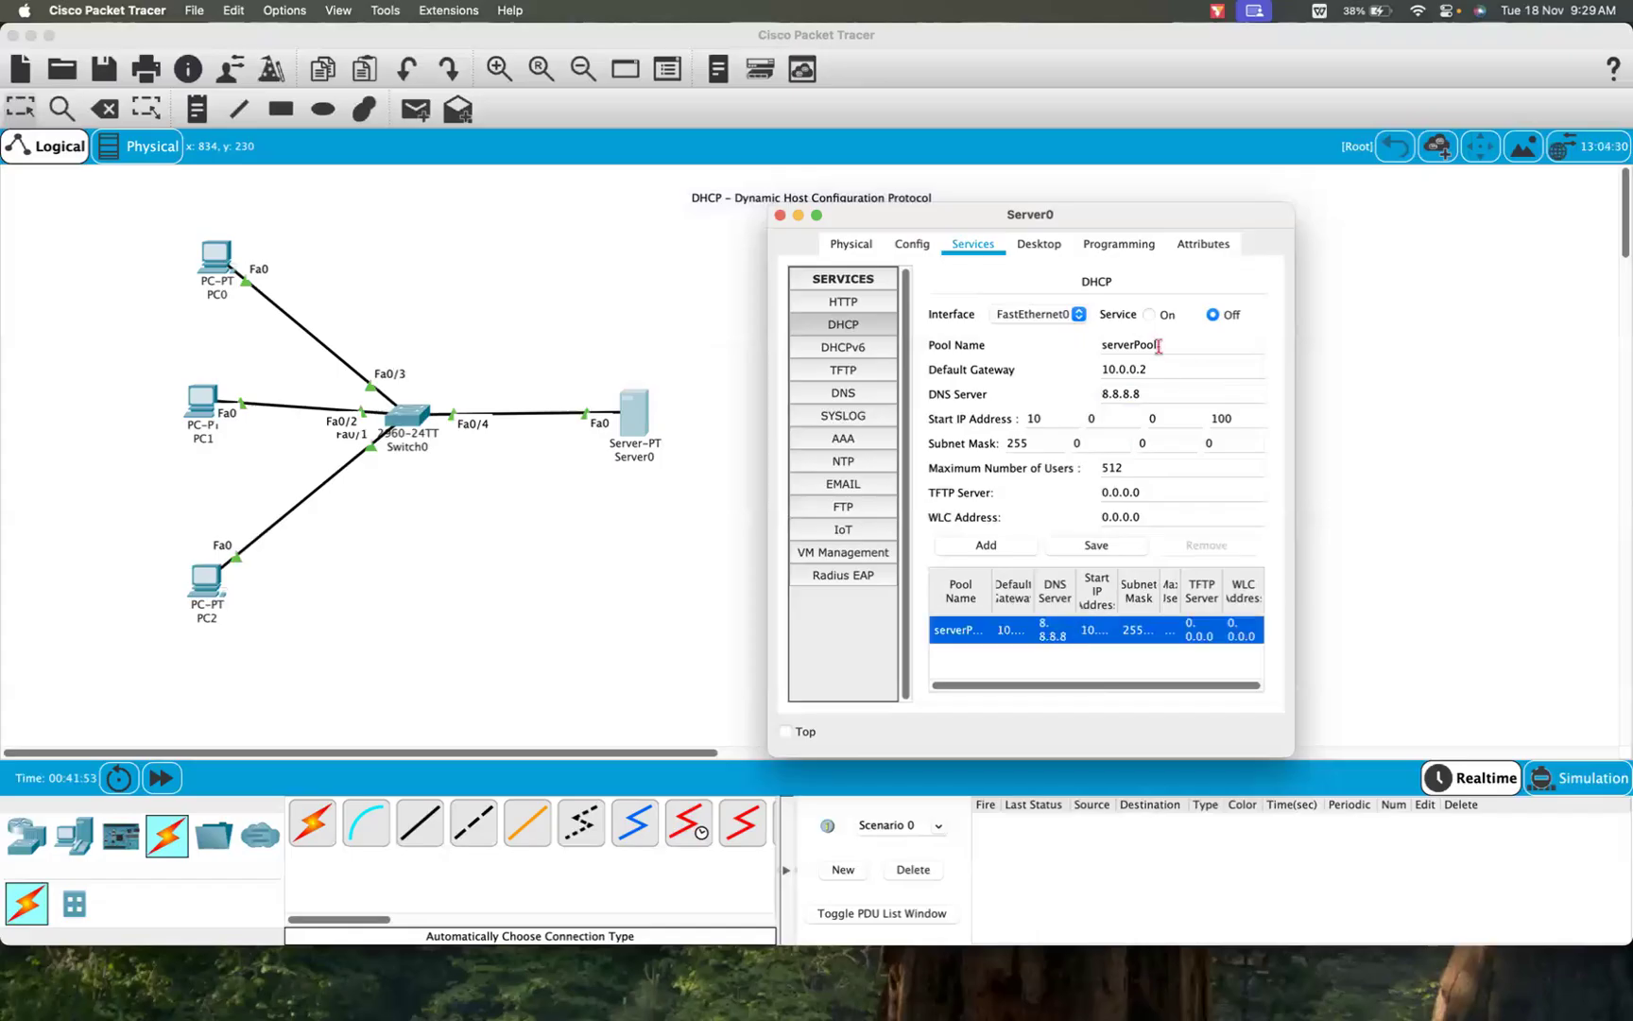
pyautogui.click(1147, 316)
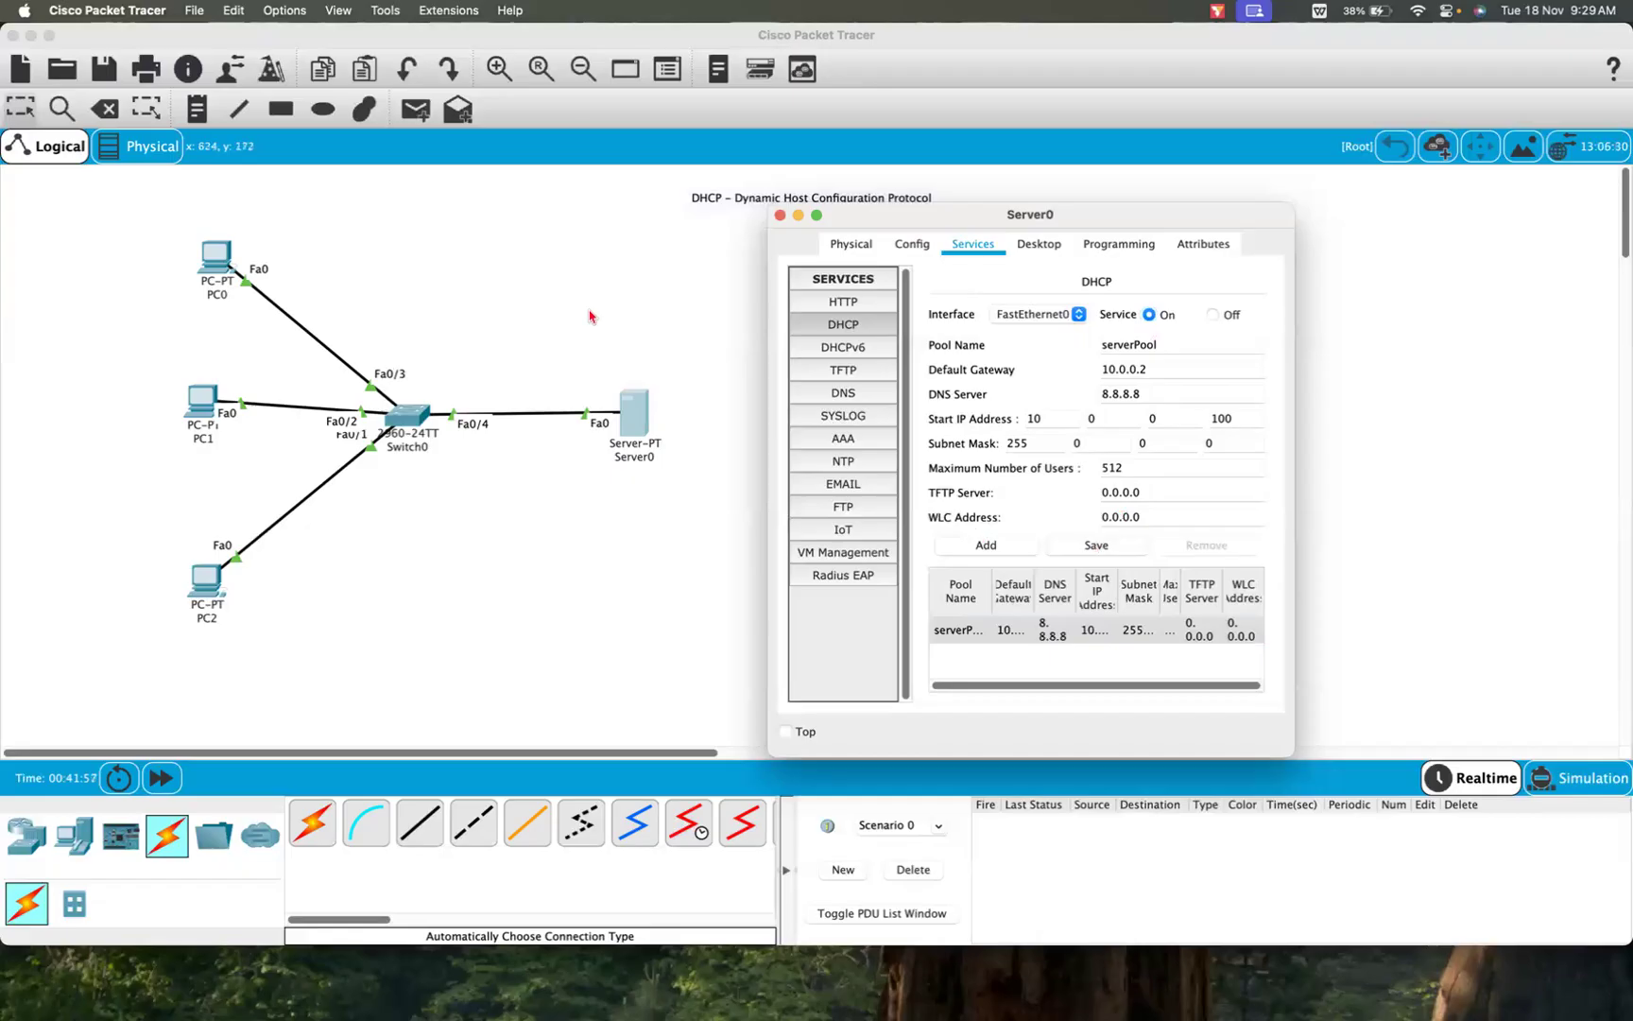
pyautogui.click(679, 295)
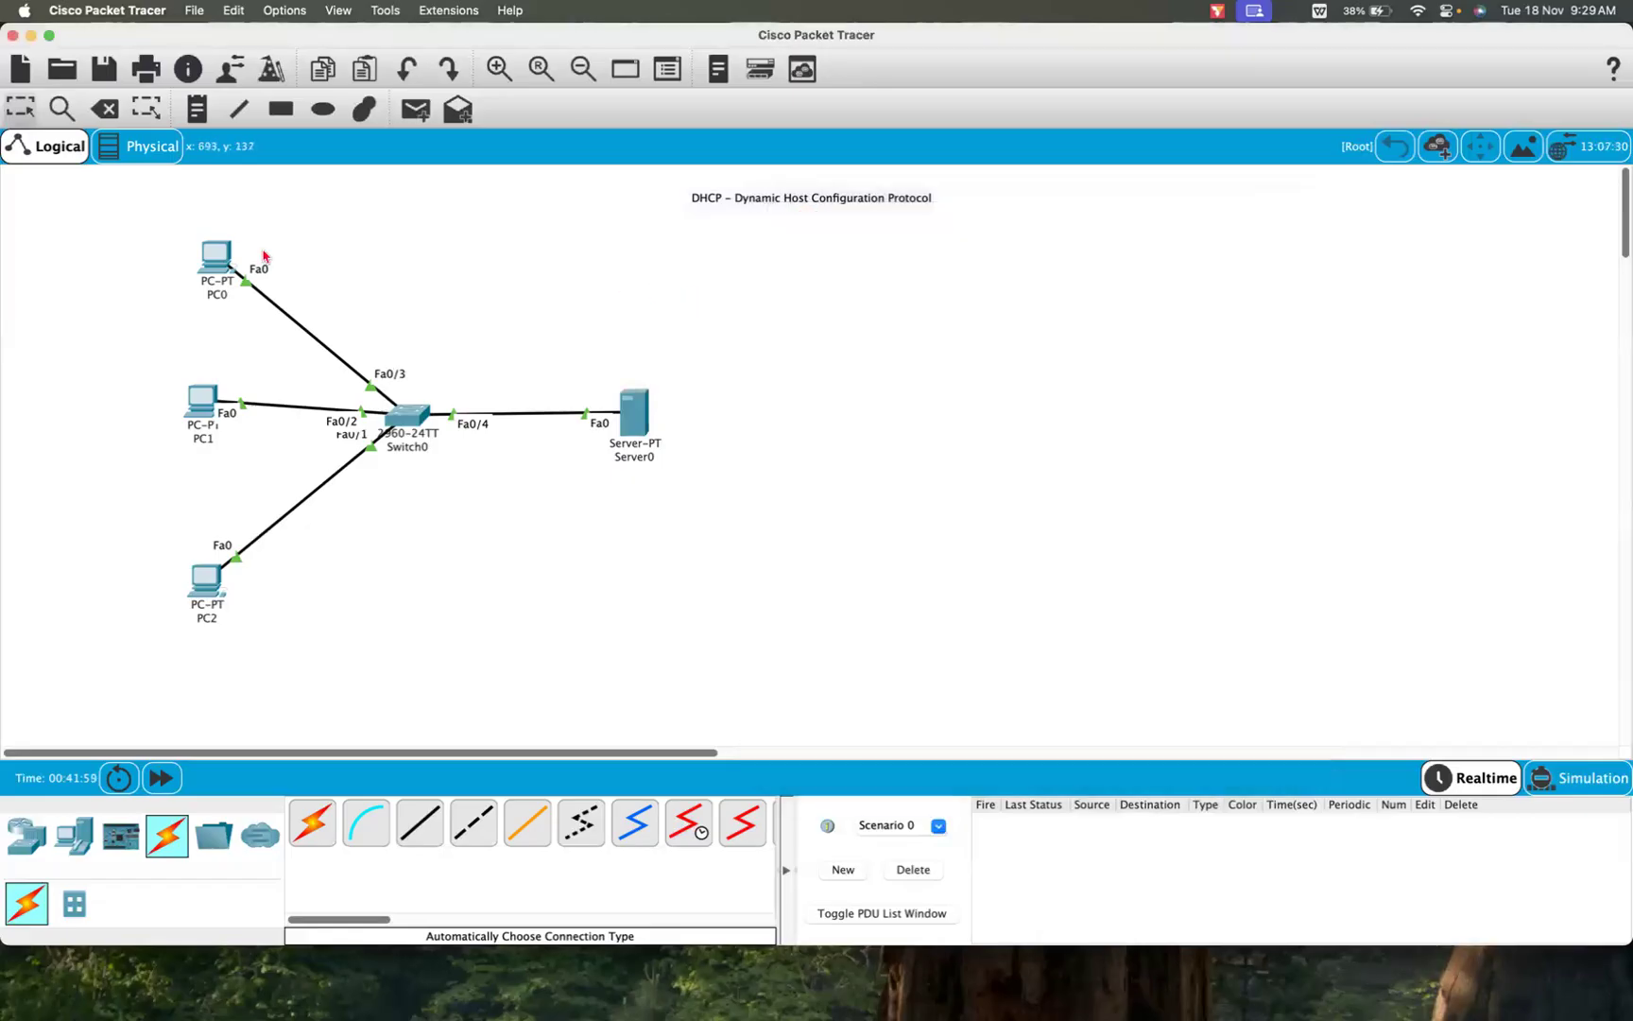
# Step: Switch PC0's IPv4 configuration from static to DHCP
pyautogui.click(208, 259)
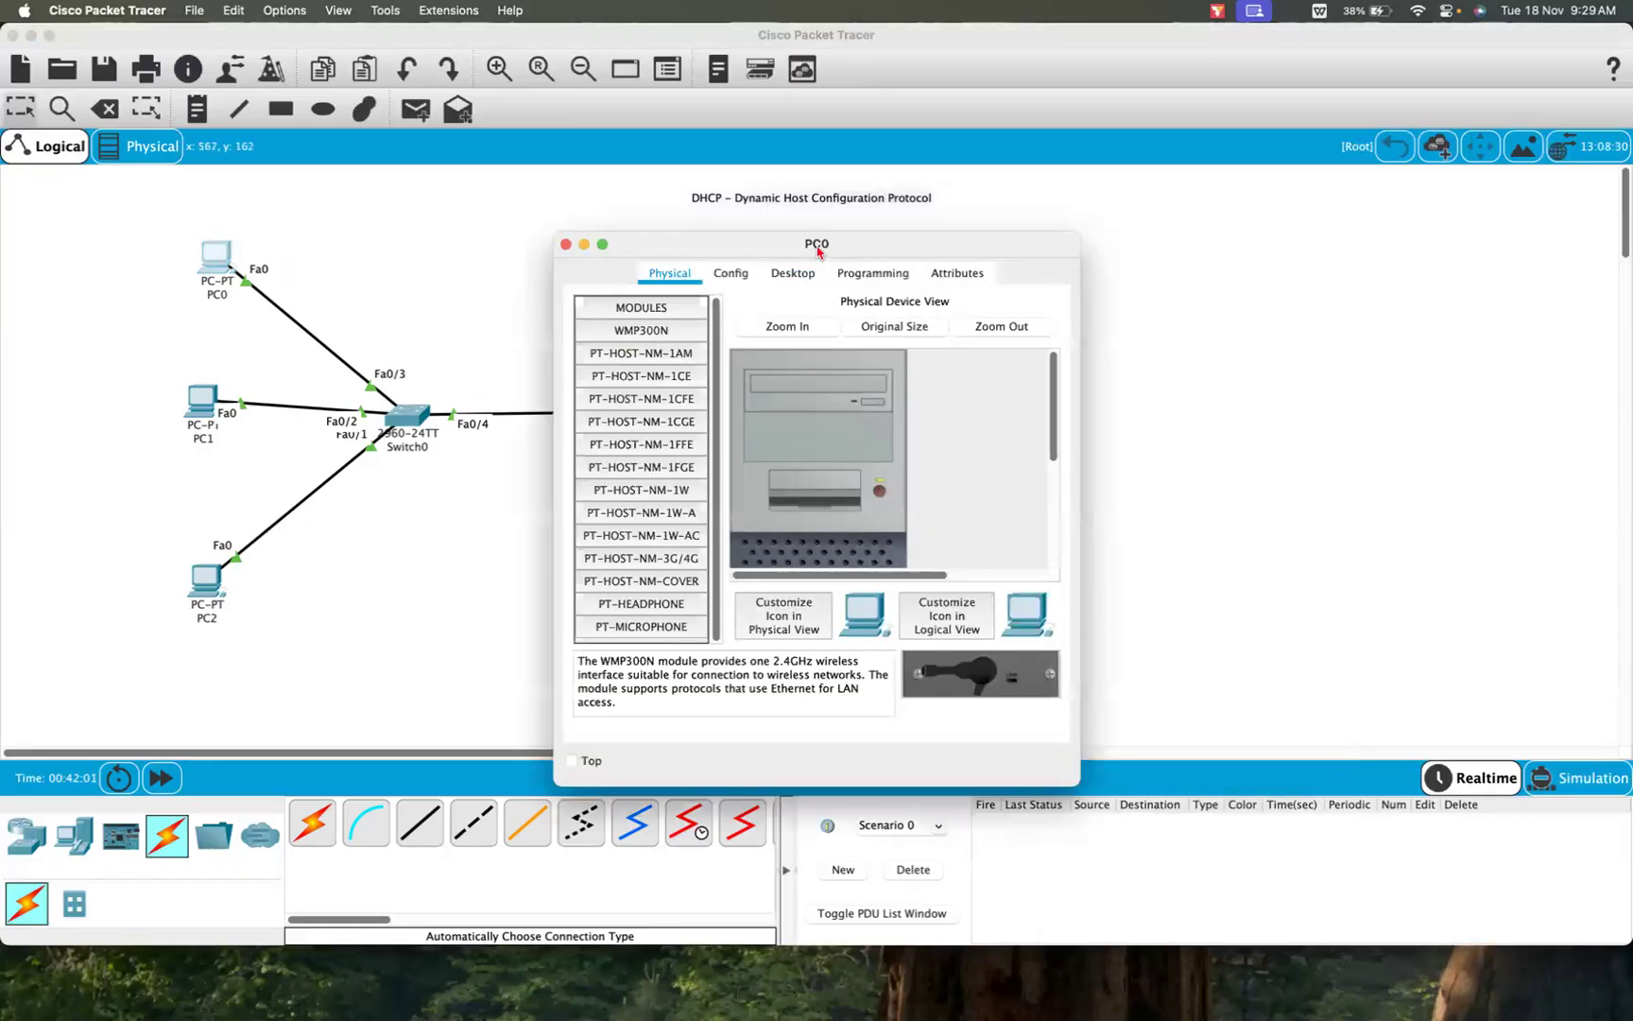
pyautogui.click(1007, 269)
pyautogui.click(859, 329)
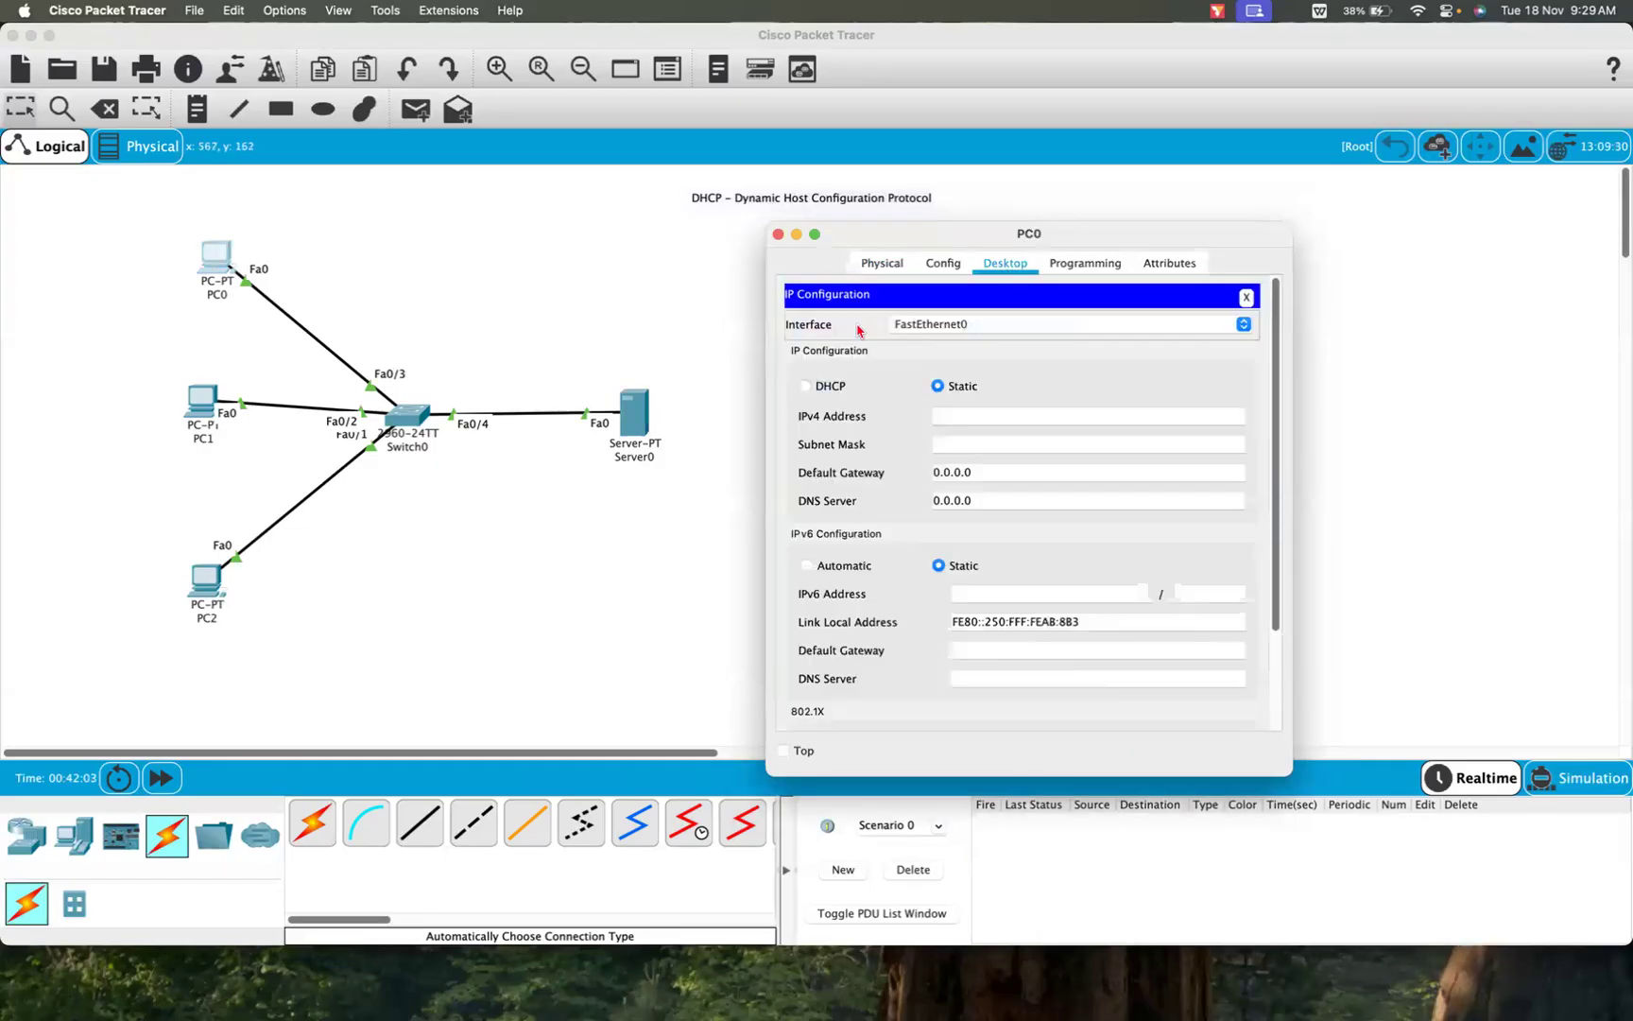
pyautogui.click(805, 385)
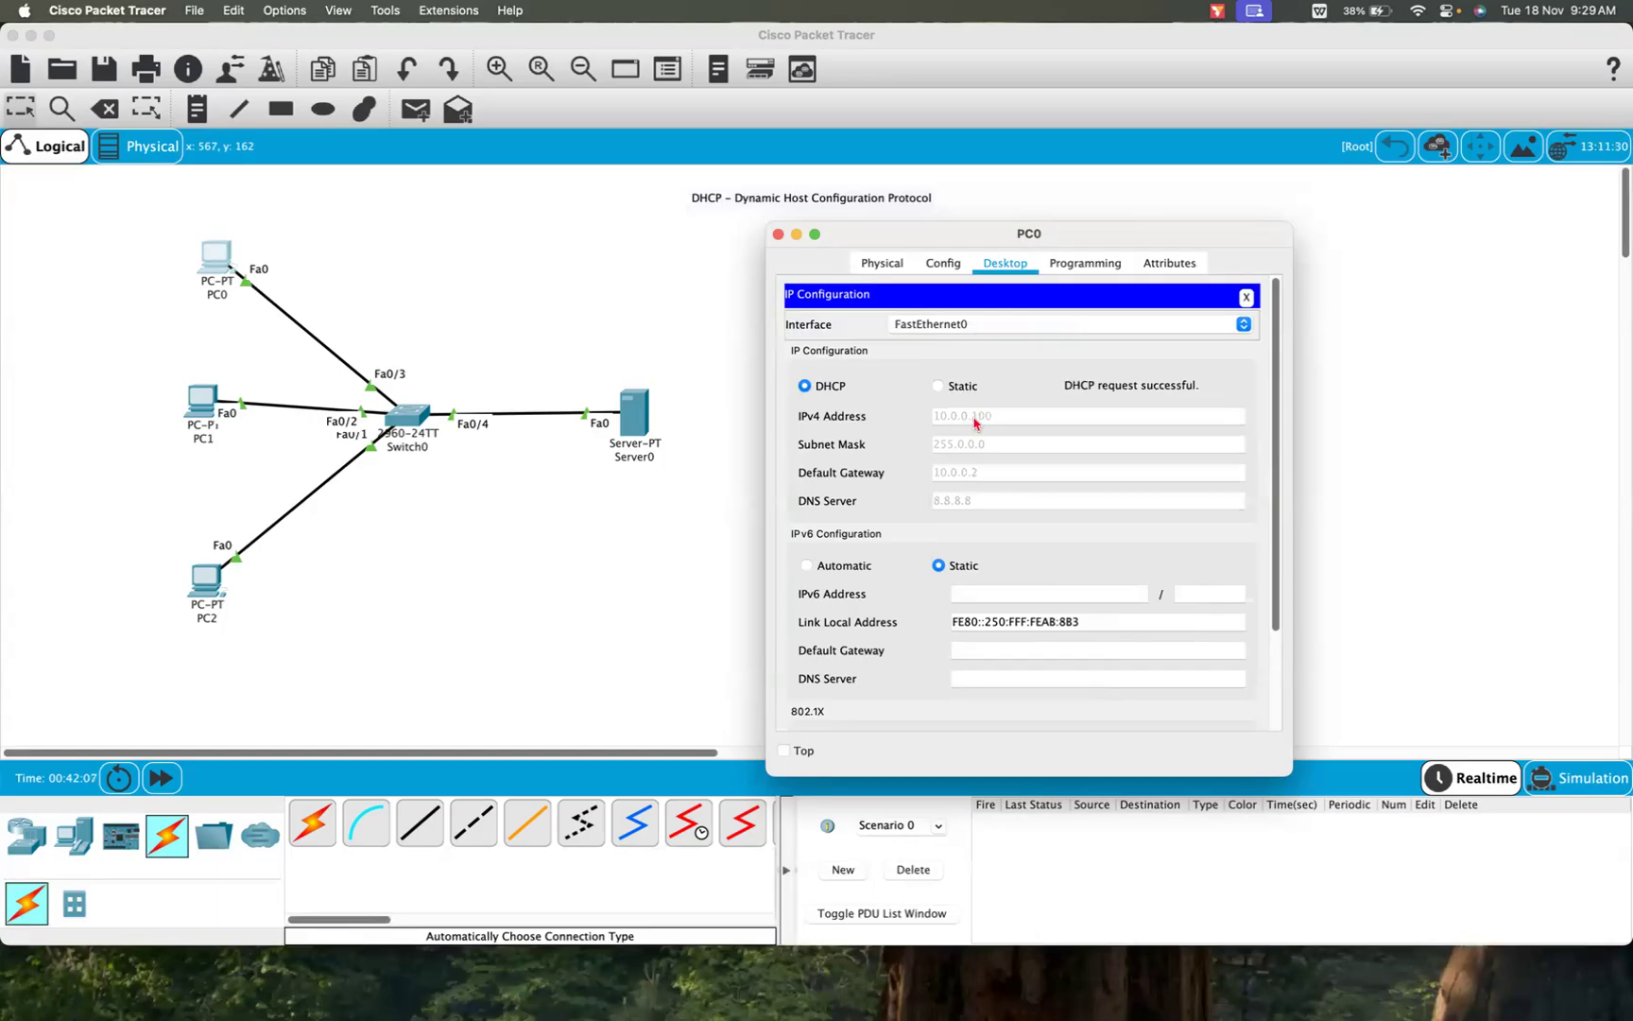
# Step: Switch PC1's IPv4 configuration from static to DHCP
pyautogui.click(198, 409)
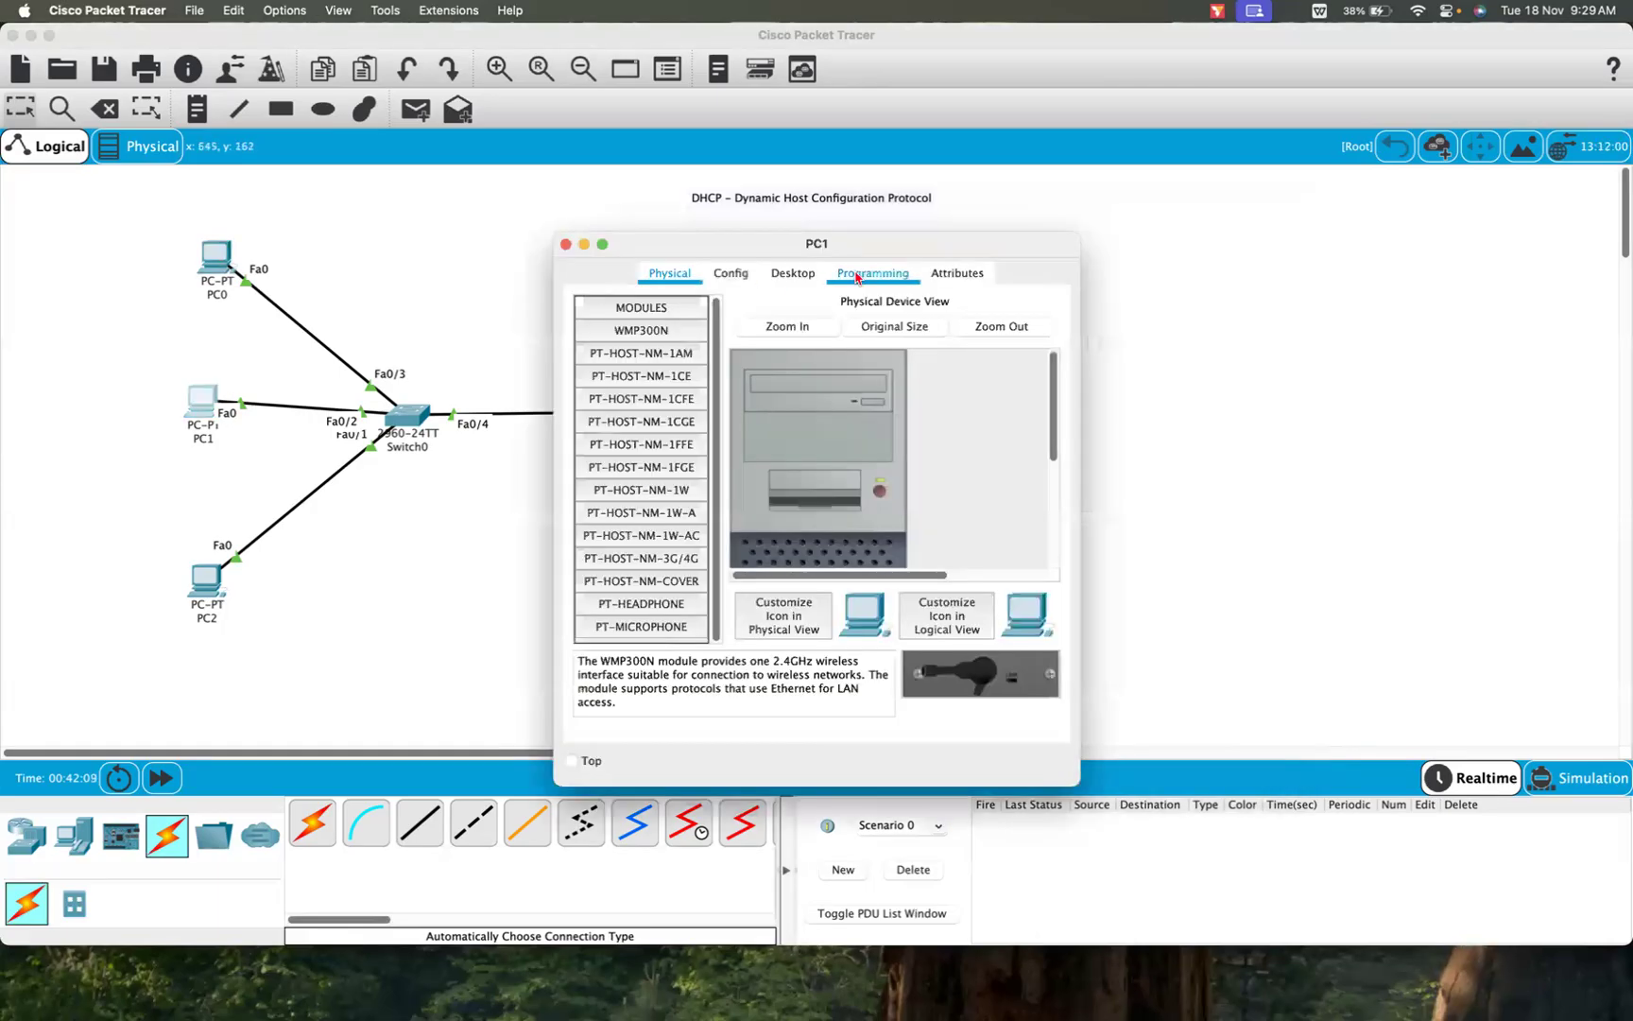
pyautogui.click(776, 274)
pyautogui.click(584, 369)
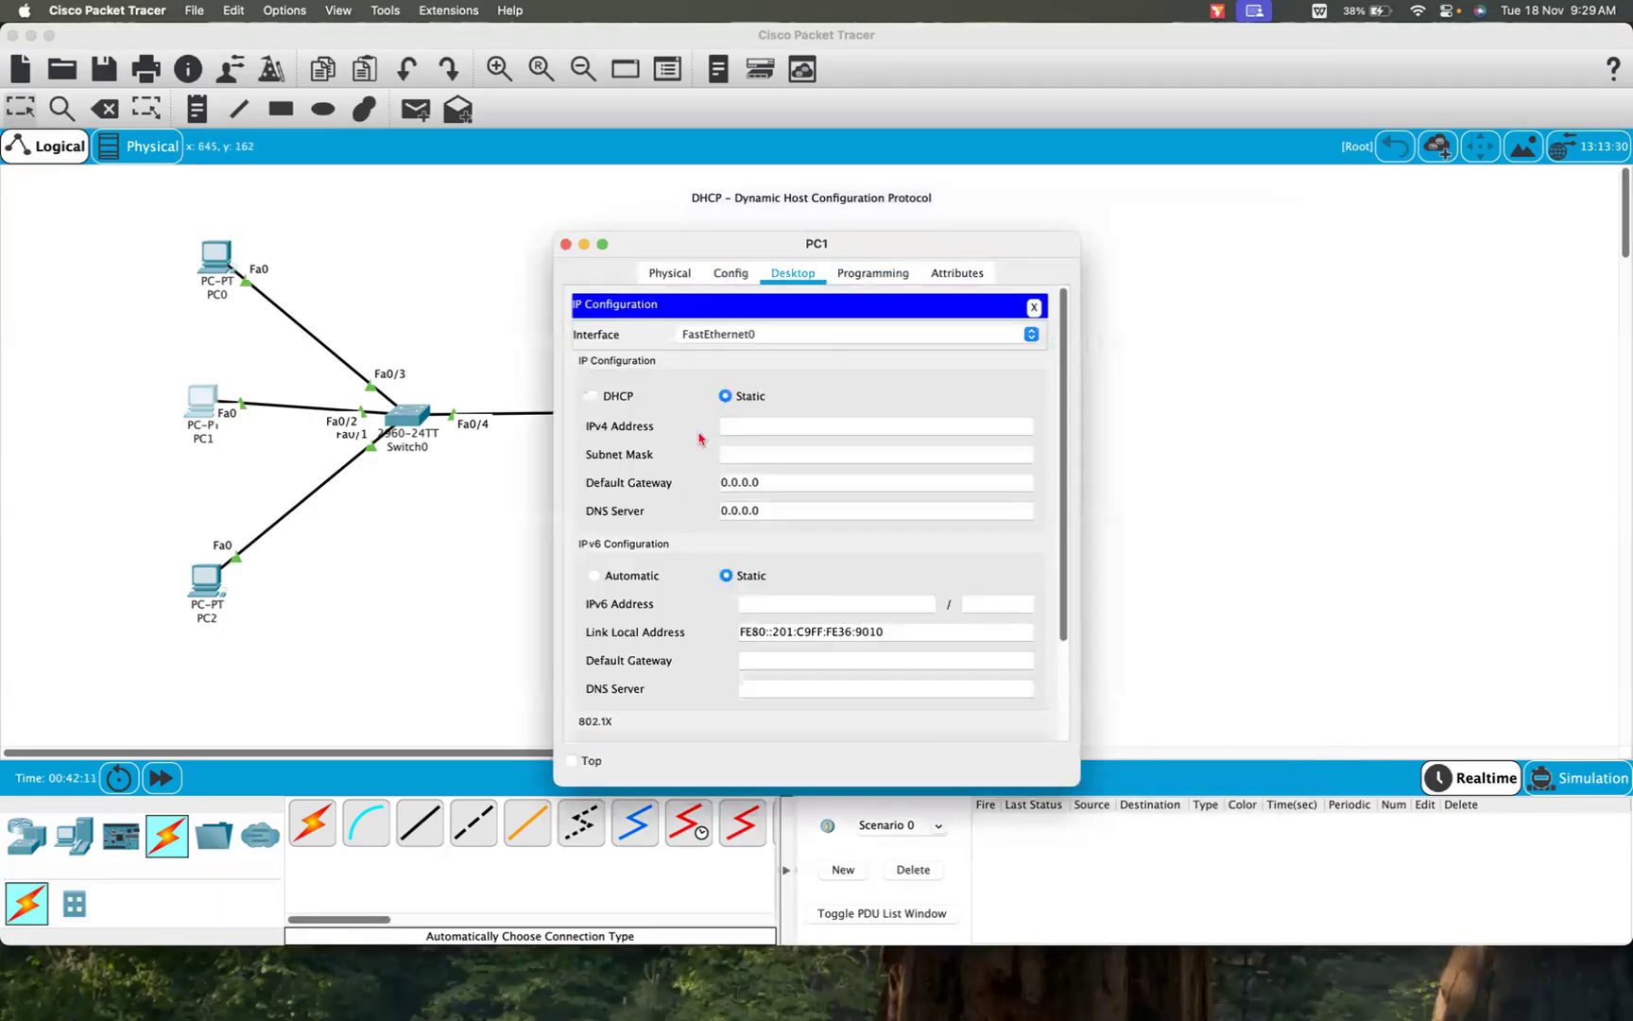
pyautogui.click(616, 400)
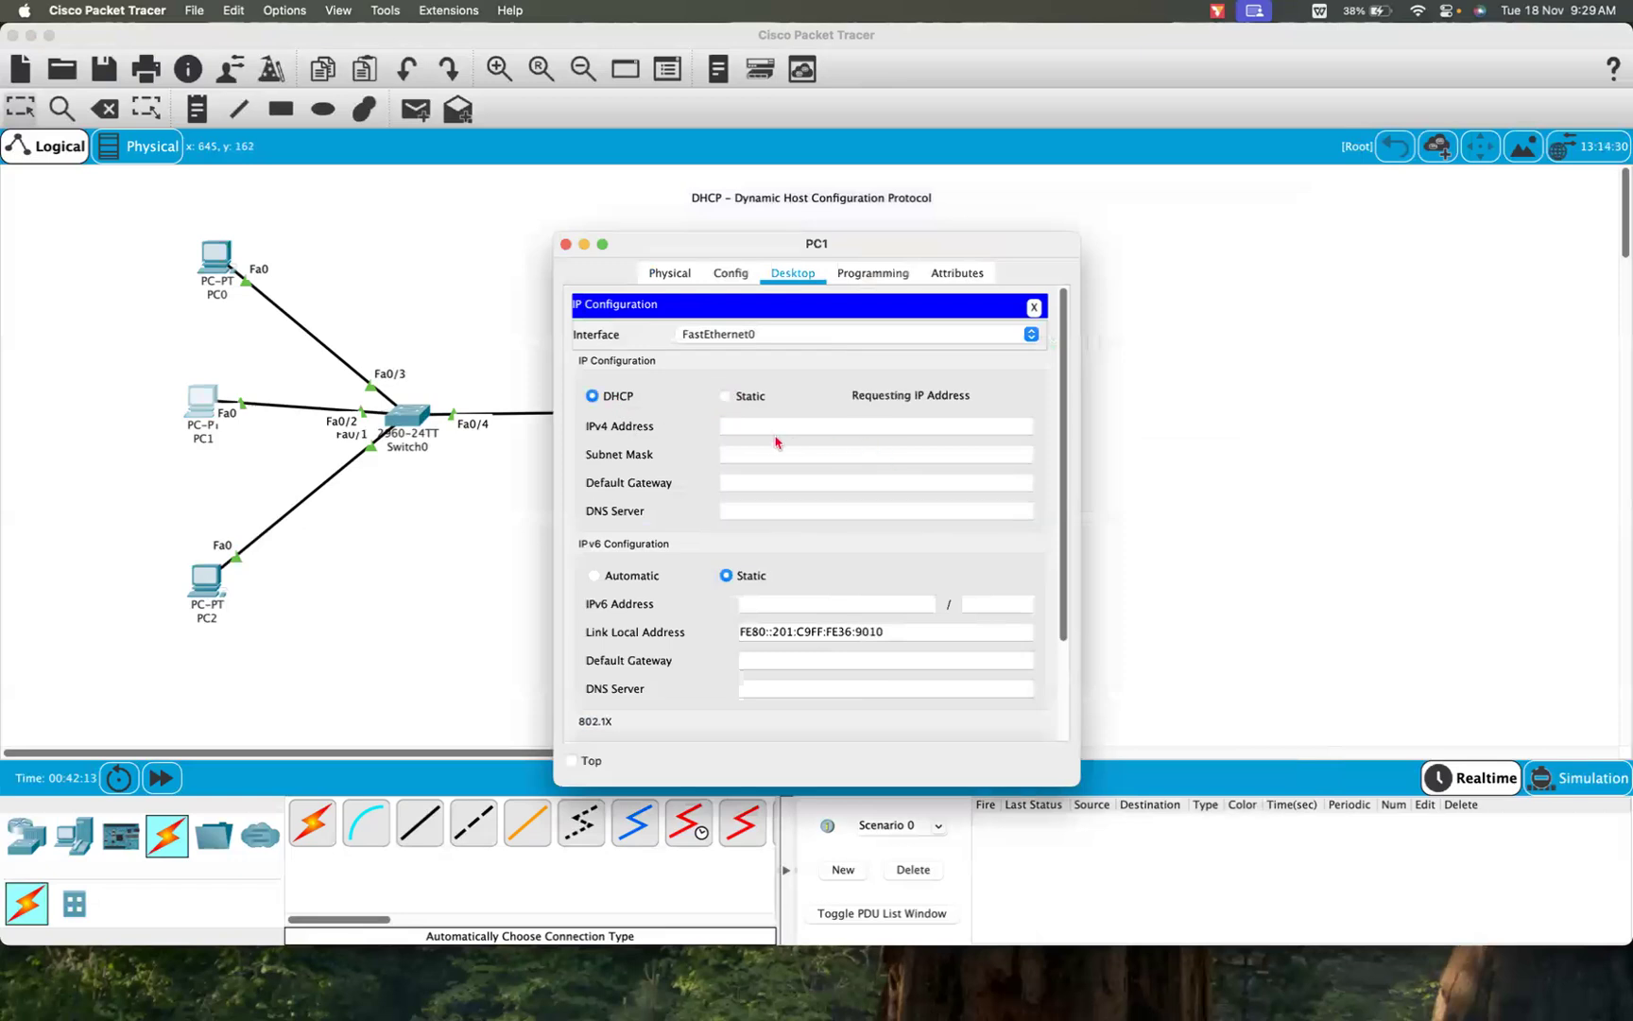
# Step: Switch PC2's IPv4 configuration from static to DHCP and return to the workspace
pyautogui.click(214, 582)
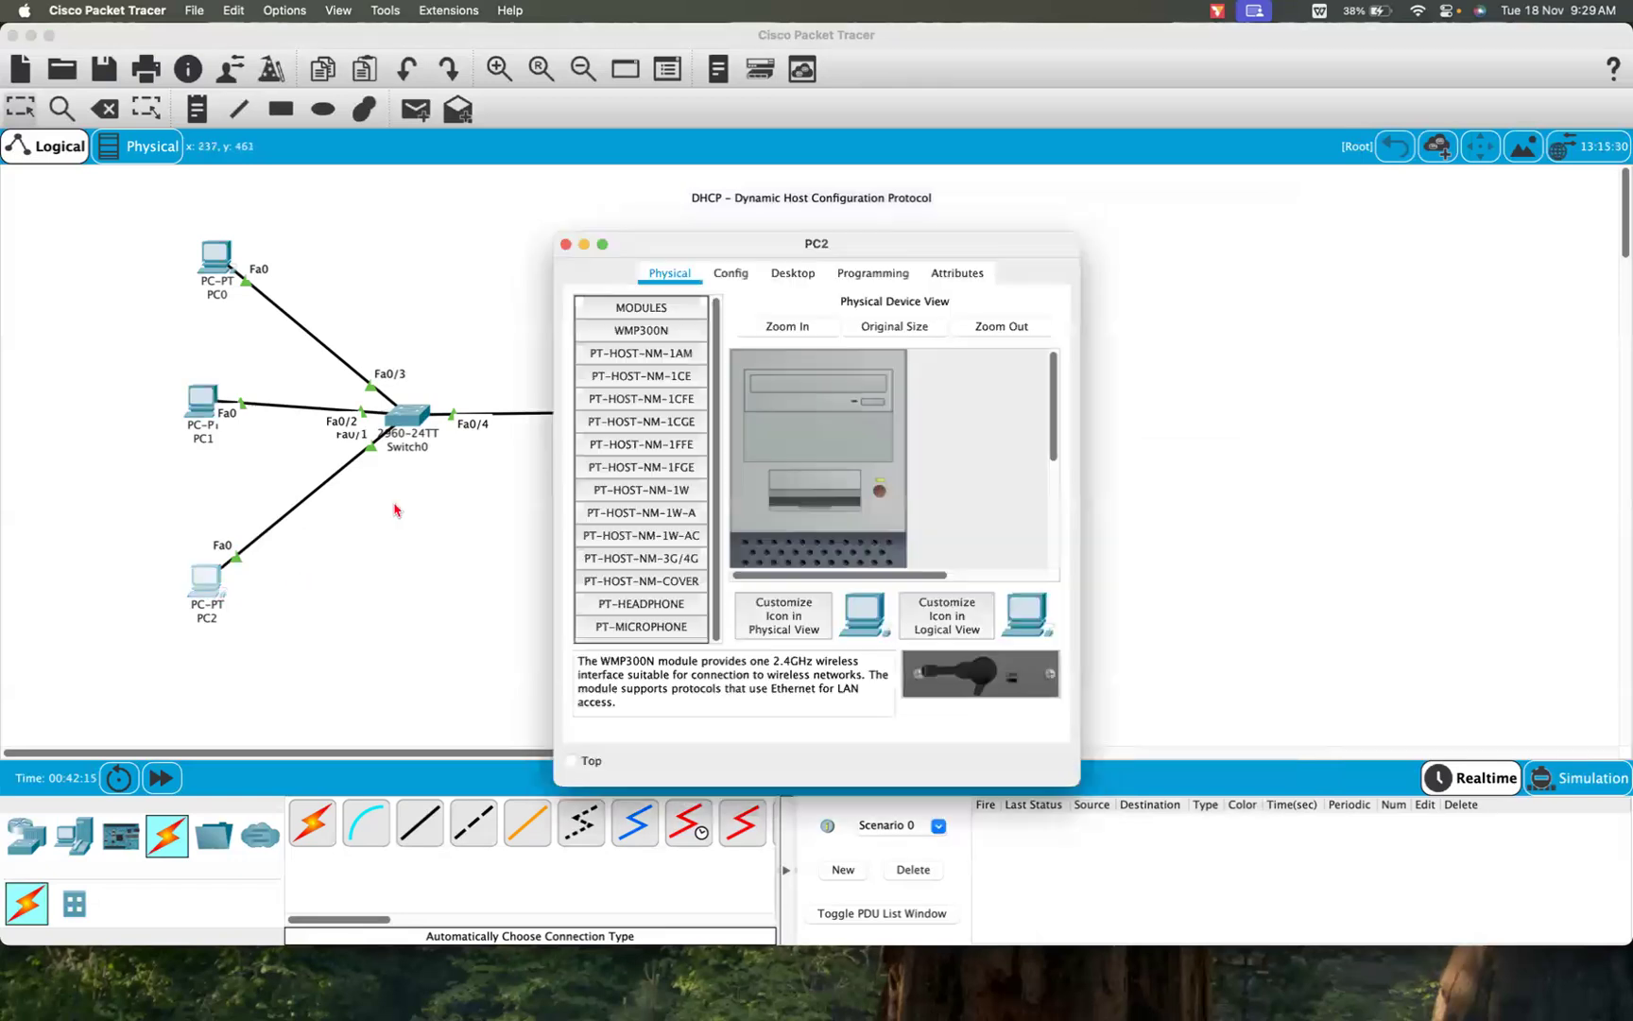
pyautogui.click(732, 274)
pyautogui.click(792, 273)
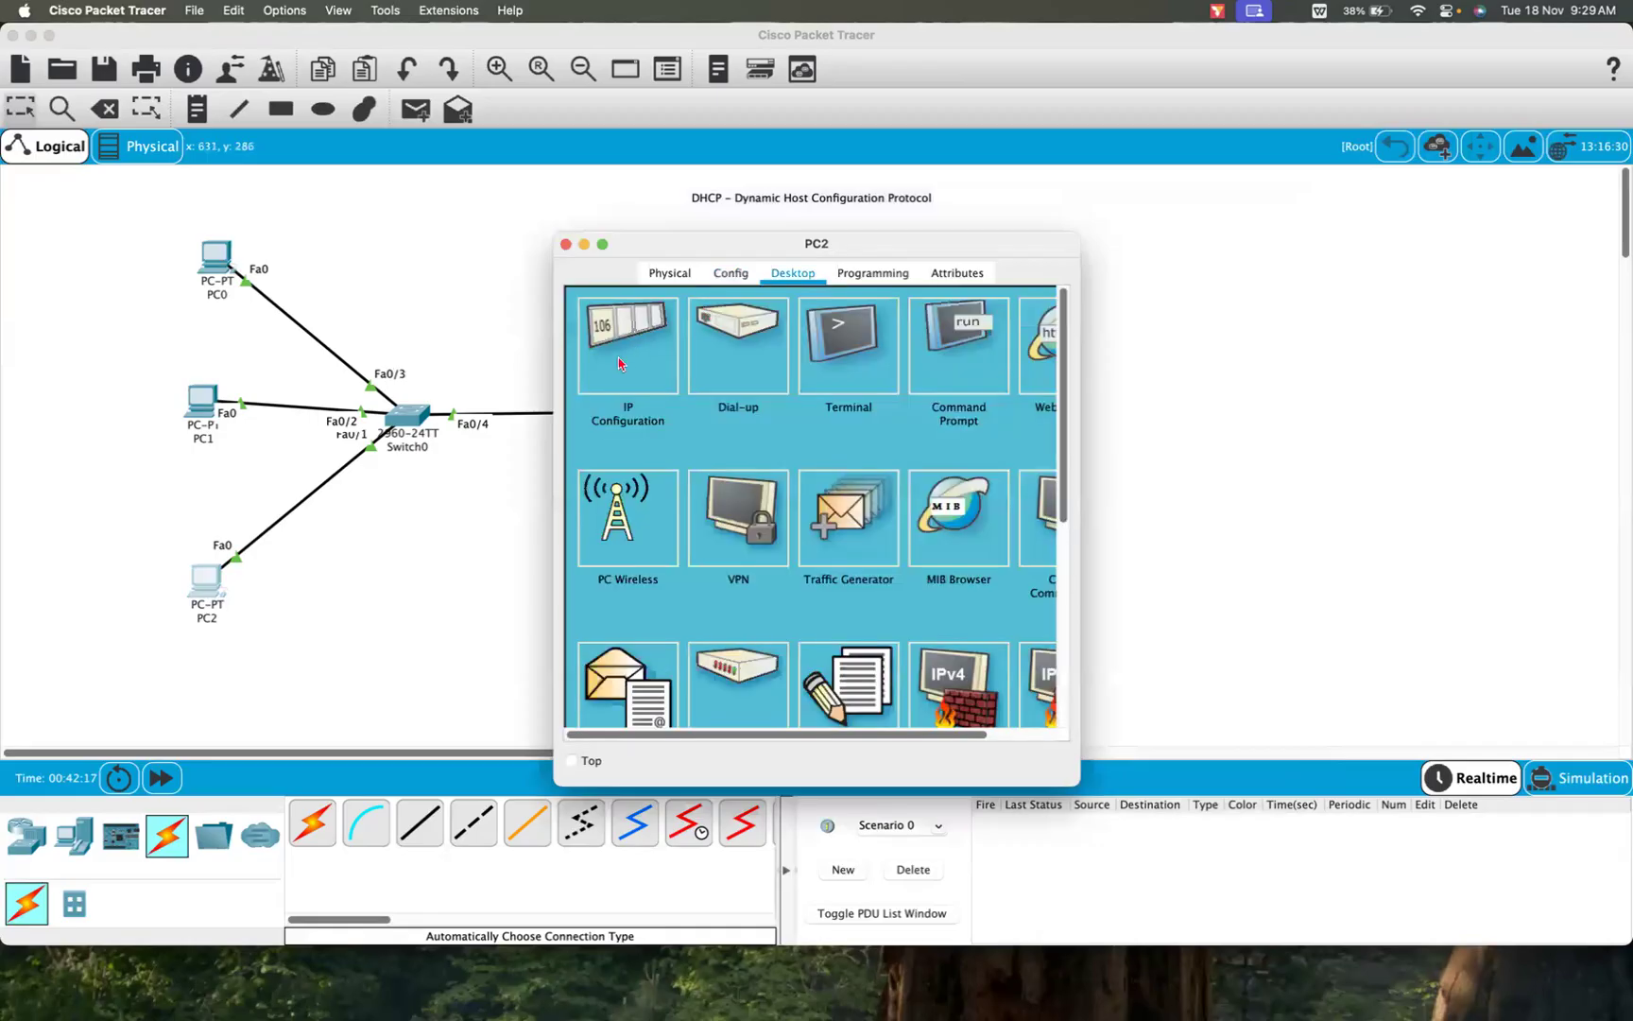
pyautogui.click(621, 365)
pyautogui.click(606, 403)
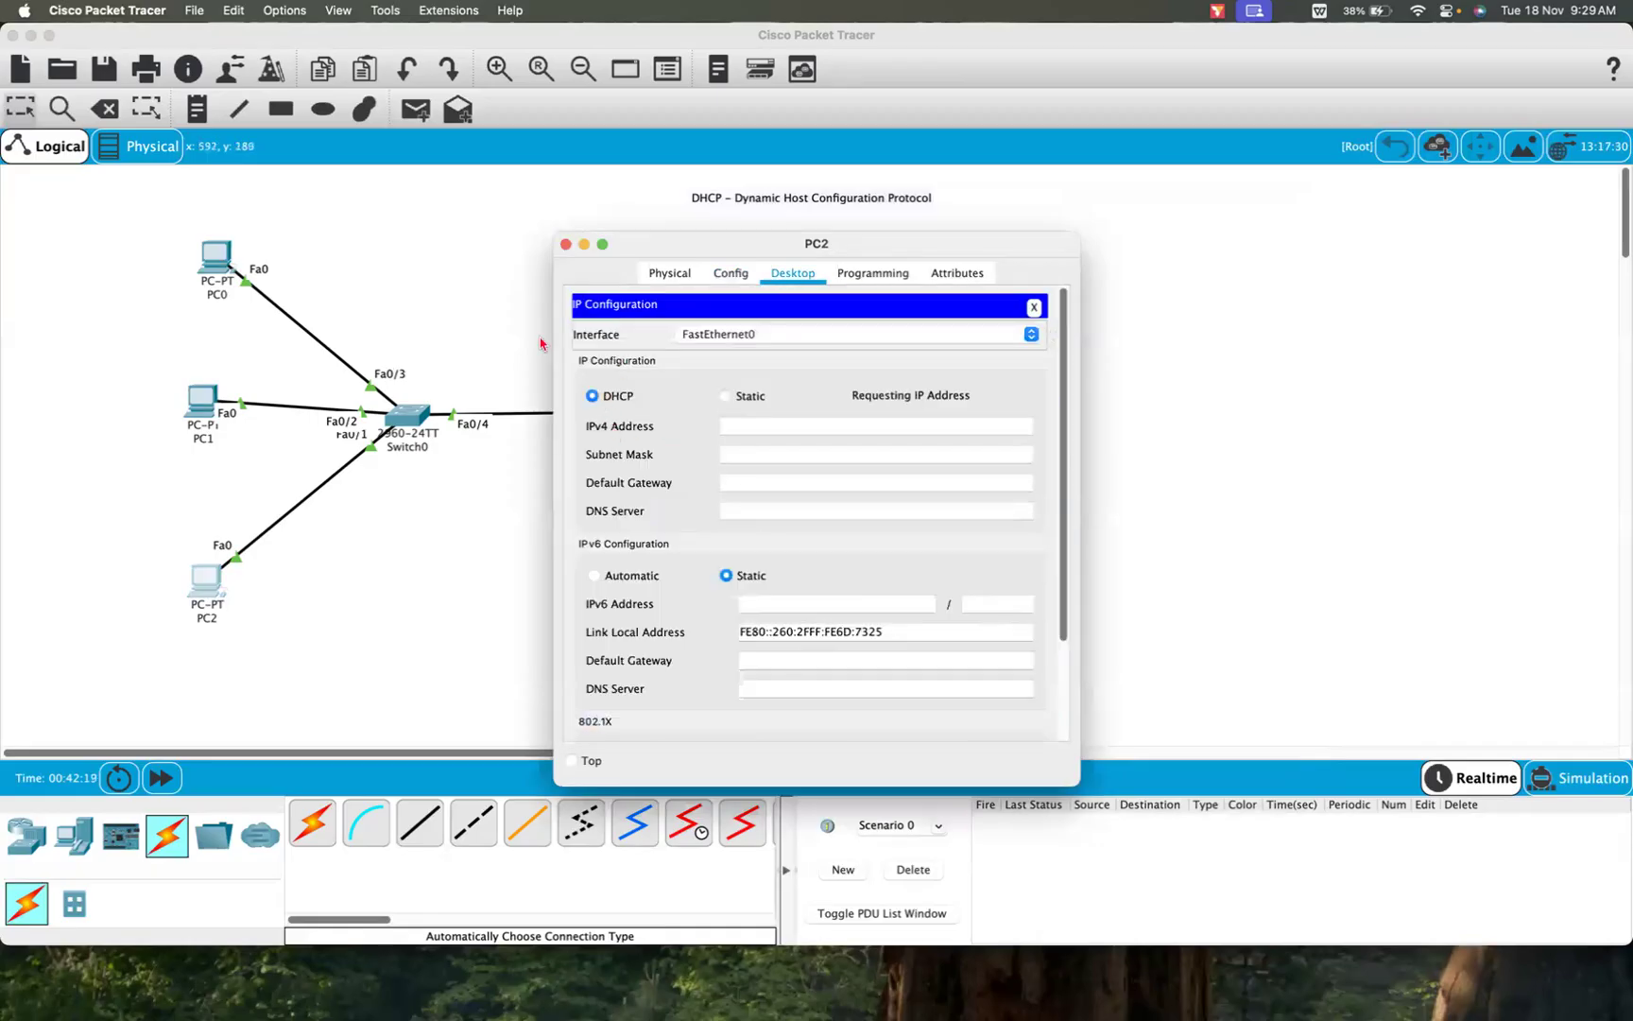
pyautogui.click(414, 274)
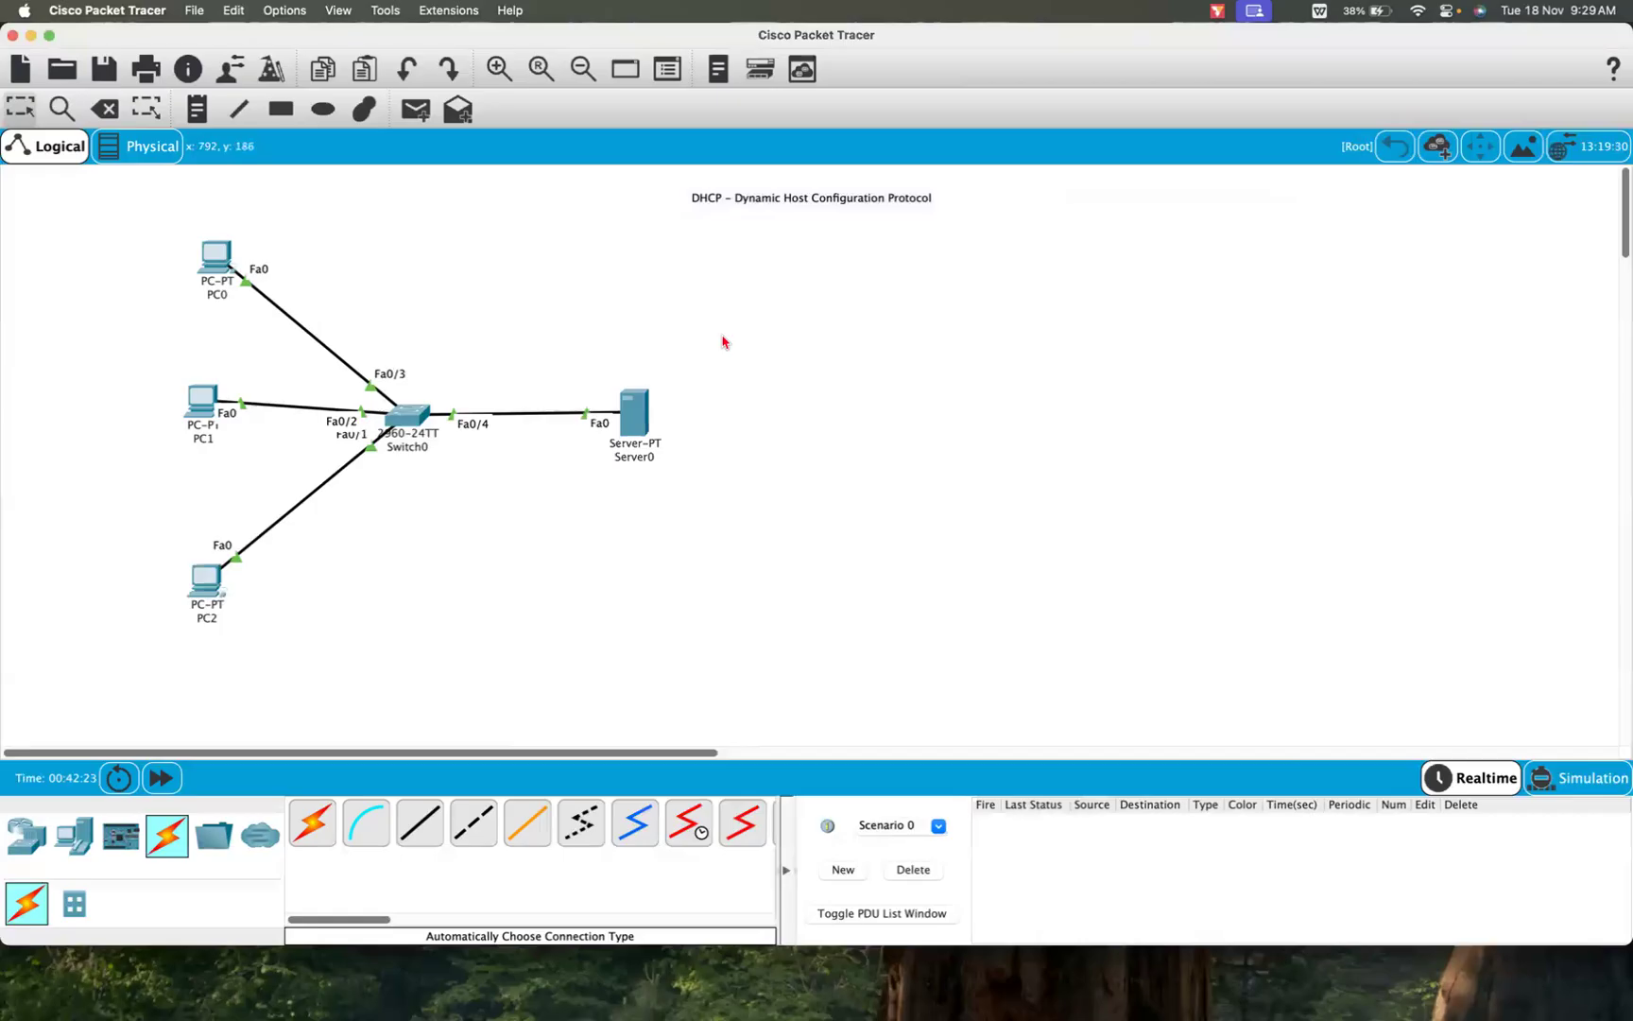
# Step: Add an 1841 router to the empty area well to the right of Server0
pyautogui.click(26, 835)
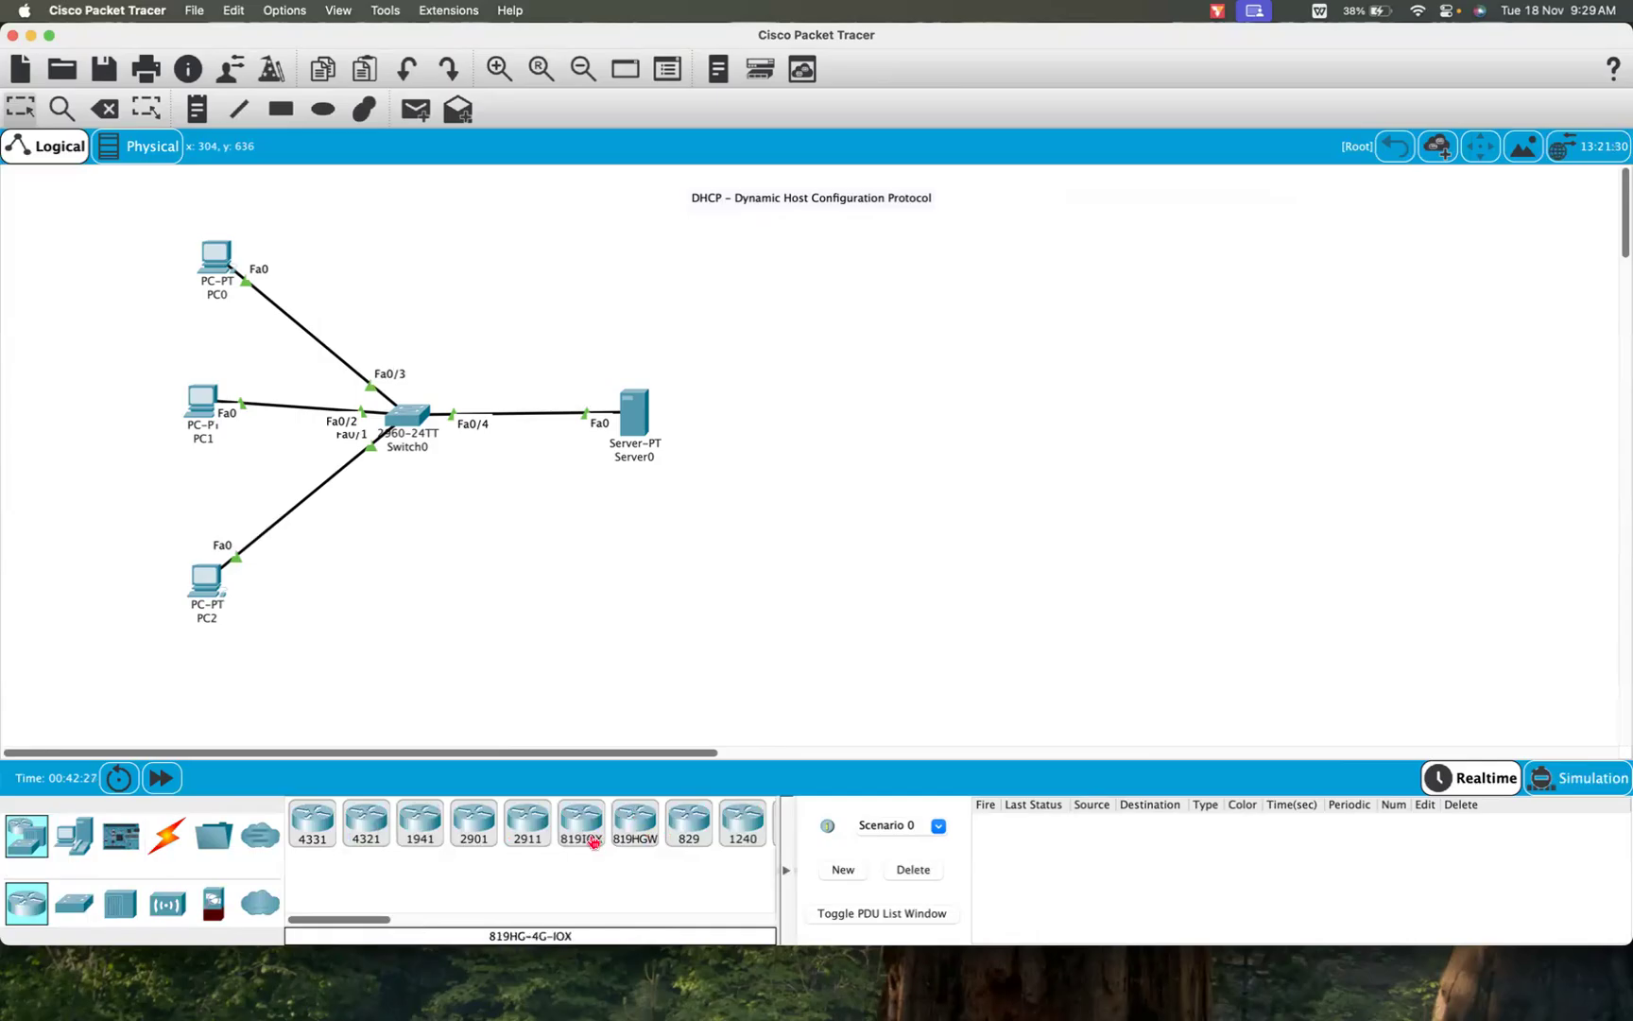
pyautogui.click(786, 869)
pyautogui.moveTo(904, 857); pyautogui.dragTo(1345, 425)
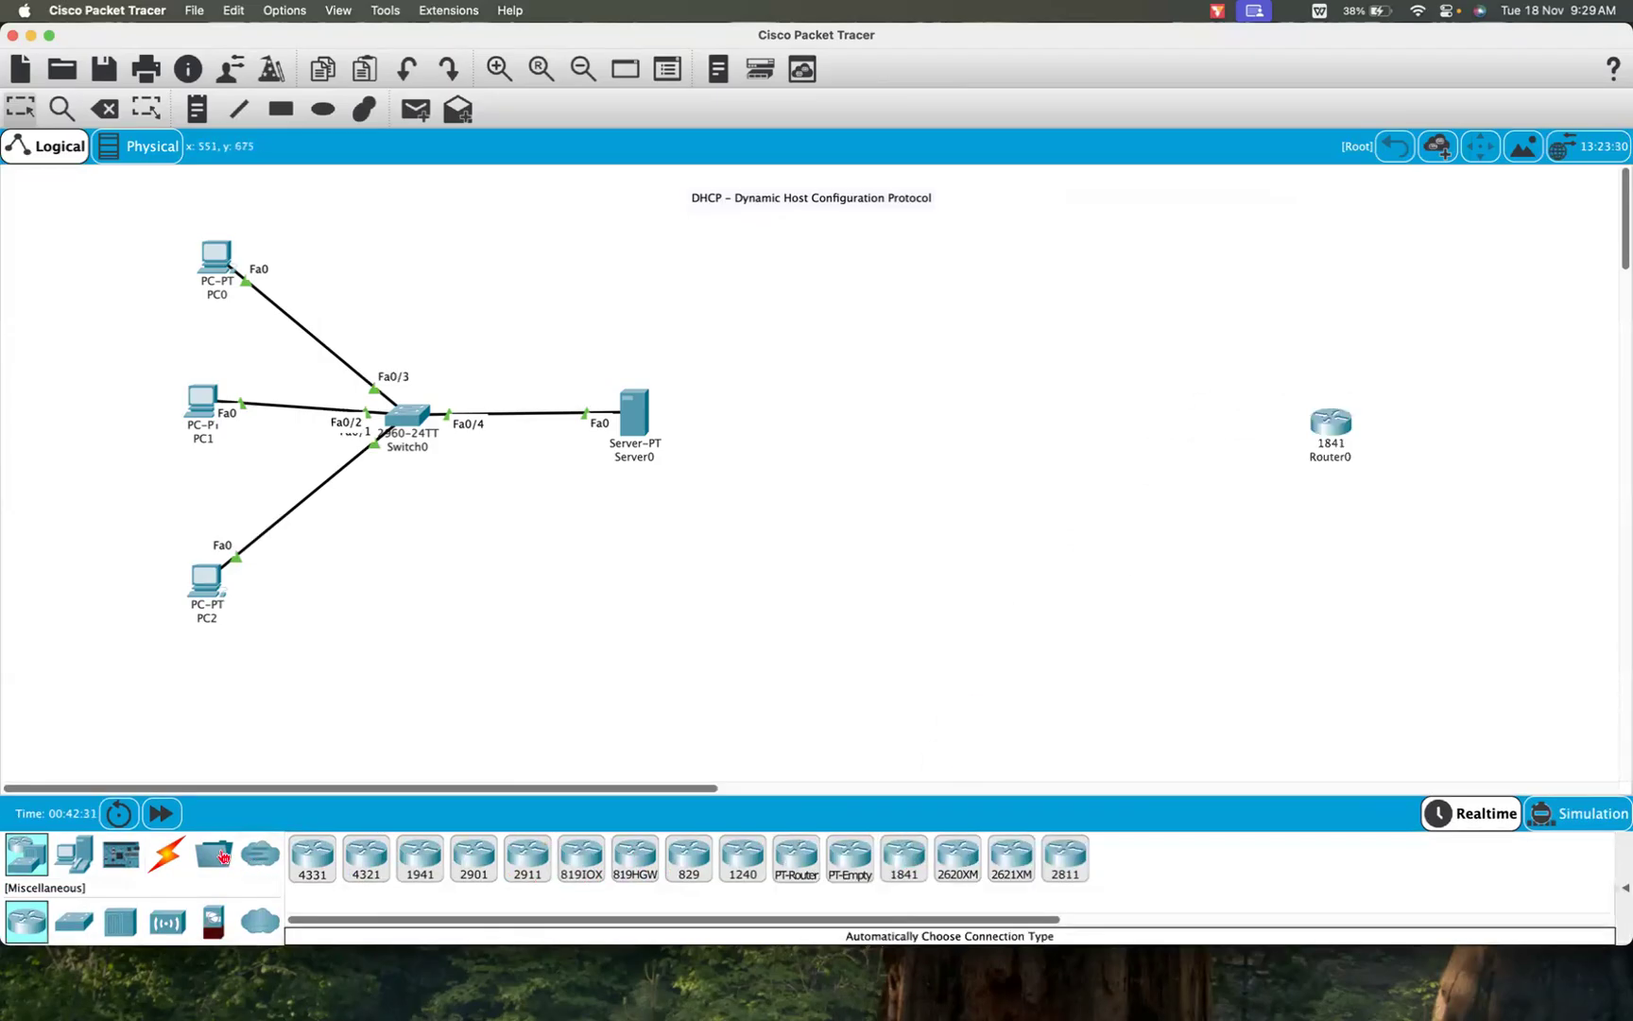
# Step: Add three PCs in a column between Server0 and Router0, and a 2960 switch between those PCs and the router
pyautogui.click(68, 871)
pyautogui.moveTo(318, 868); pyautogui.dragTo(954, 335)
pyautogui.moveTo(296, 871); pyautogui.dragTo(992, 459)
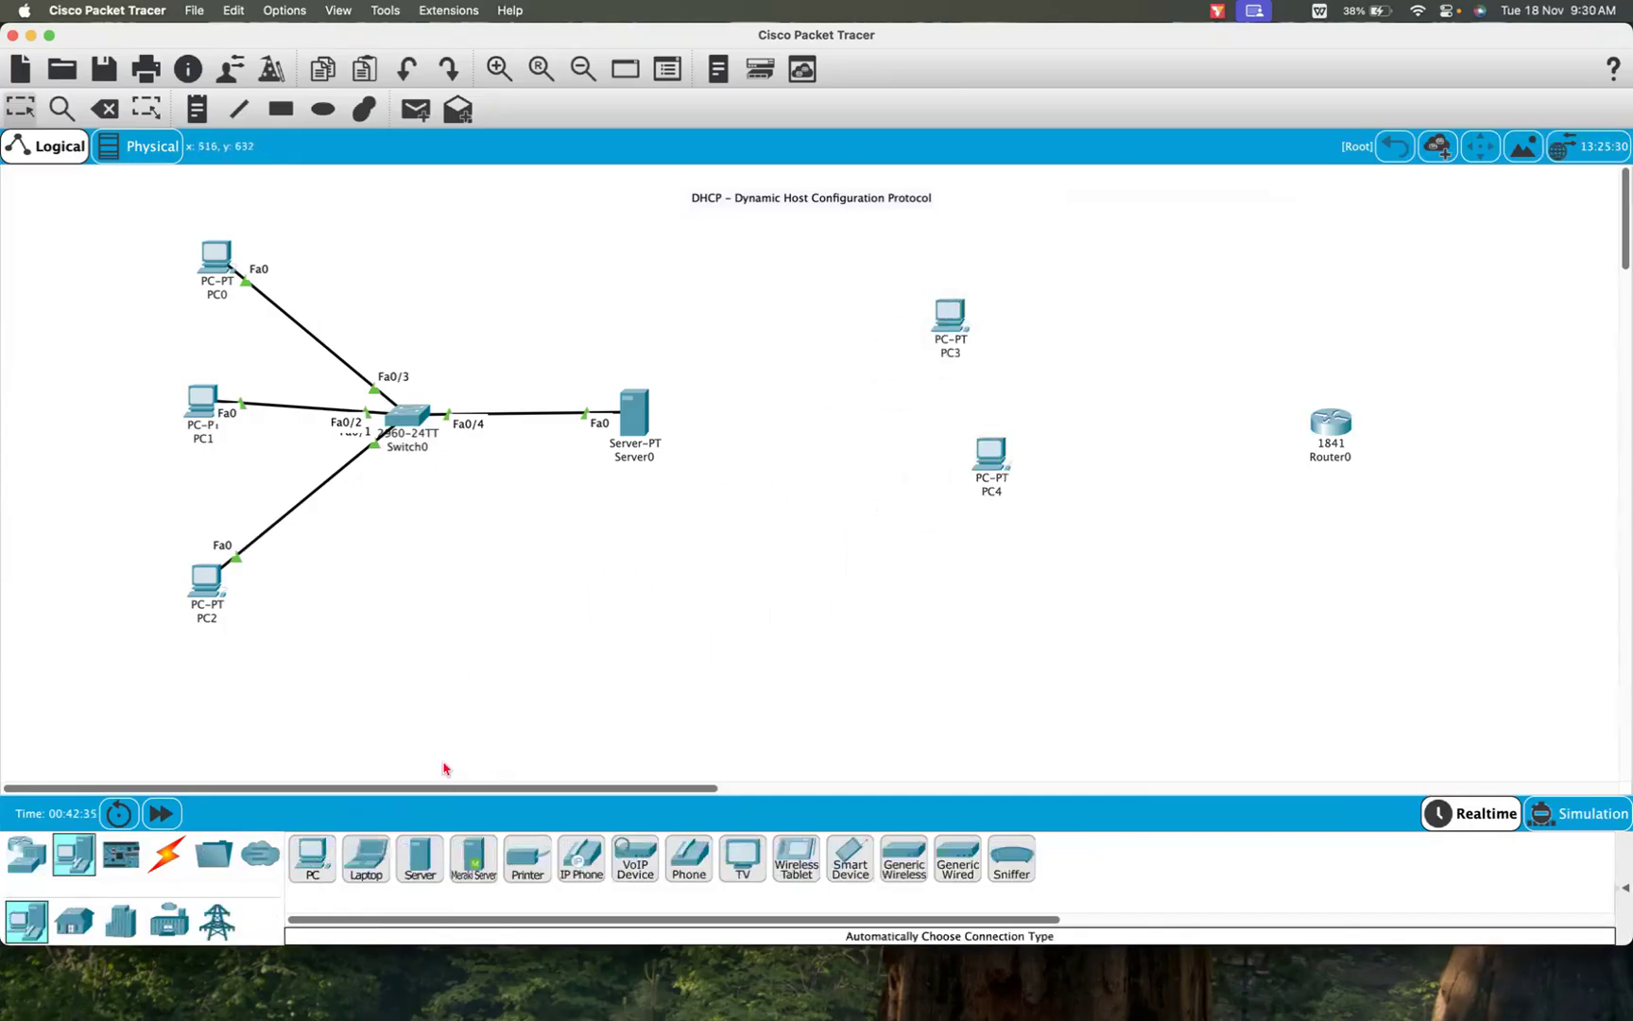
pyautogui.moveTo(318, 868); pyautogui.dragTo(952, 626)
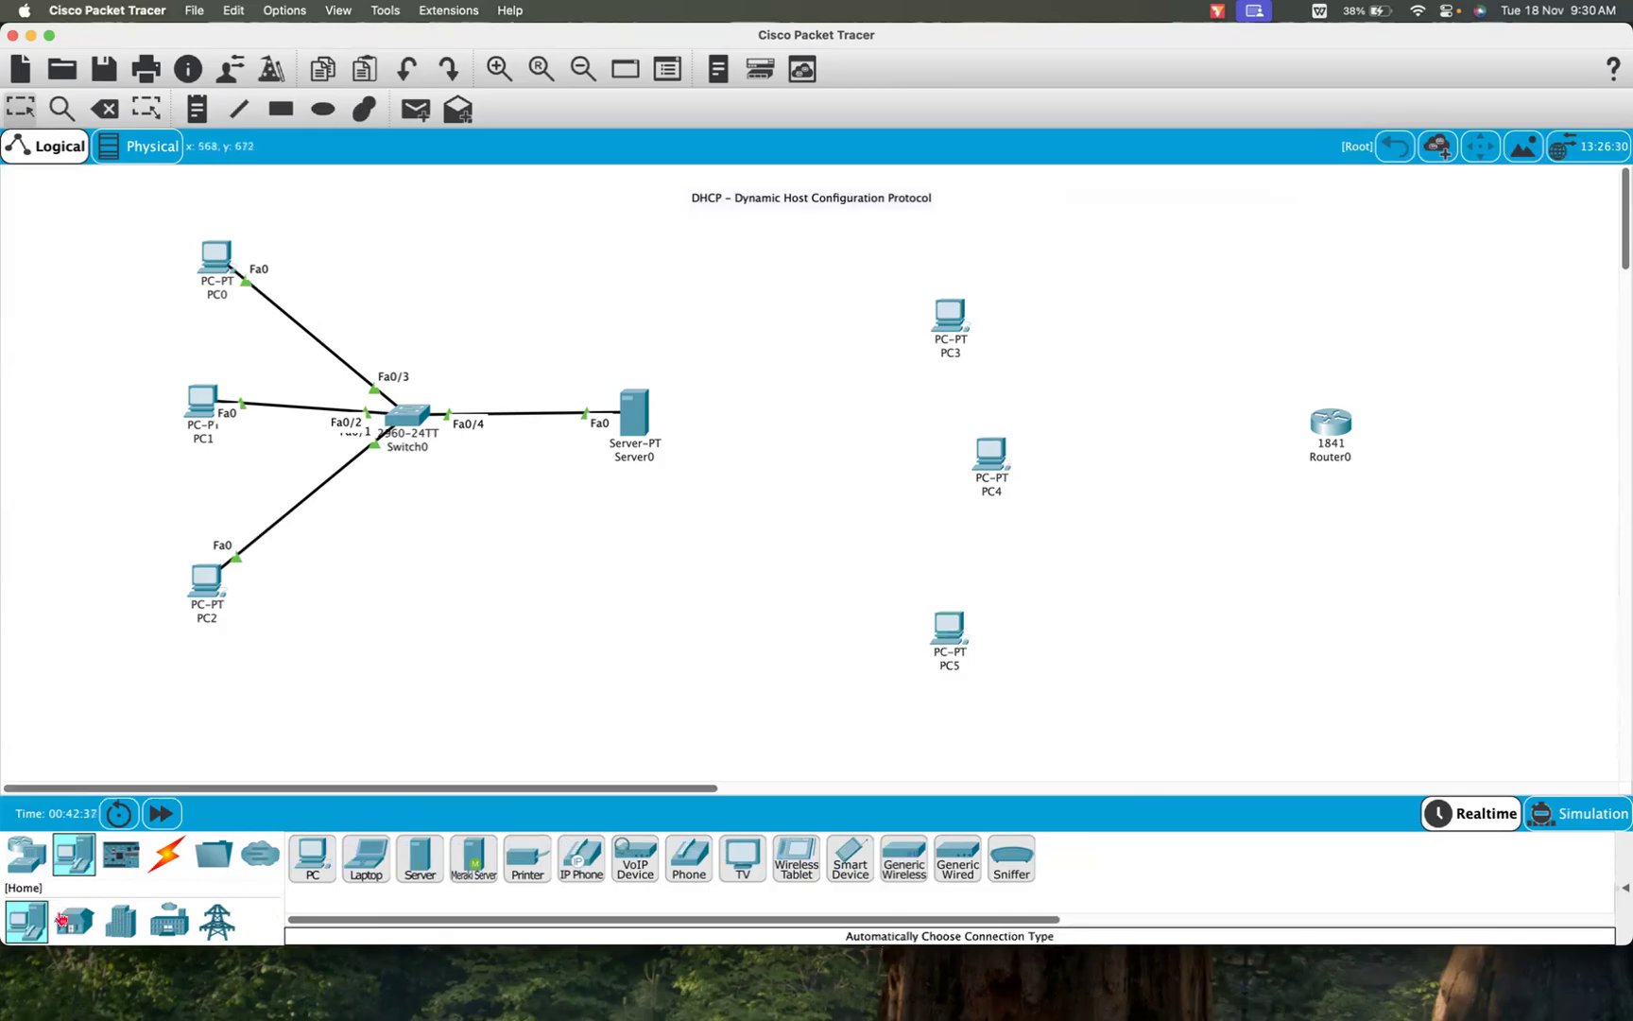
pyautogui.click(33, 857)
pyautogui.moveTo(76, 929); pyautogui.dragTo(1138, 448)
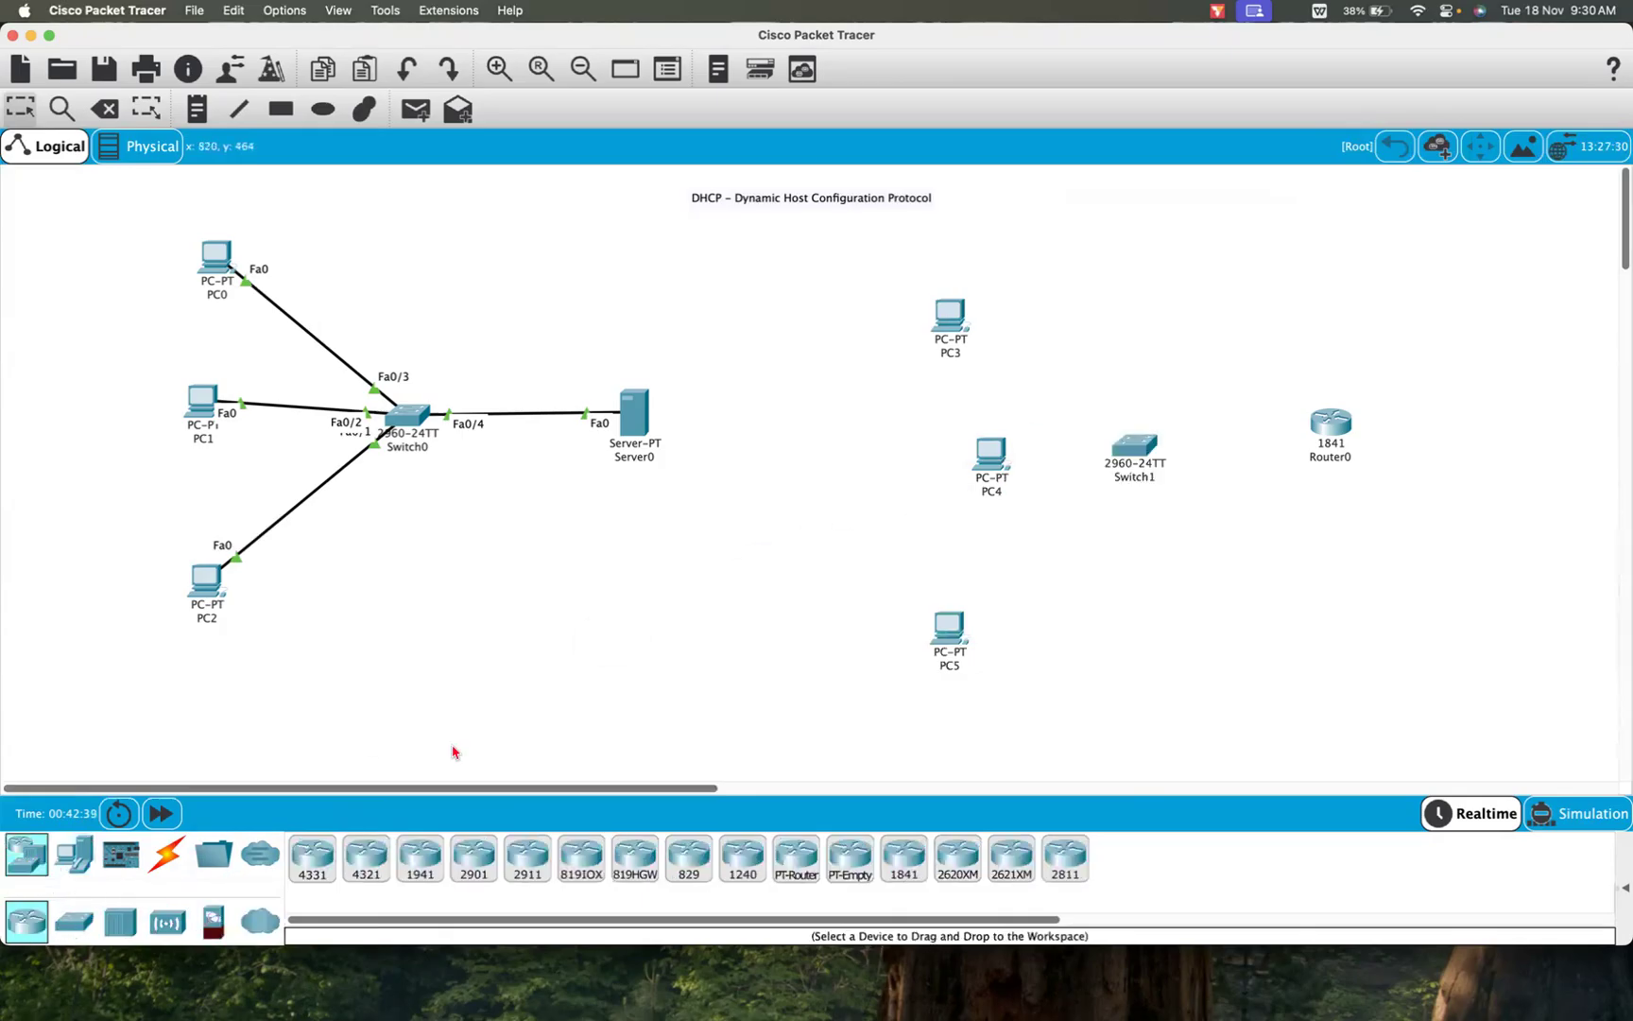
# Step: Connect PC5 and PC4 to Switch1 using the automatic connection type
pyautogui.click(174, 868)
pyautogui.click(312, 858)
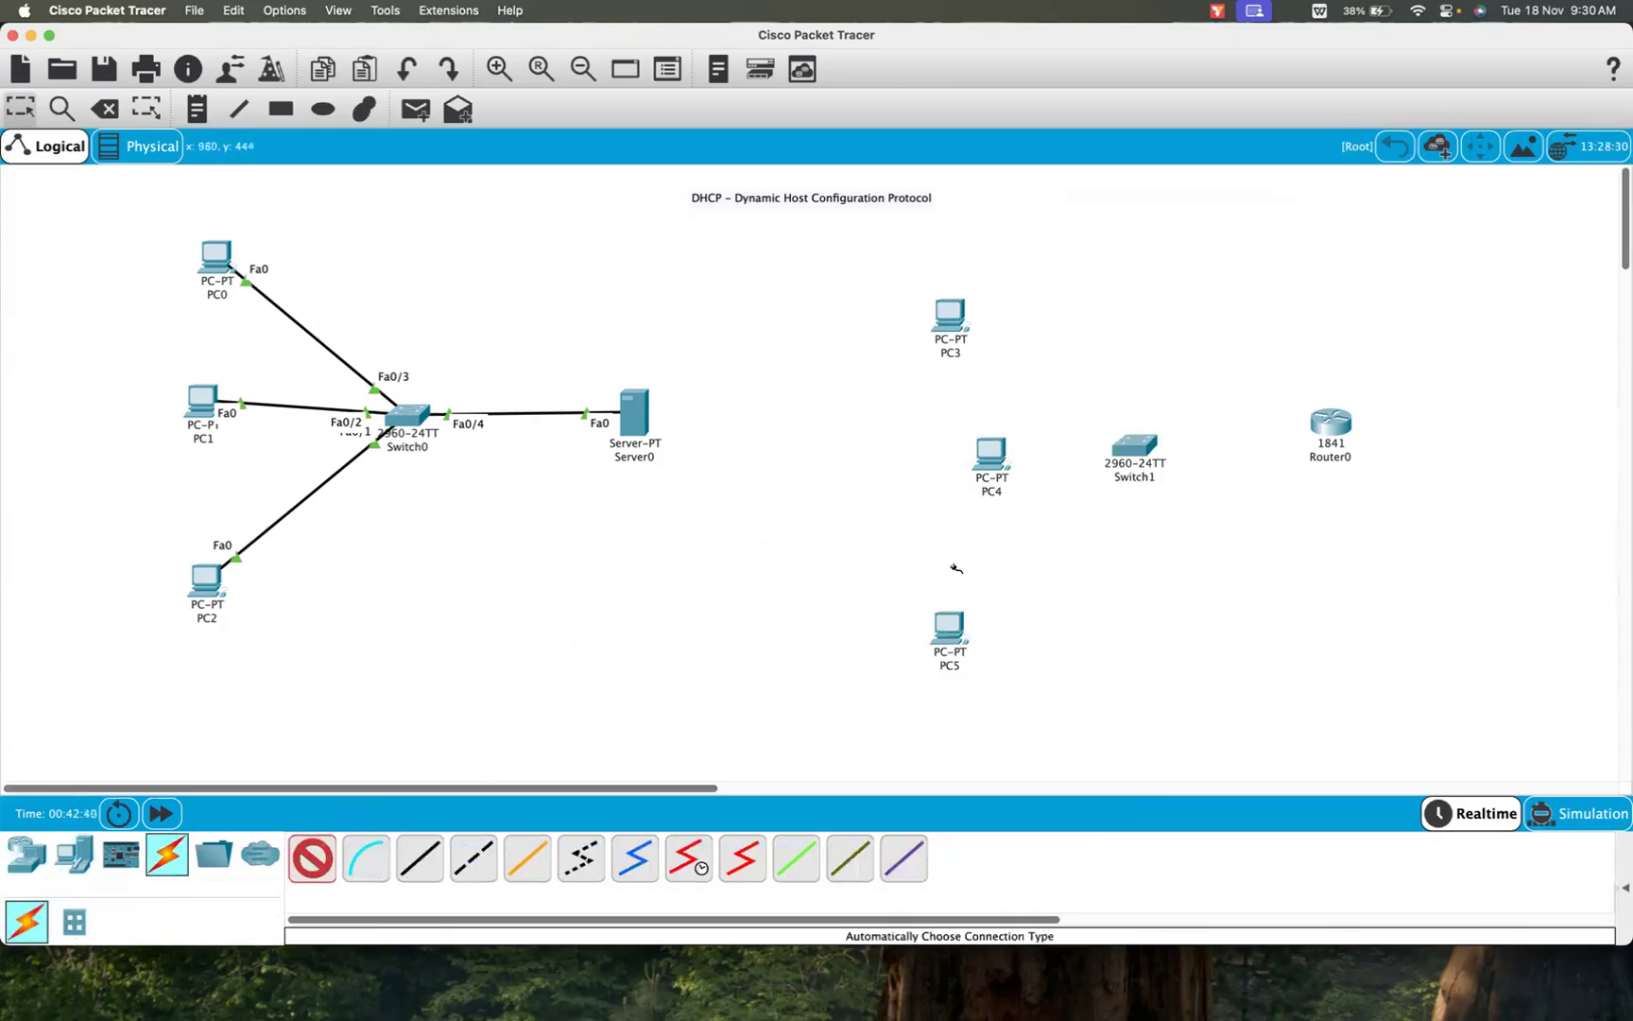
pyautogui.click(955, 628)
pyautogui.click(1140, 451)
pyautogui.click(993, 451)
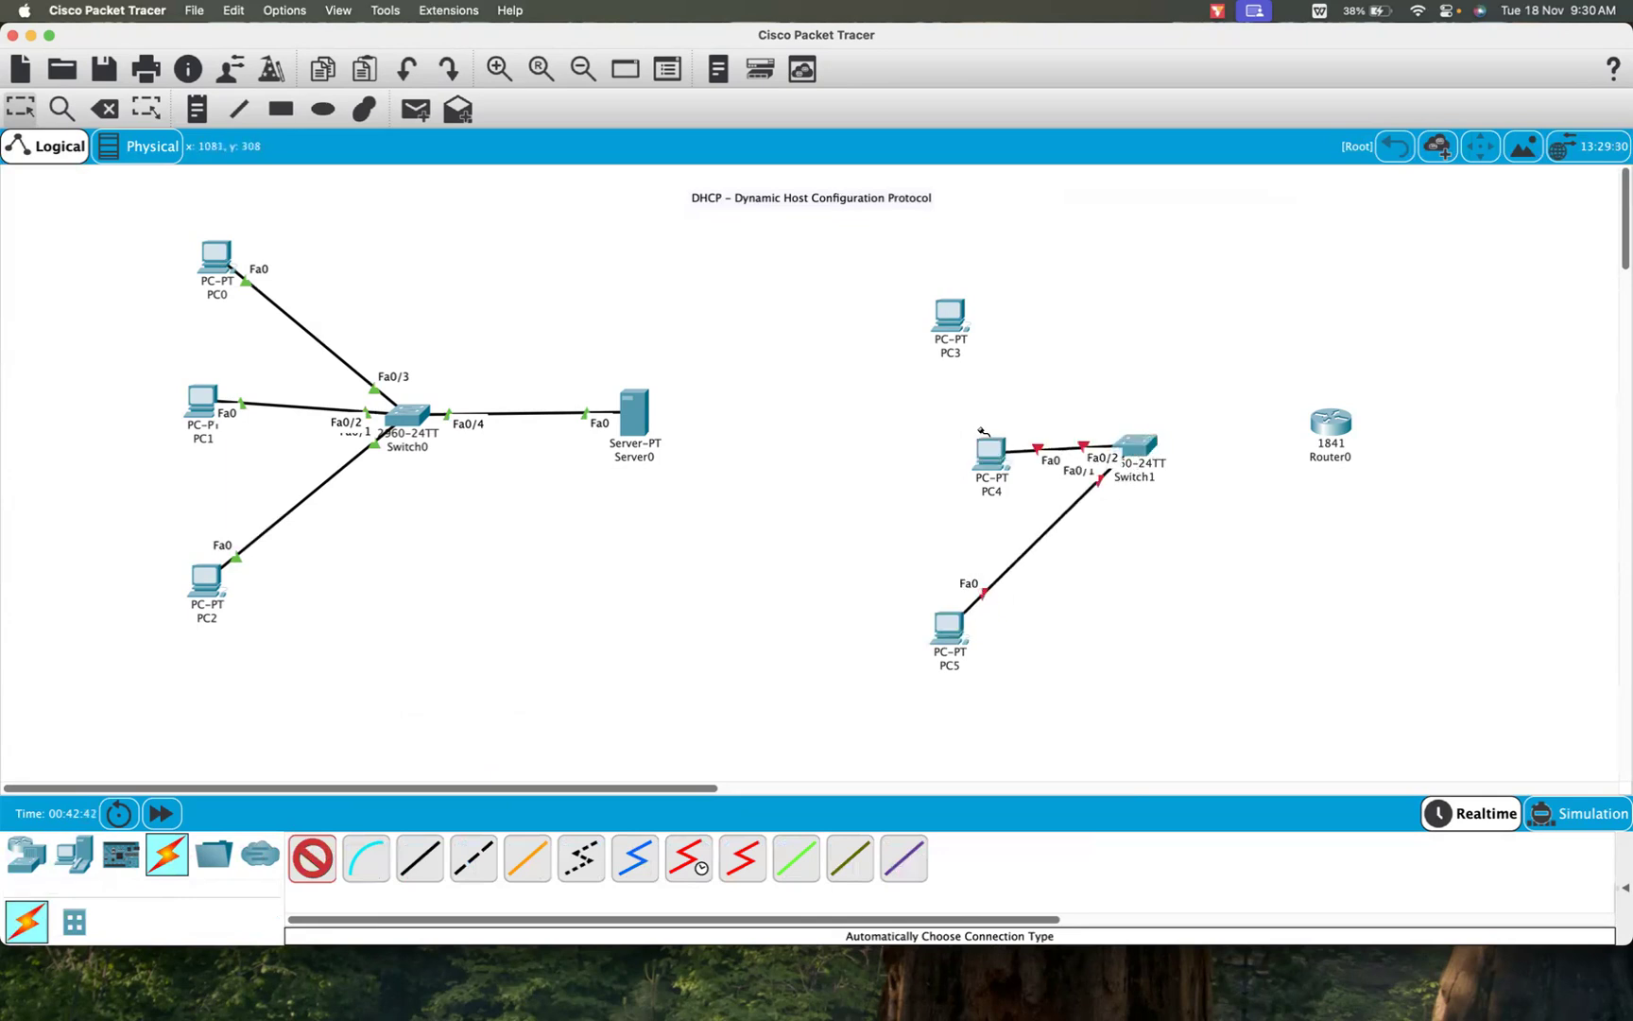
pyautogui.press('Escape')
# Step: Connect PC3 to Switch1 and Switch1 to Router0 using the automatic connection type
pyautogui.click(312, 857)
pyautogui.click(950, 314)
pyautogui.click(1134, 444)
pyautogui.click(1134, 444)
pyautogui.click(1331, 422)
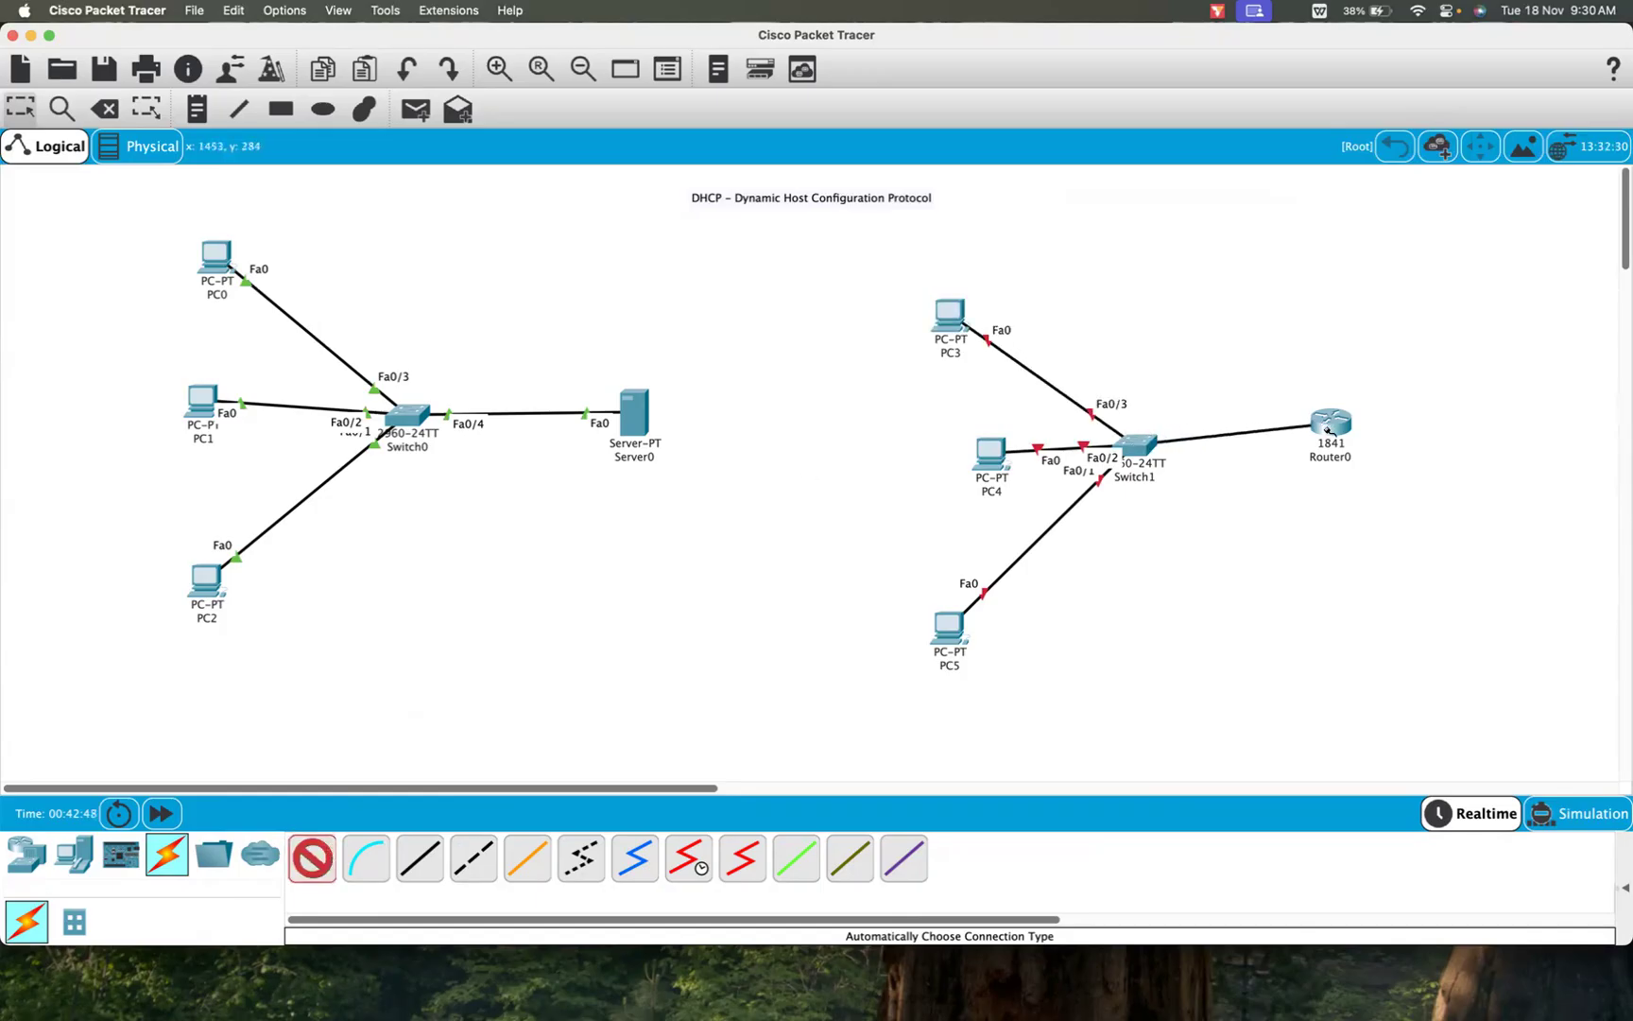
# Step: Move PC3, PC4 and PC5 farther left of Switch1 and shift Router0 slightly down and right
pyautogui.click(21, 107)
pyautogui.moveTo(923, 325); pyautogui.dragTo(847, 288)
pyautogui.moveTo(988, 458); pyautogui.dragTo(840, 444)
pyautogui.moveTo(951, 651); pyautogui.dragTo(828, 618)
pyautogui.moveTo(1354, 437); pyautogui.dragTo(1364, 457)
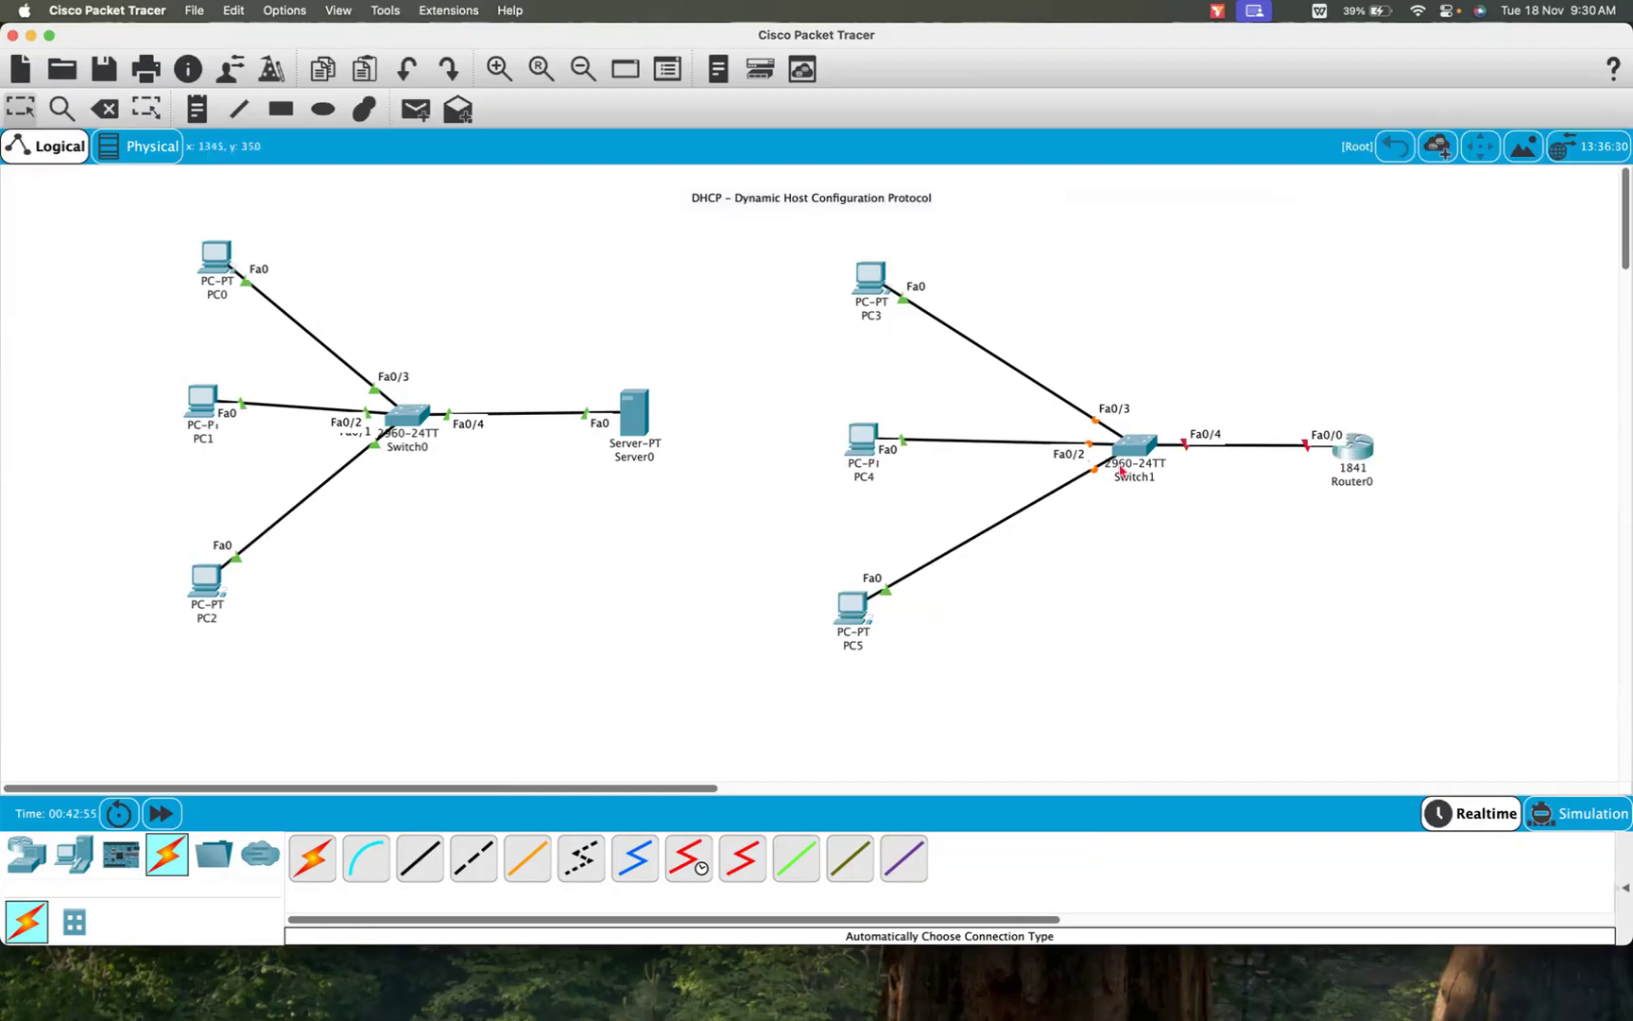
# Step: Start a text note below Router0 with the command lines "enable" and "conf t"
pyautogui.click(197, 109)
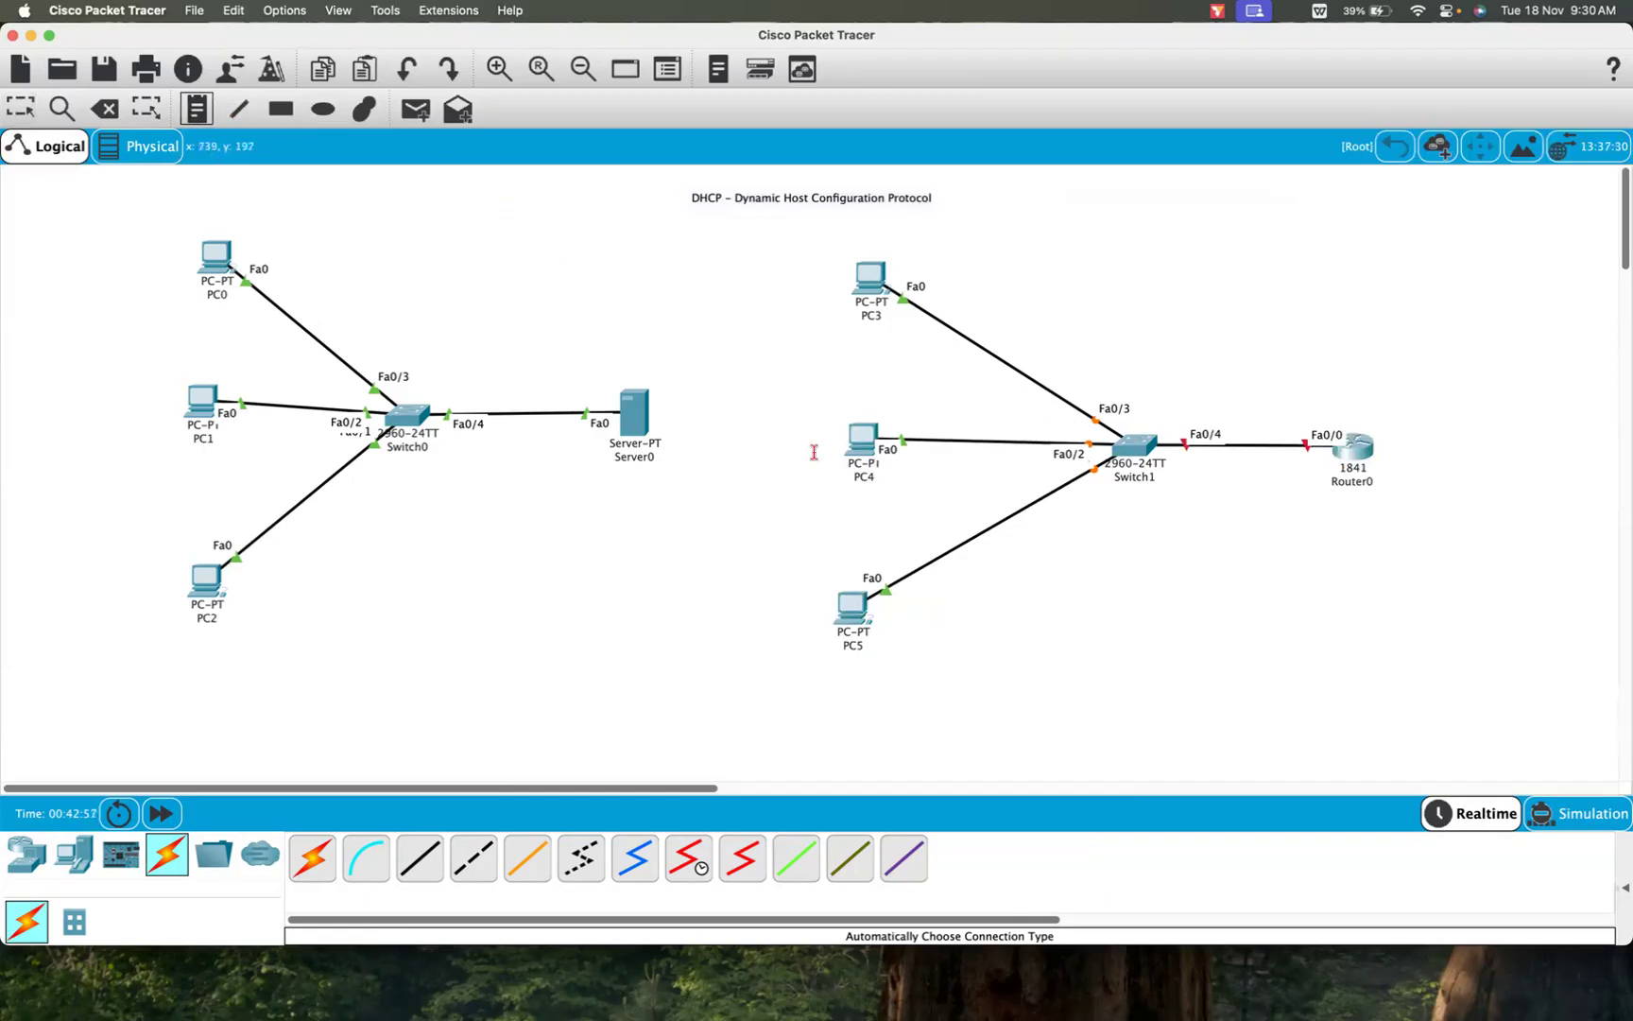
pyautogui.click(1265, 518)
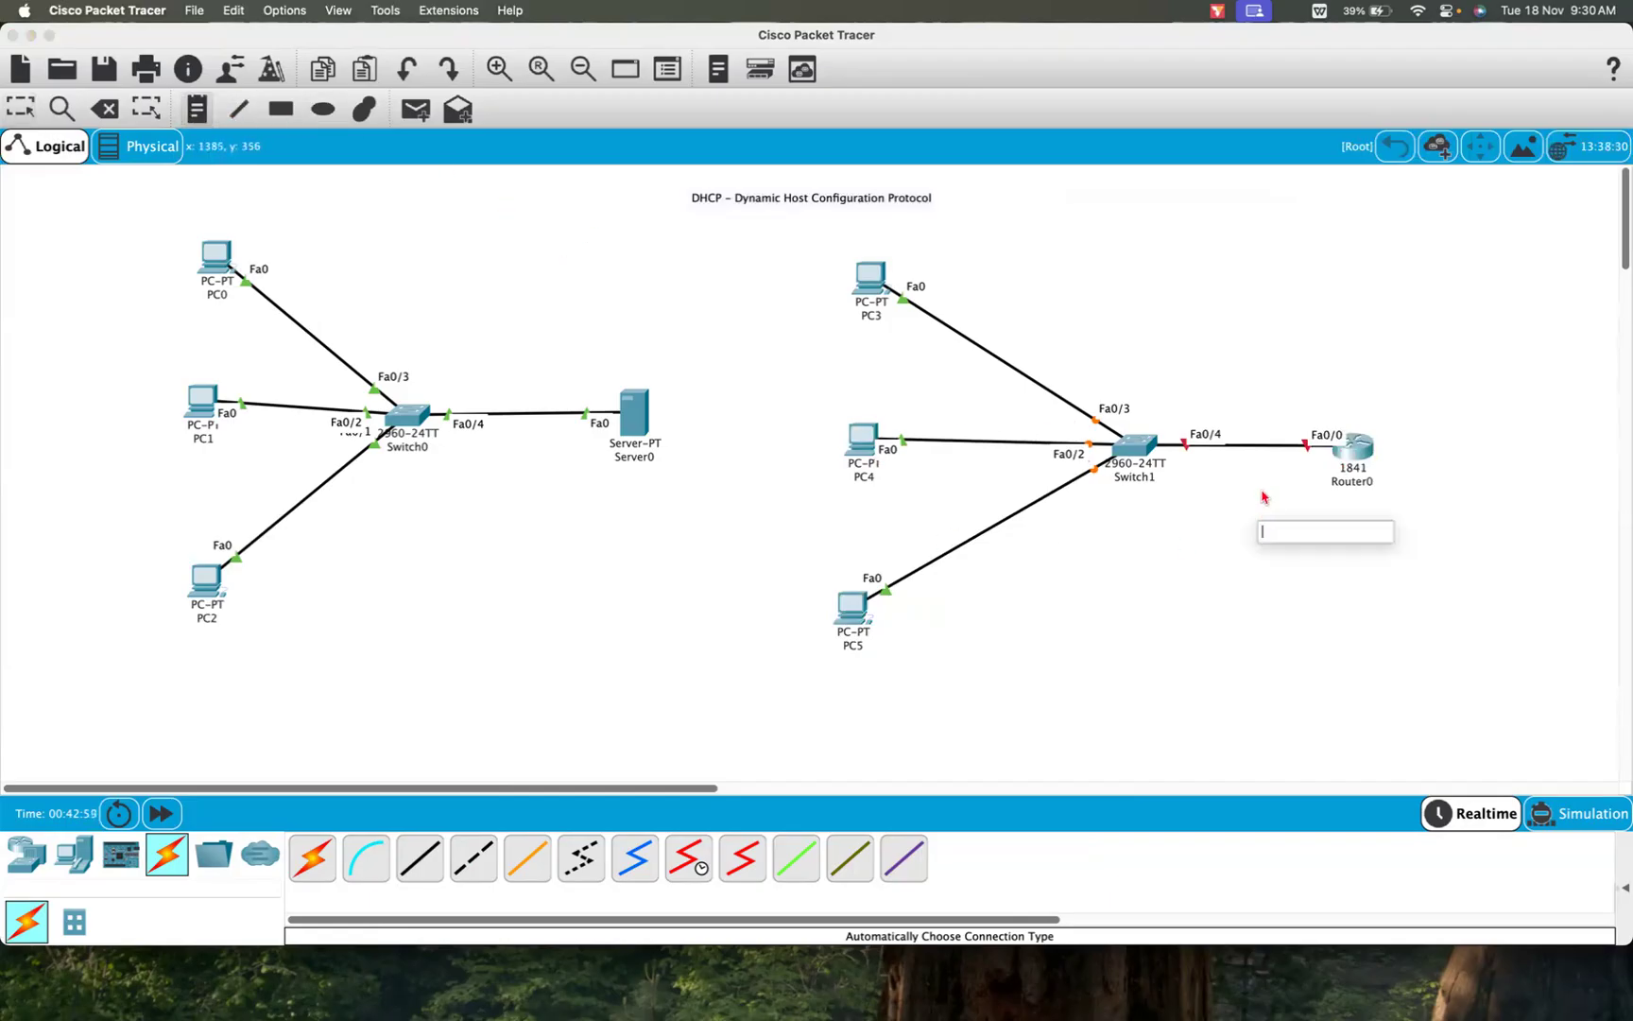
pyautogui.write('enable')
pyautogui.press('Return')
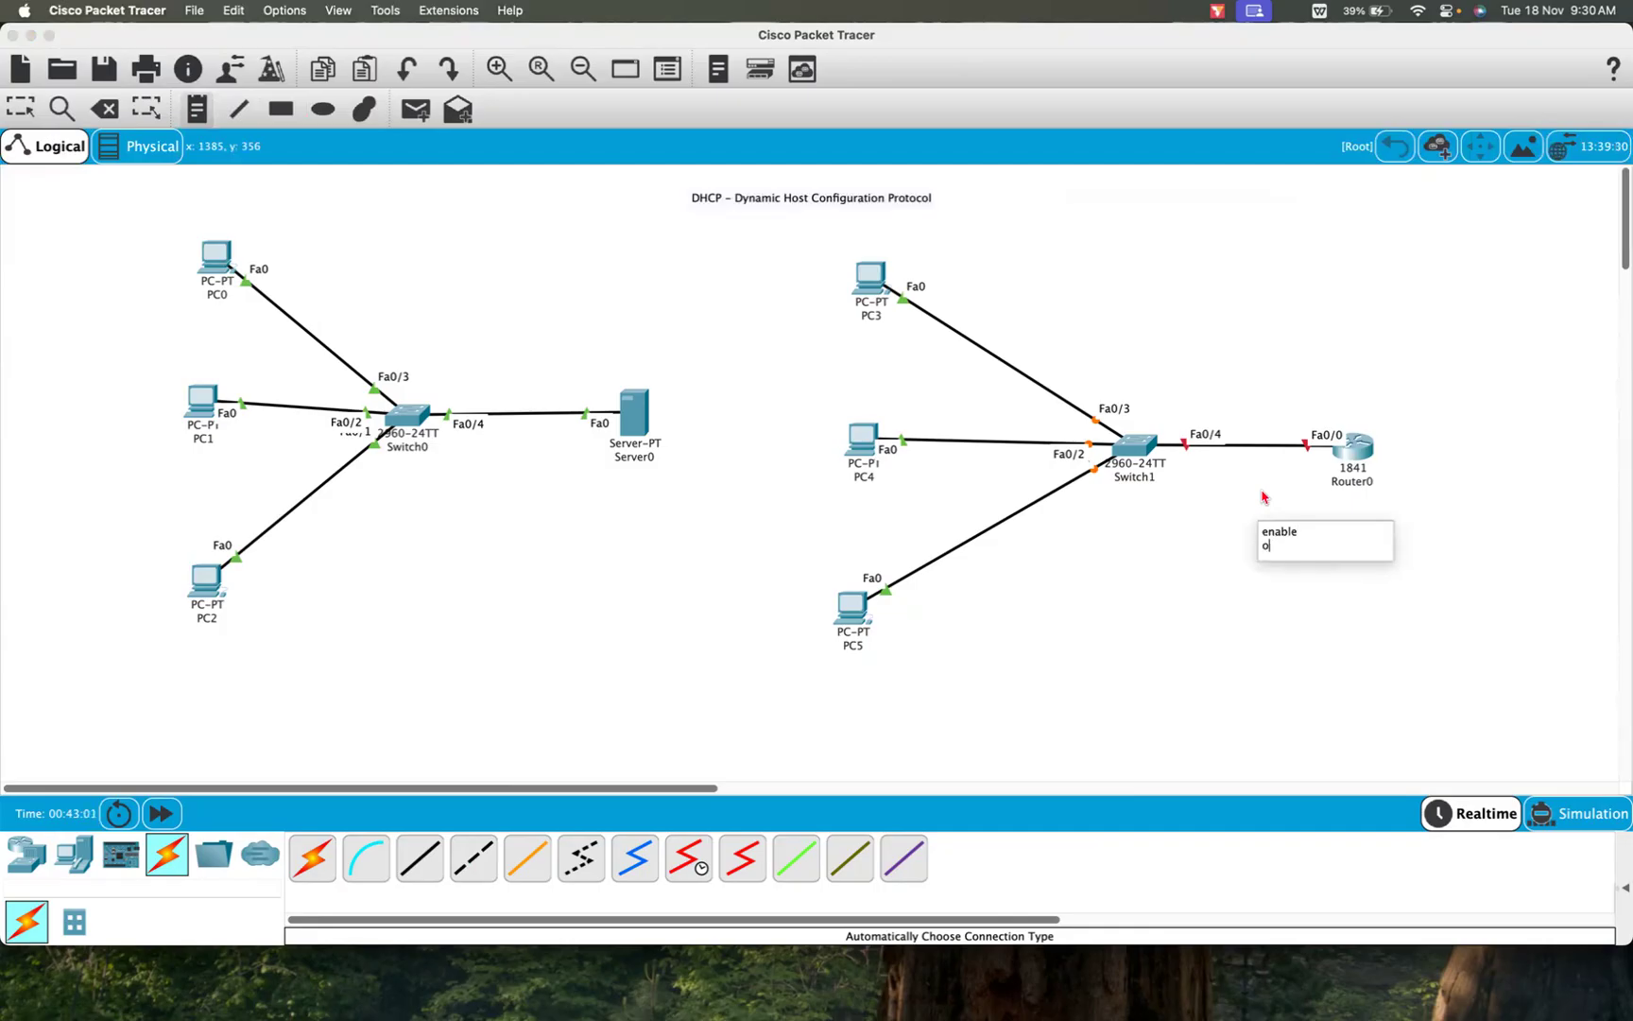
pyautogui.write('conf t')
pyautogui.press('Return')
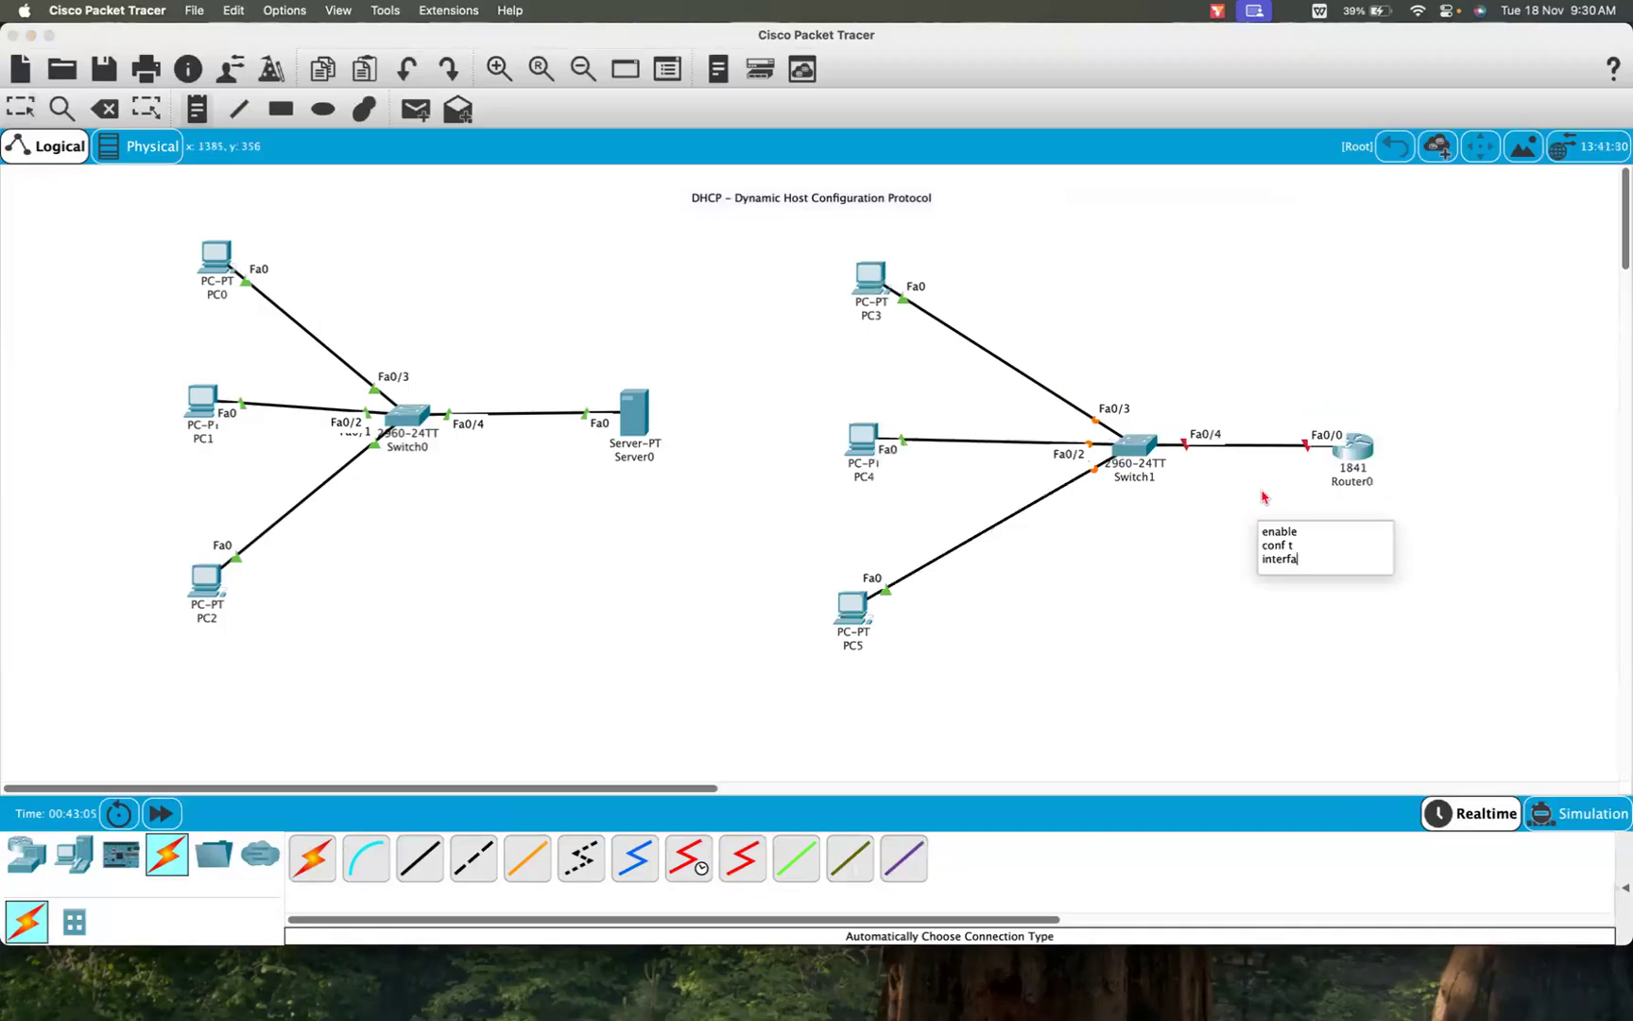
# Step: Add the interface lines to the note: "interface fa0/0", "ip address 10.0.0.1 255.0.0.0", "no shutdown" and "exit"
pyautogui.write('interface fa0/0')
pyautogui.press('Return')
pyautogui.write('ip address 10.0.0.1 255.0')
pyautogui.write('.0')
pyautogui.press('Return')
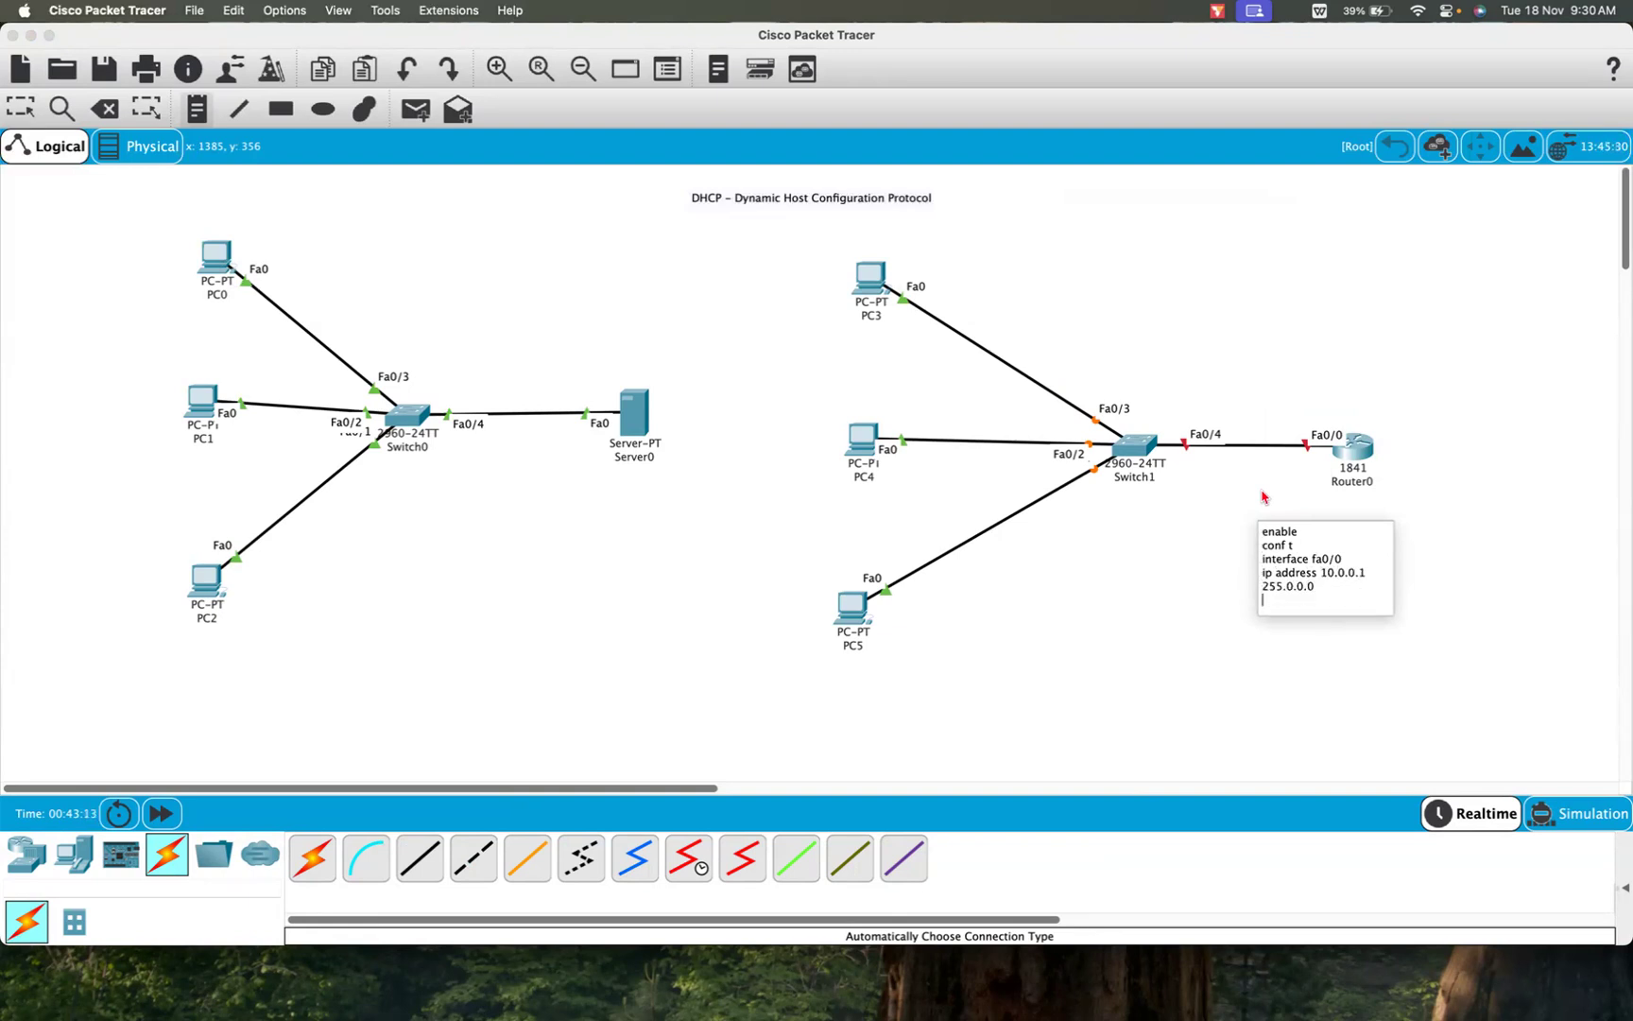
pyautogui.write('no shutdown')
pyautogui.press('Return')
pyautogui.write('exit')
pyautogui.press('Return')
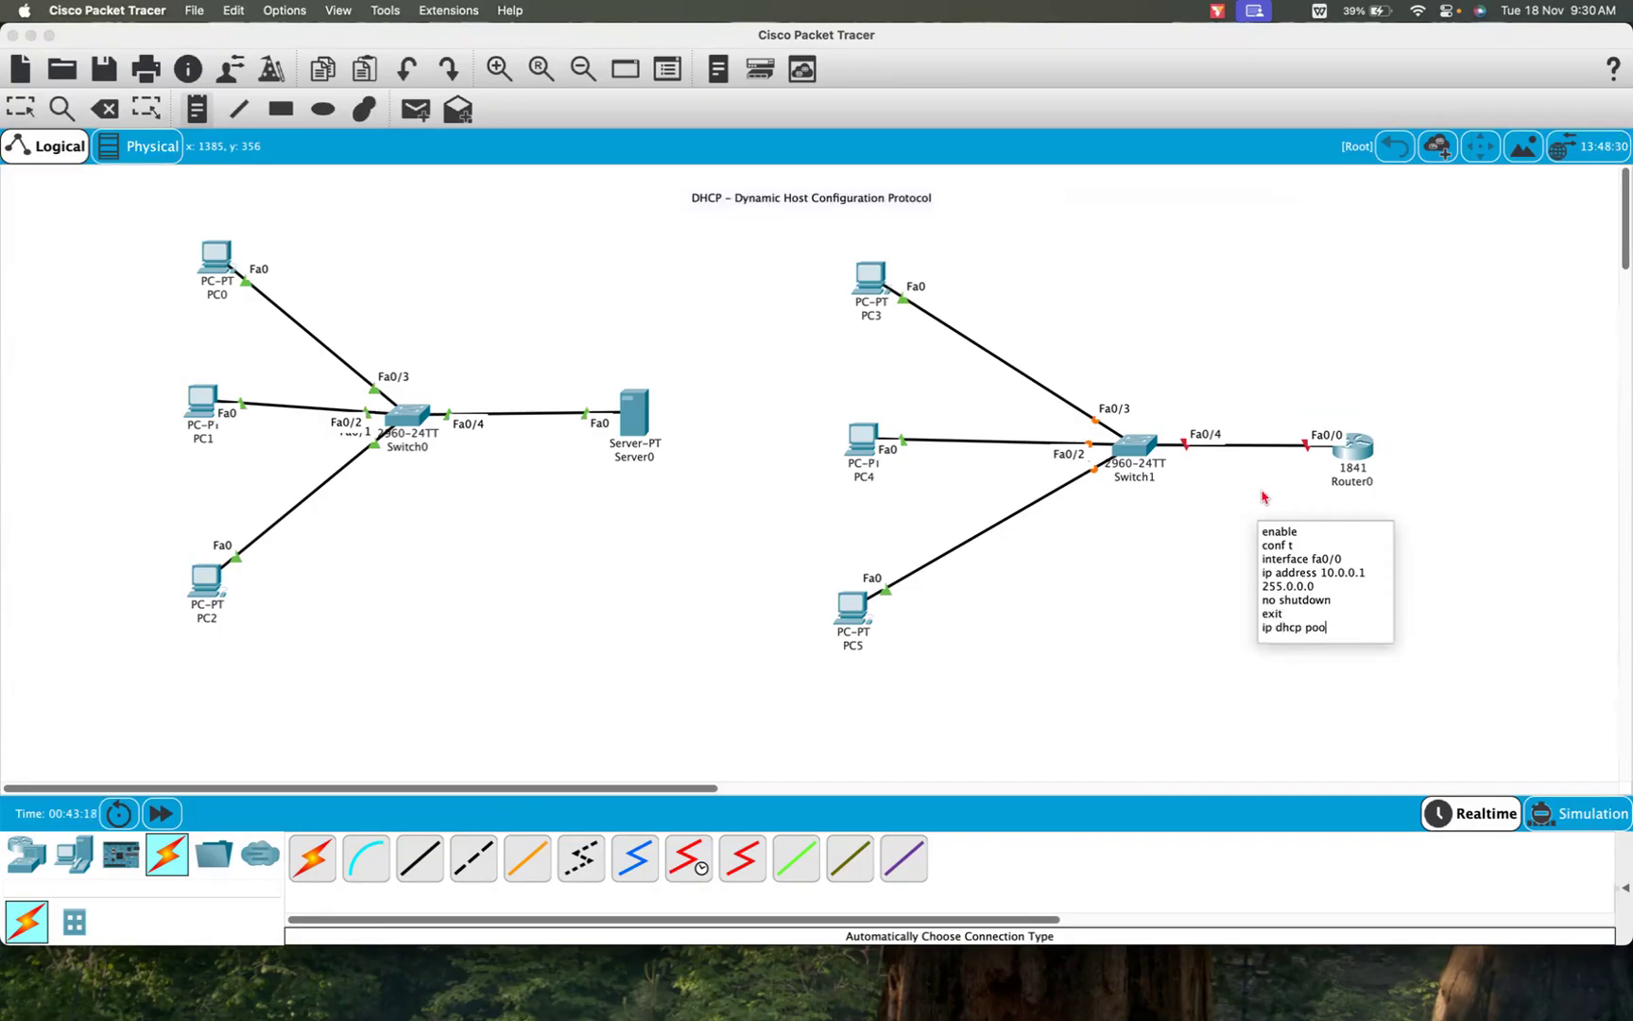
# Step: Add the line "ip dhcp pool RHINOS" to the note
pyautogui.write('ip dhcp pool VROUT')
pyautogui.press('BackSpace')
pyautogui.press('BackSpace')
pyautogui.press('BackSpace')
pyautogui.press('BackSpace')
pyautogui.write('RE')
pyautogui.press('BackSpace')
pyautogui.press('BackSpace')
pyautogui.press('BackSpace')
pyautogui.write('RHINOS')
pyautogui.press('Return')
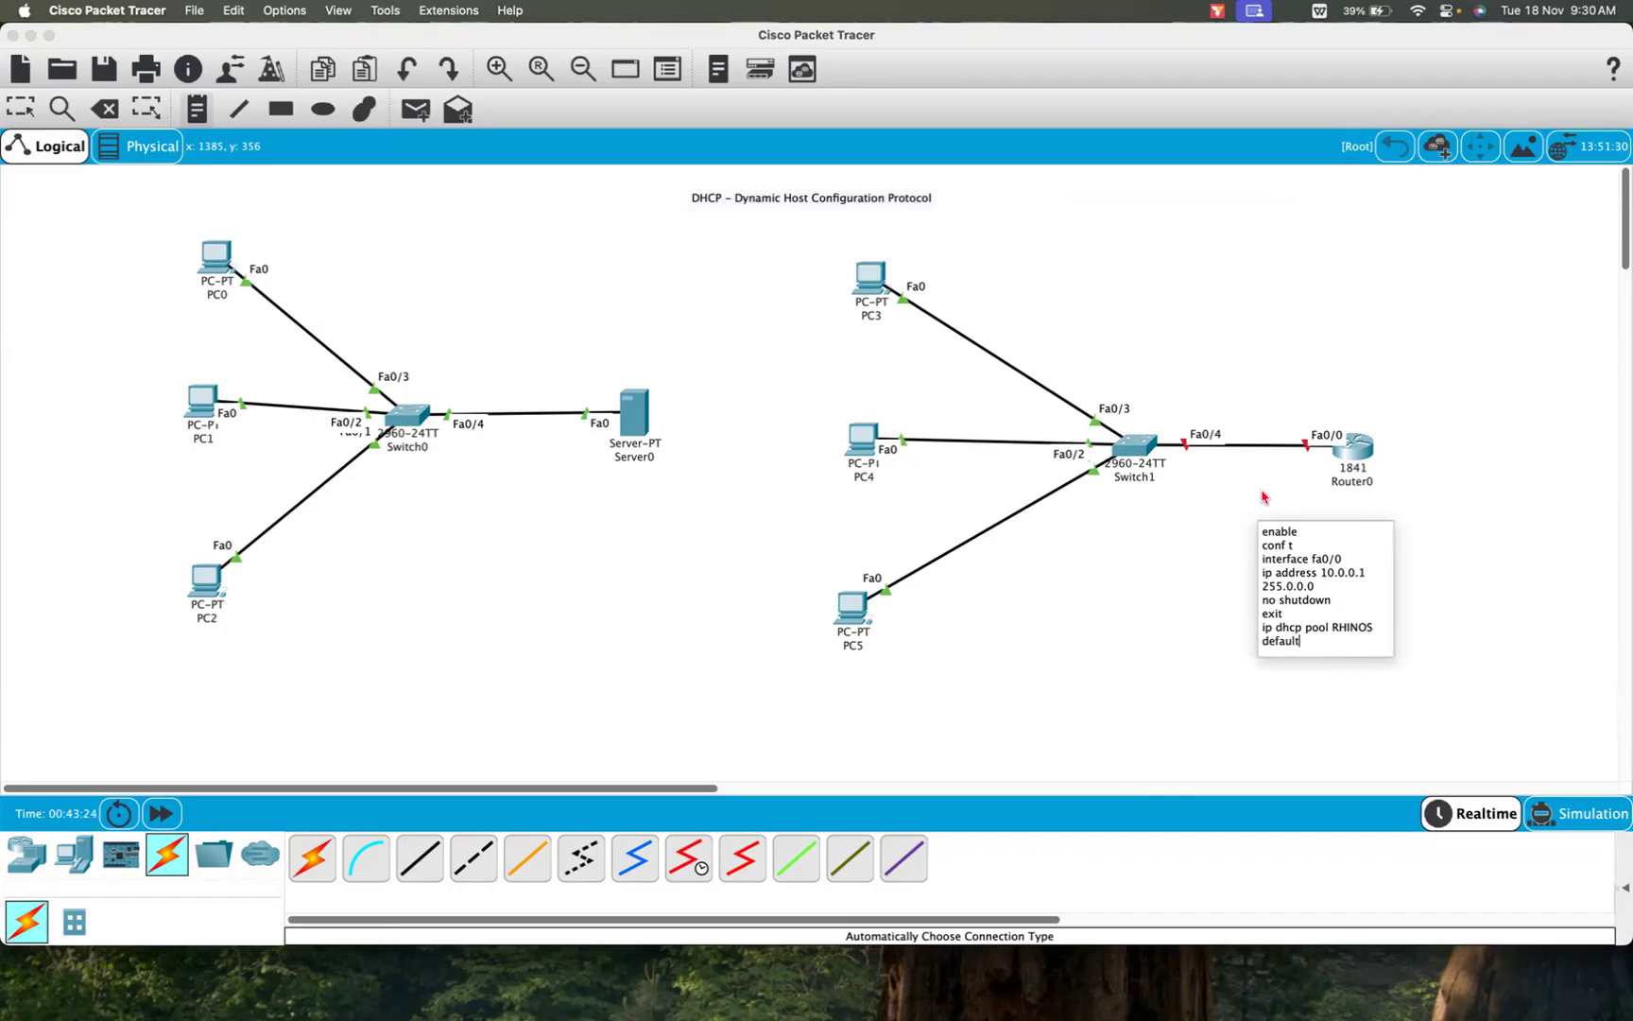
# Step: Add the lines "default-router 10.0.0.1" and "dns-server 8.8.8.8" to the note
pyautogui.write('default-router 10.0.0.1')
pyautogui.press('Return')
pyautogui.write('dns-server 1')
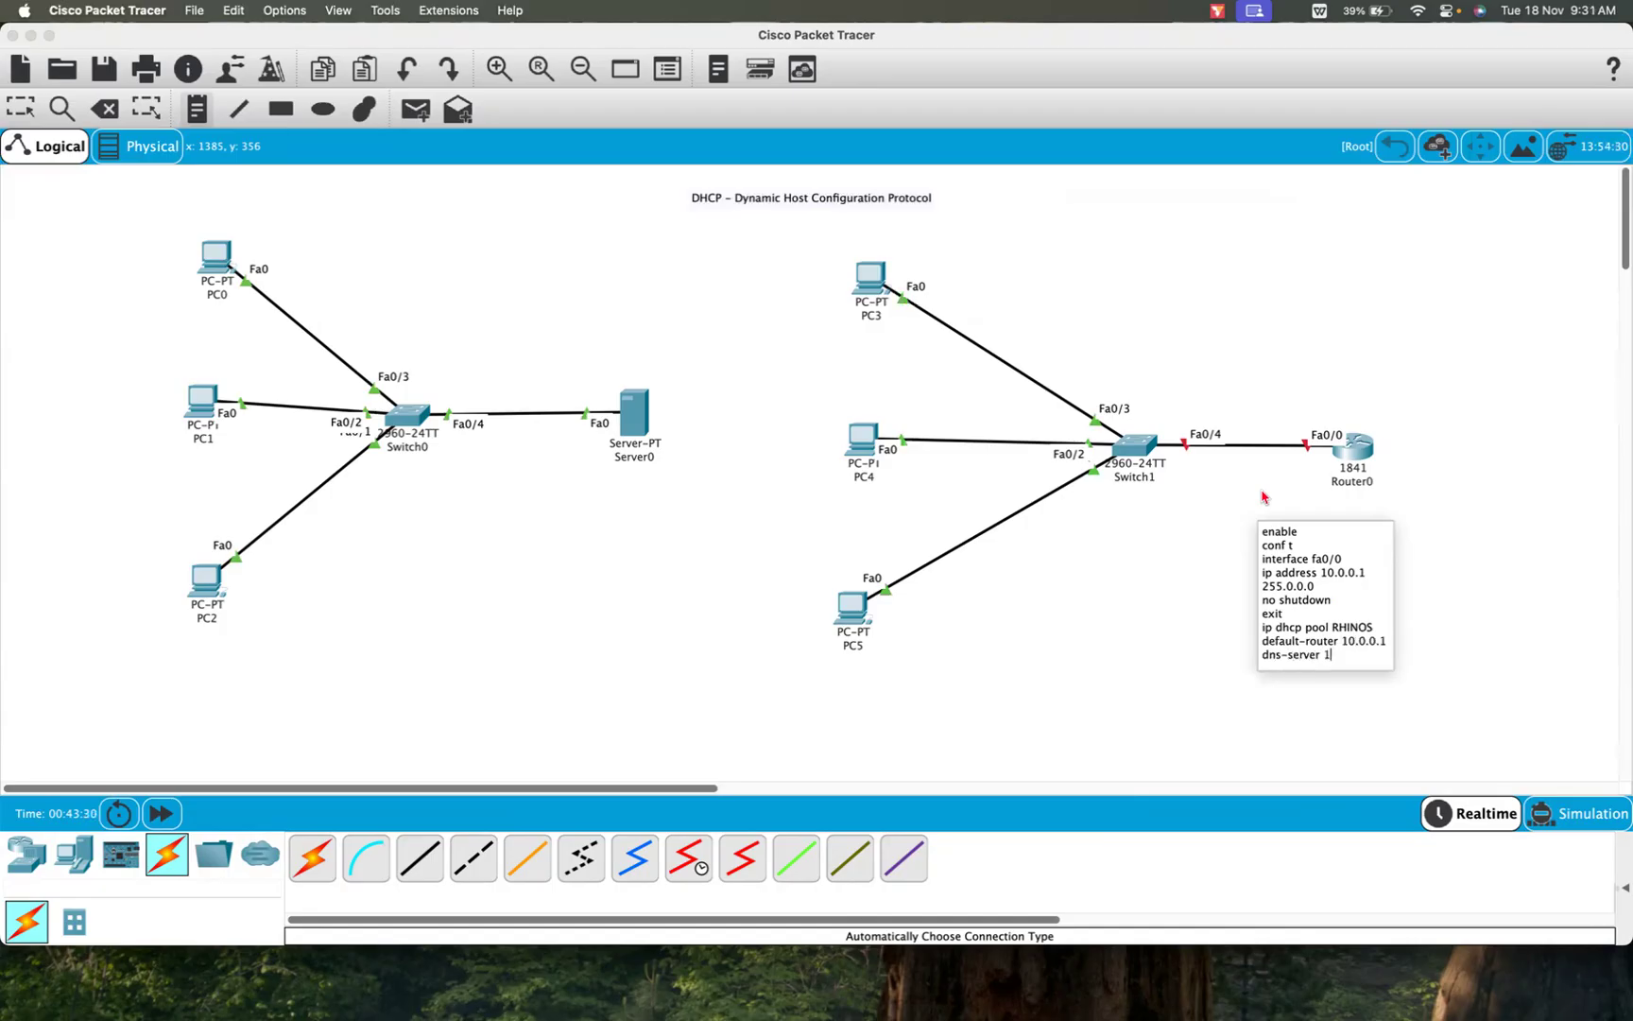
pyautogui.press('BackSpace')
pyautogui.write('8.8.8.8')
pyautogui.press('Return')
# Step: Add the line "network 10.0.0.0 255.0.0.0" to the note and finish placing notes
pyautogui.write('network 10.0.')
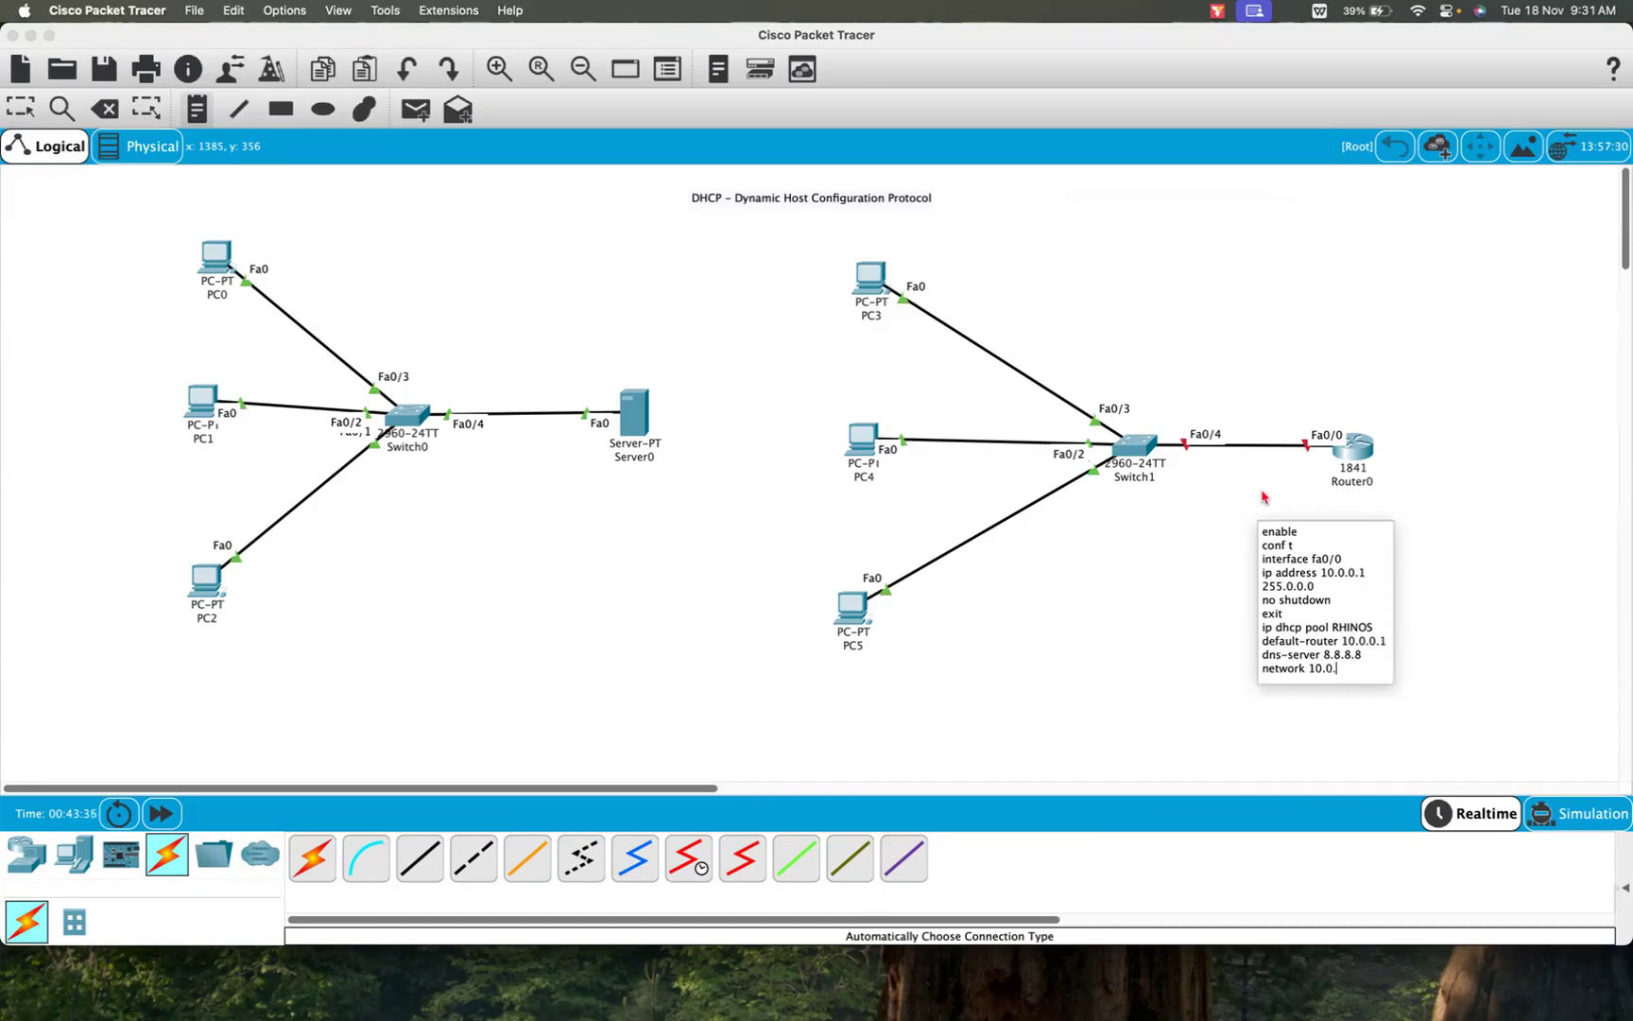
pyautogui.write('0.0 2656')
pyautogui.write('.0')
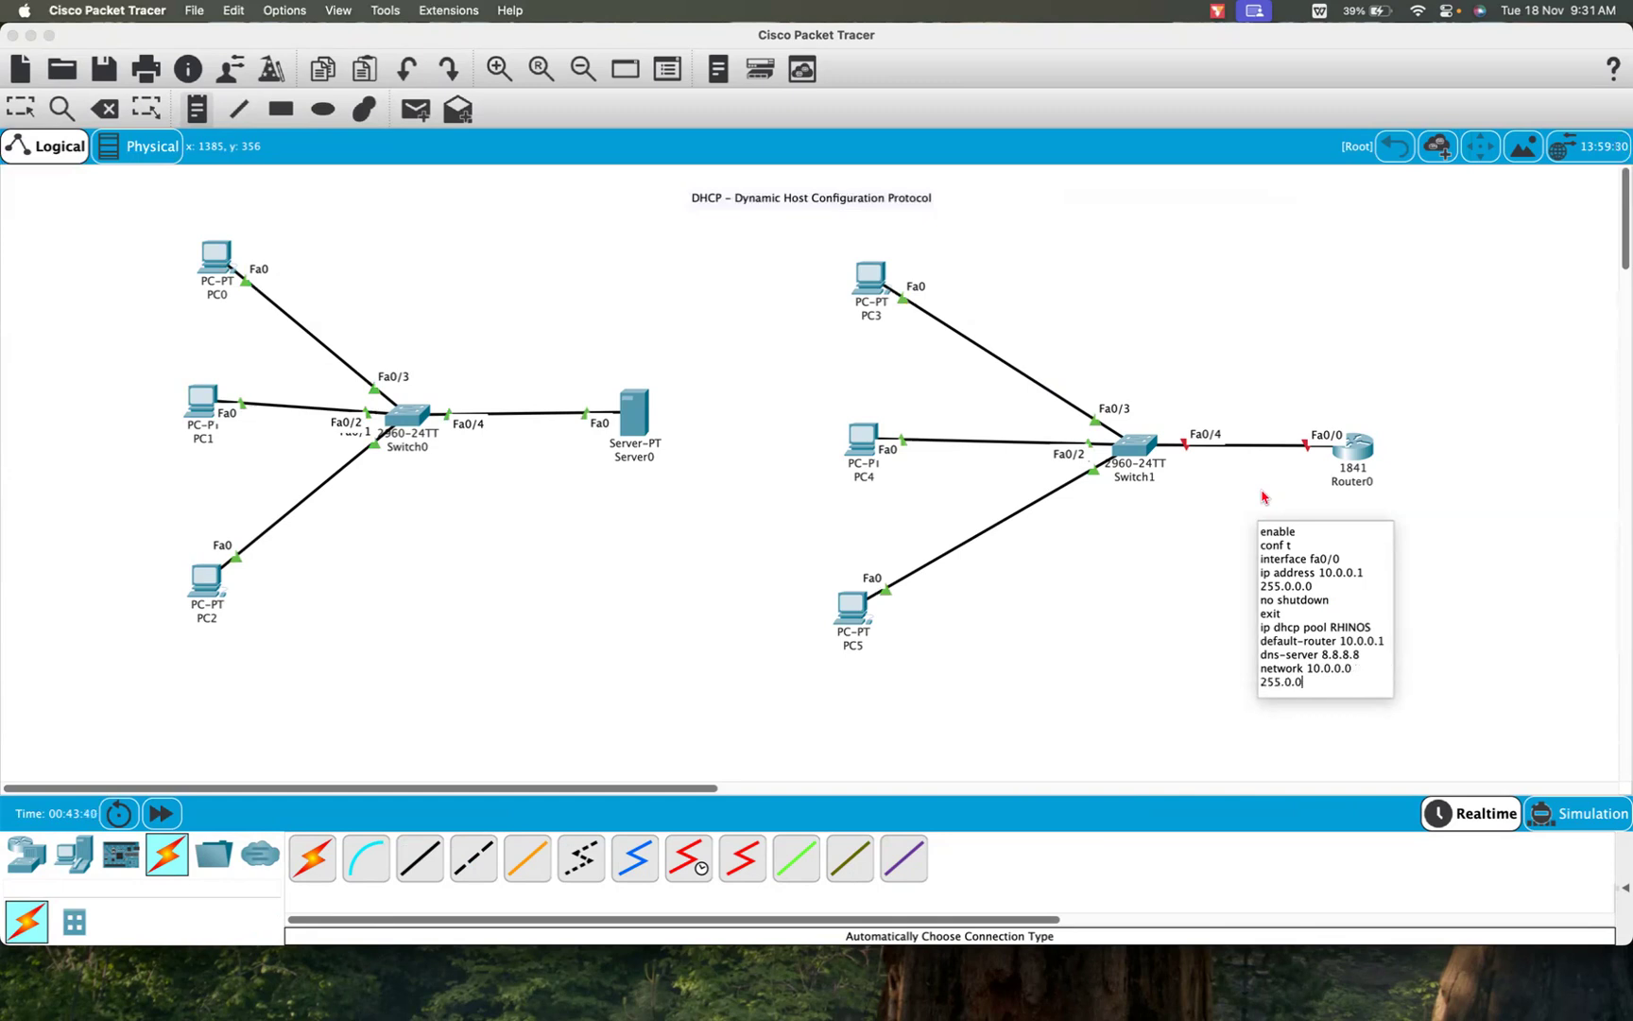
pyautogui.press('Return')
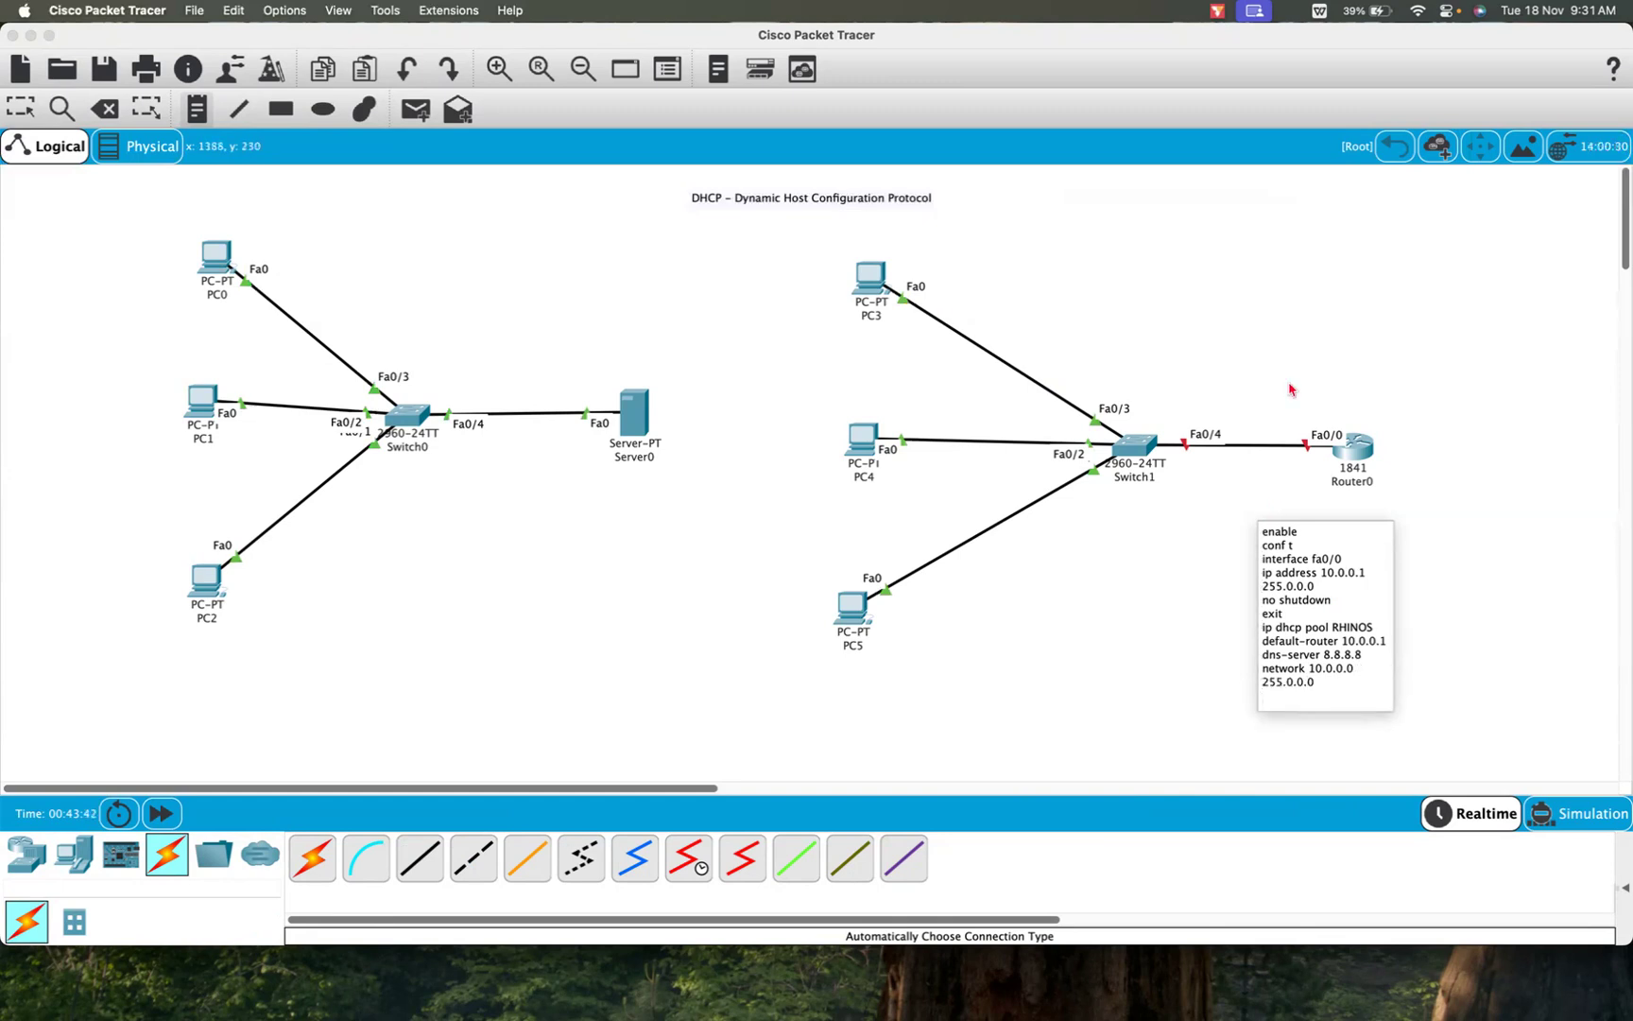
pyautogui.click(1375, 459)
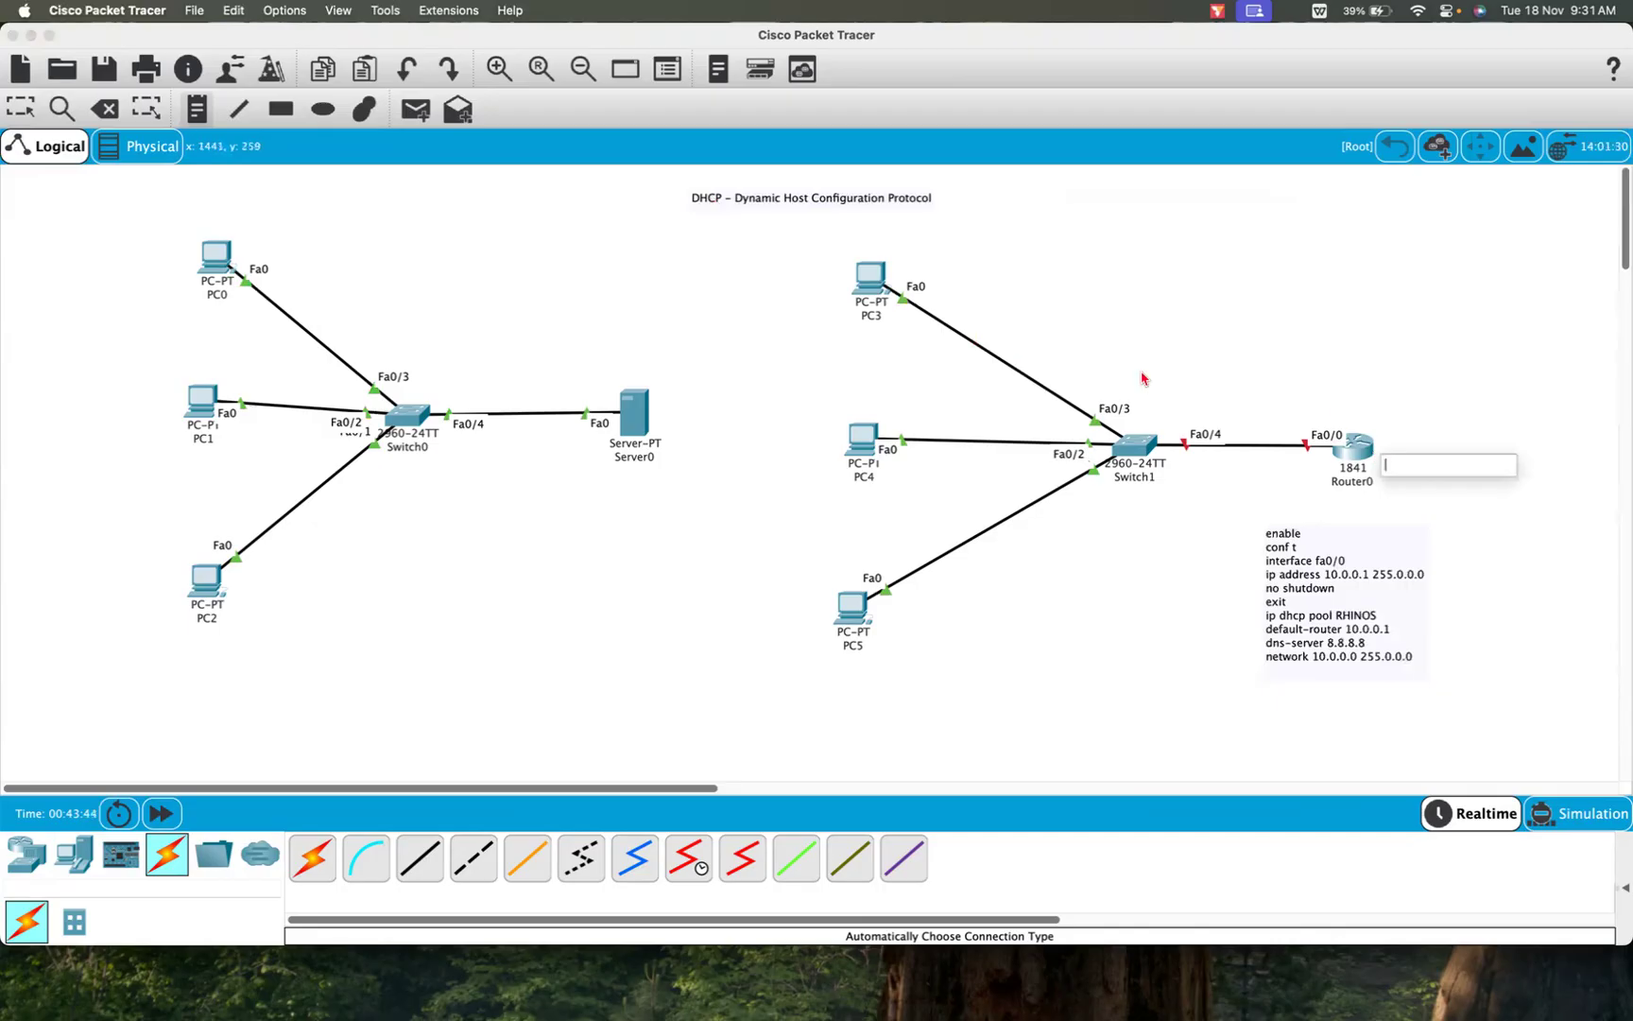
pyautogui.click(20, 107)
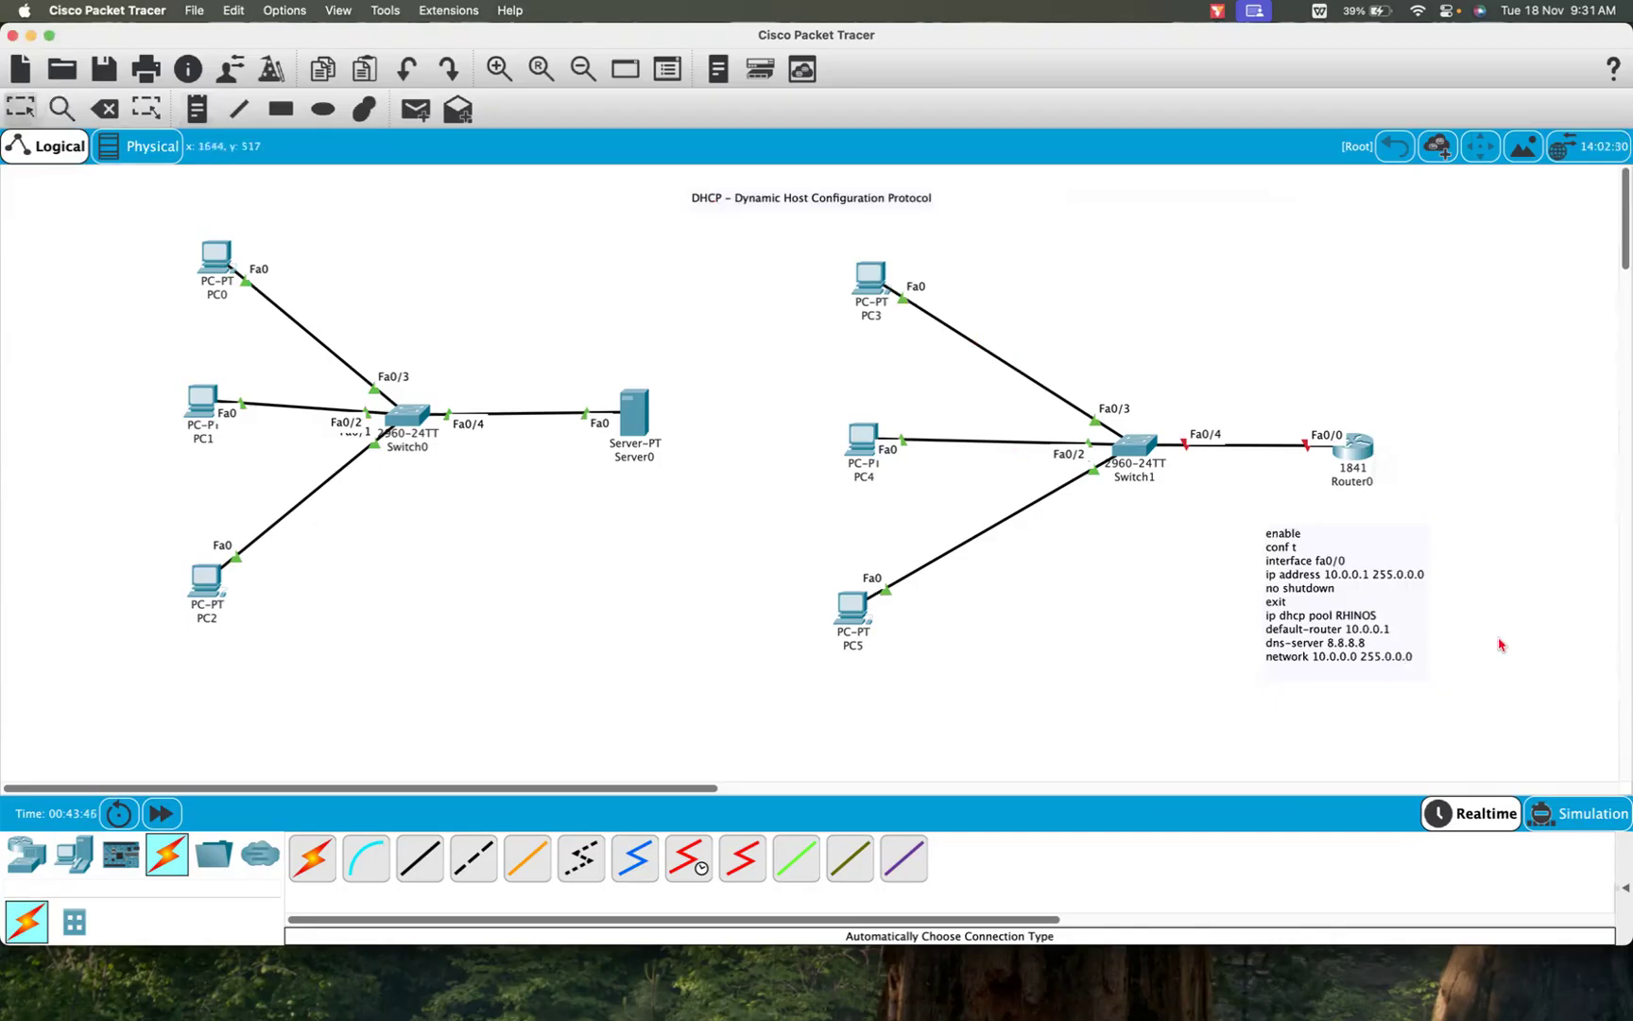
# Step: Open Router0's command line interface, placing and widening its window so the command note stays visible
pyautogui.click(1366, 448)
pyautogui.moveTo(976, 254); pyautogui.dragTo(498, 221)
pyautogui.click(360, 242)
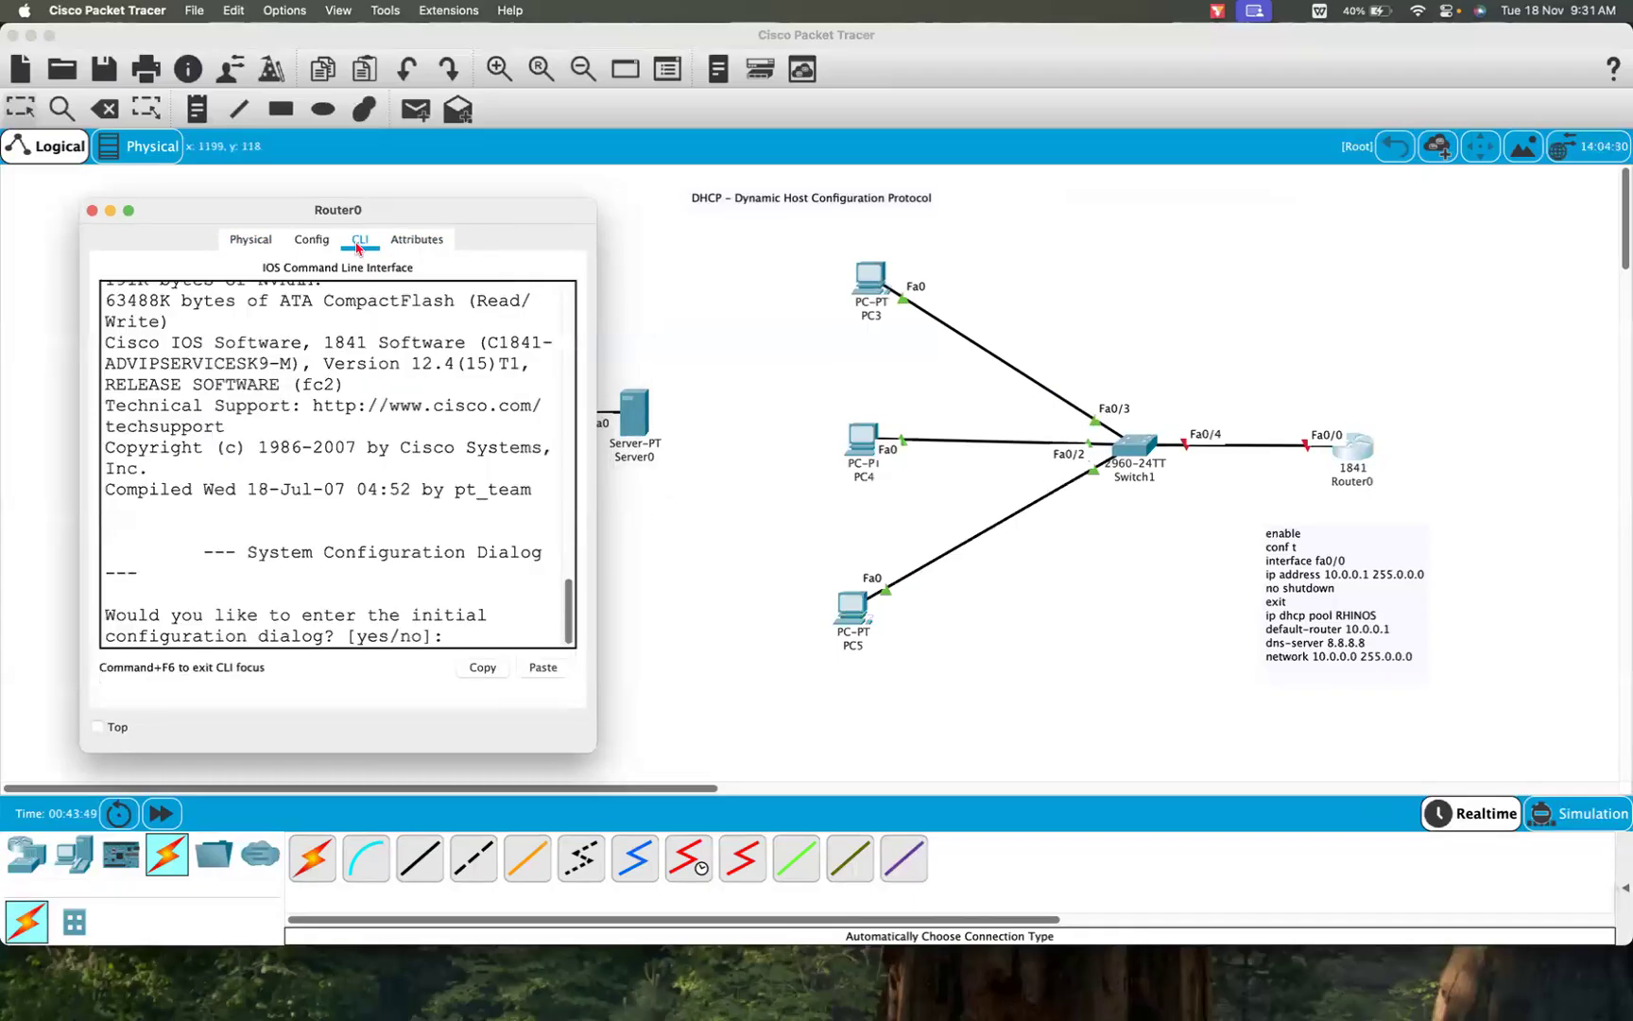
pyautogui.moveTo(597, 254); pyautogui.dragTo(834, 264)
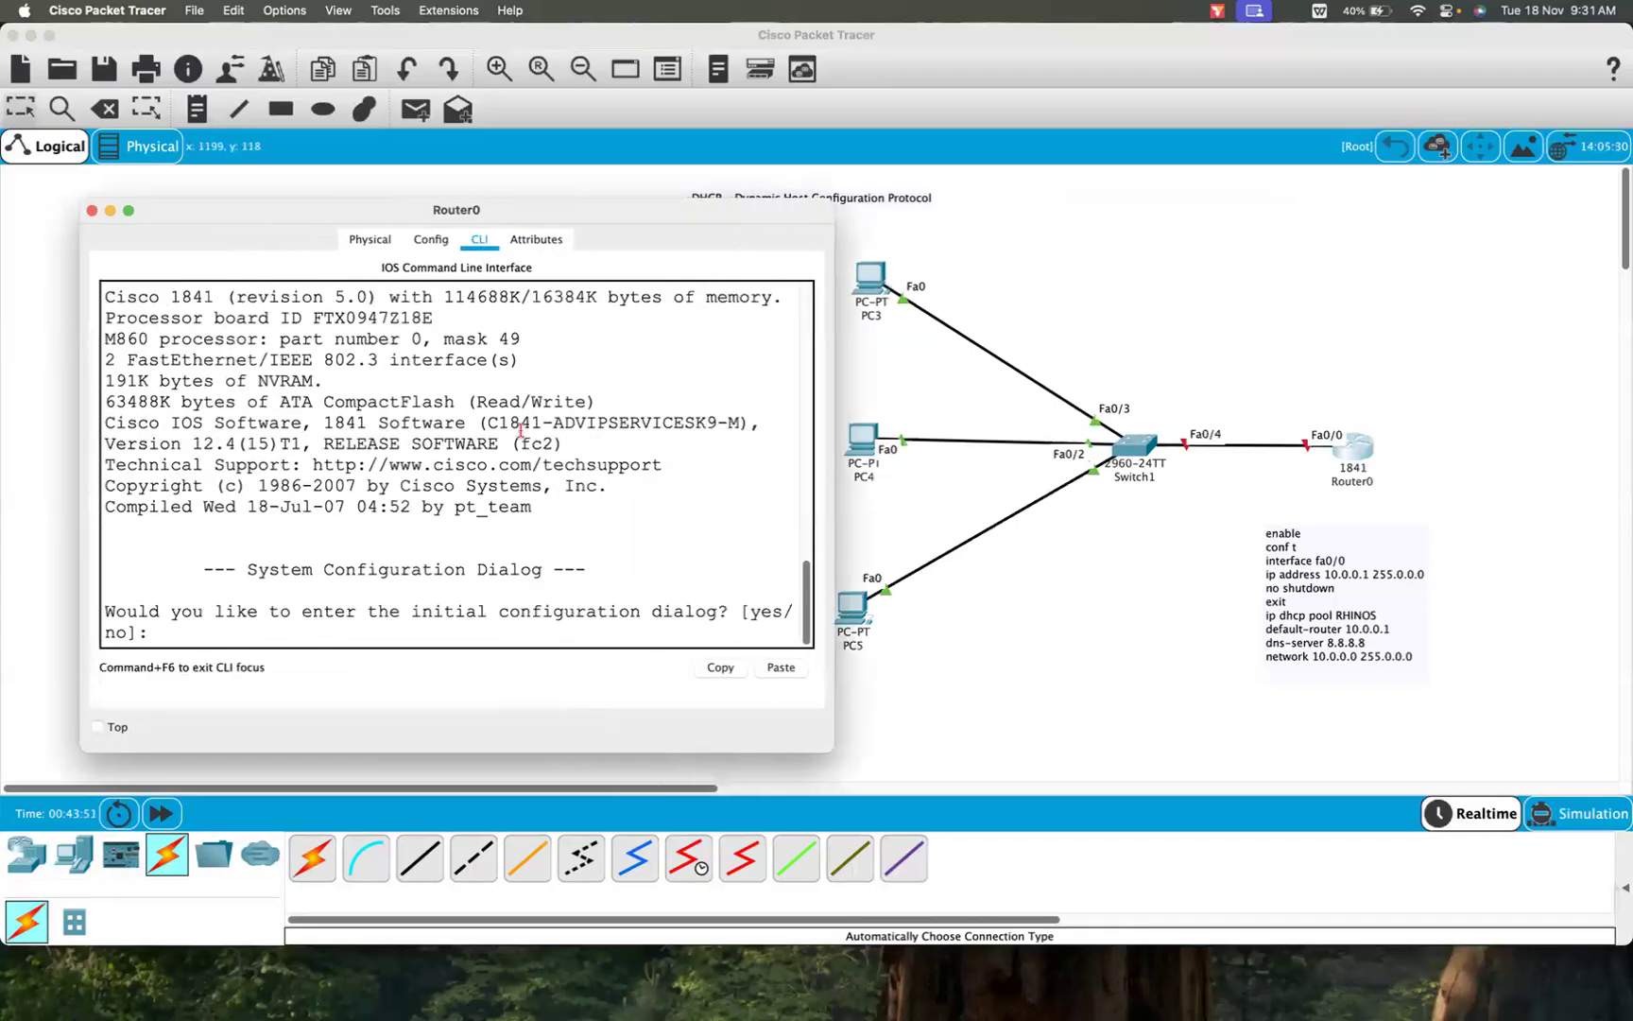
# Step: Decline Router0's initial configuration dialog and enter global configuration mode with "en" and "conf t"
pyautogui.write('no')
pyautogui.press('Return')
pyautogui.press('Return')
pyautogui.write('en')
pyautogui.press('Return')
pyautogui.write('conf t')
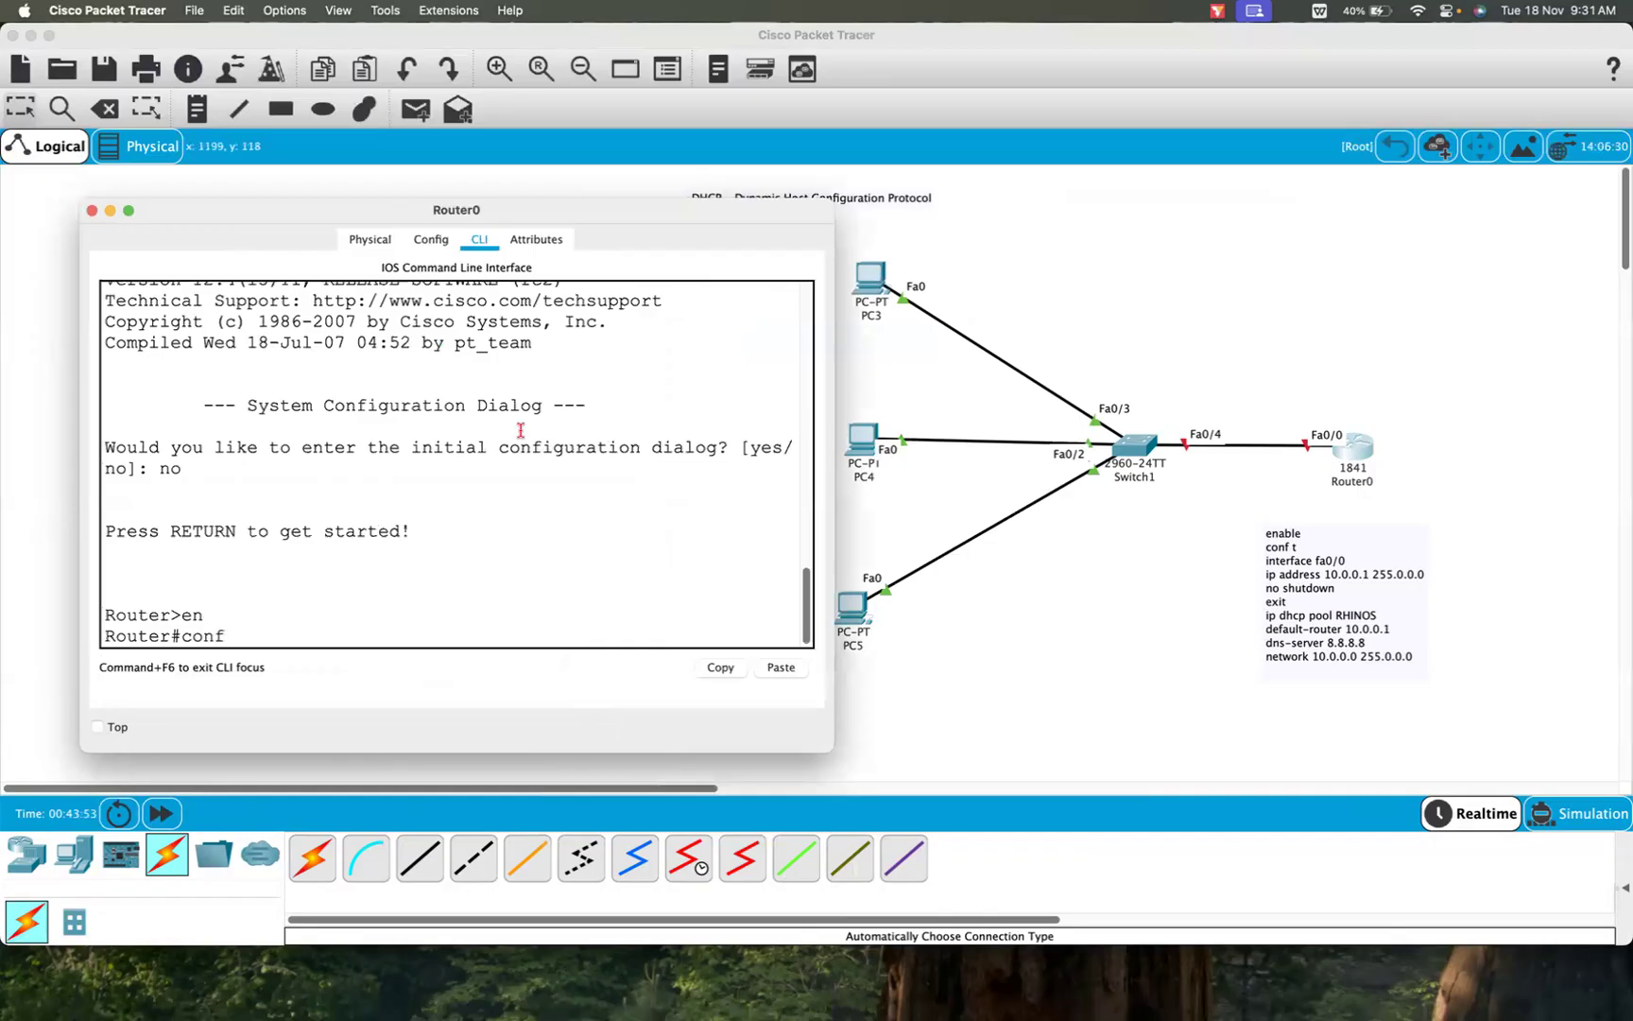
pyautogui.press('Return')
# Step: Select interface fa0/0 on Router0 and assign it the IP address 10.0.0.1 with mask 255.0.0.0
pyautogui.write('io')
pyautogui.write('nter')
pyautogui.press('Tab')
pyautogui.write('fa0/0')
pyautogui.press('Return')
pyautogui.write('ip ad')
pyautogui.press('Tab')
pyautogui.write('10.0.0.1 255.0.0')
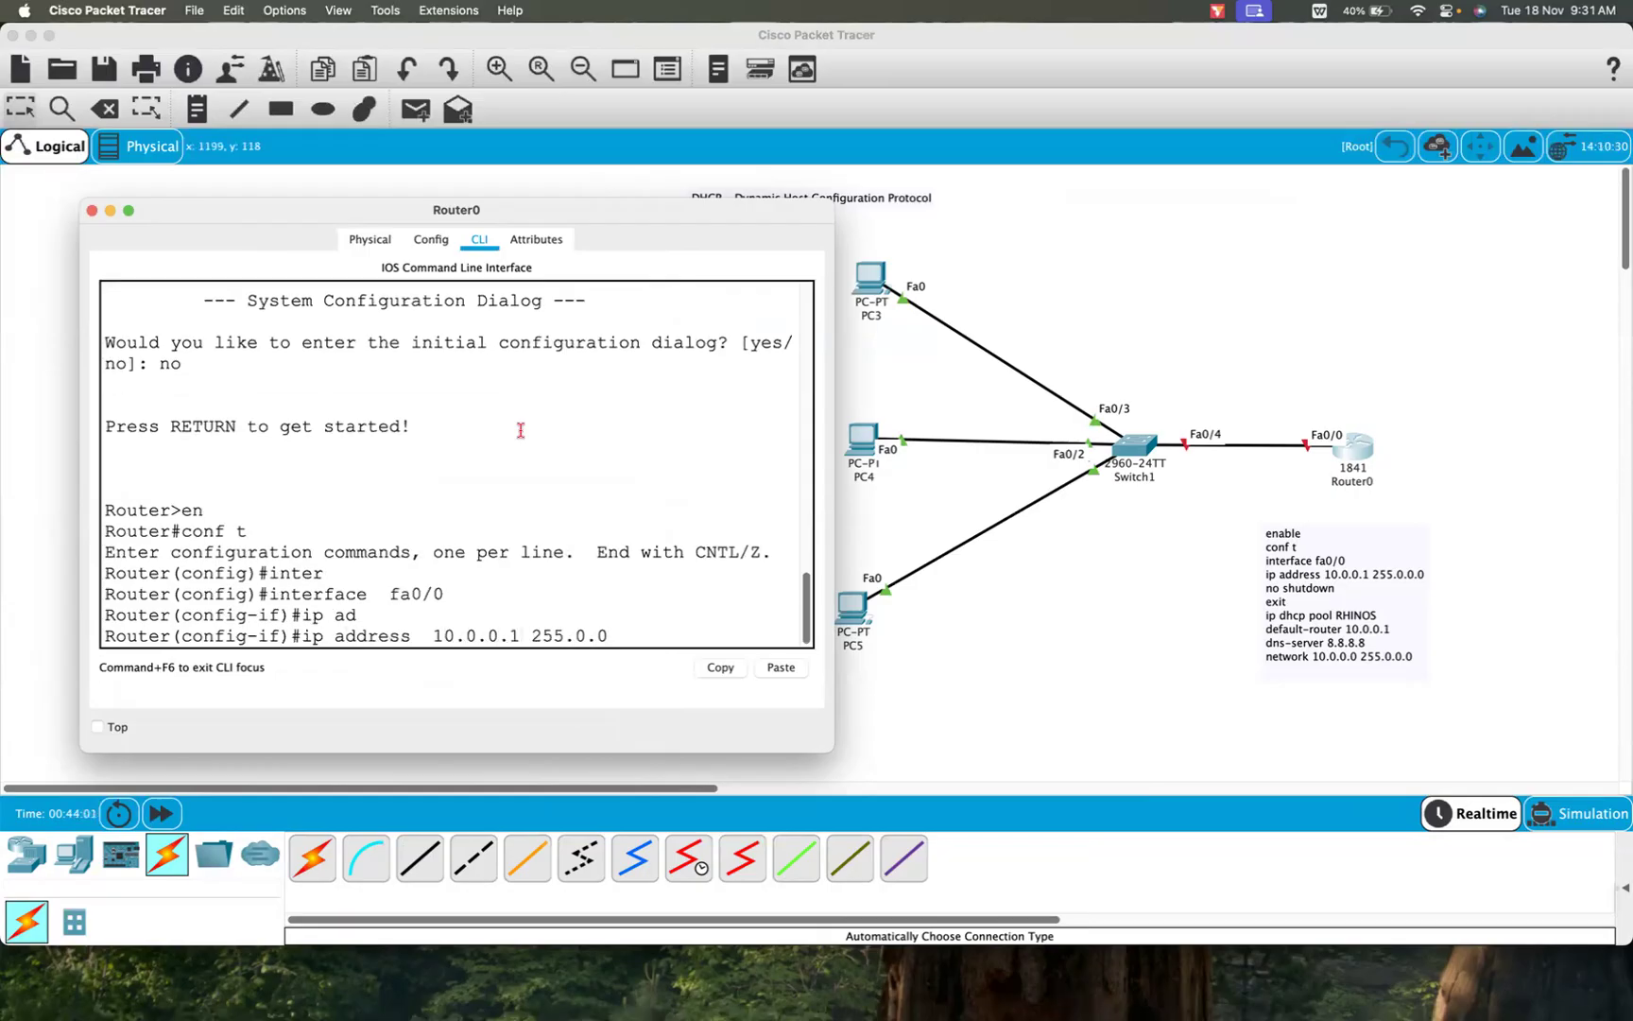
pyautogui.write('.0')
pyautogui.press('Return')
# Step: Enable interface fa0/0 with "no shutdown" and exit to global configuration mode
pyautogui.write('no shut')
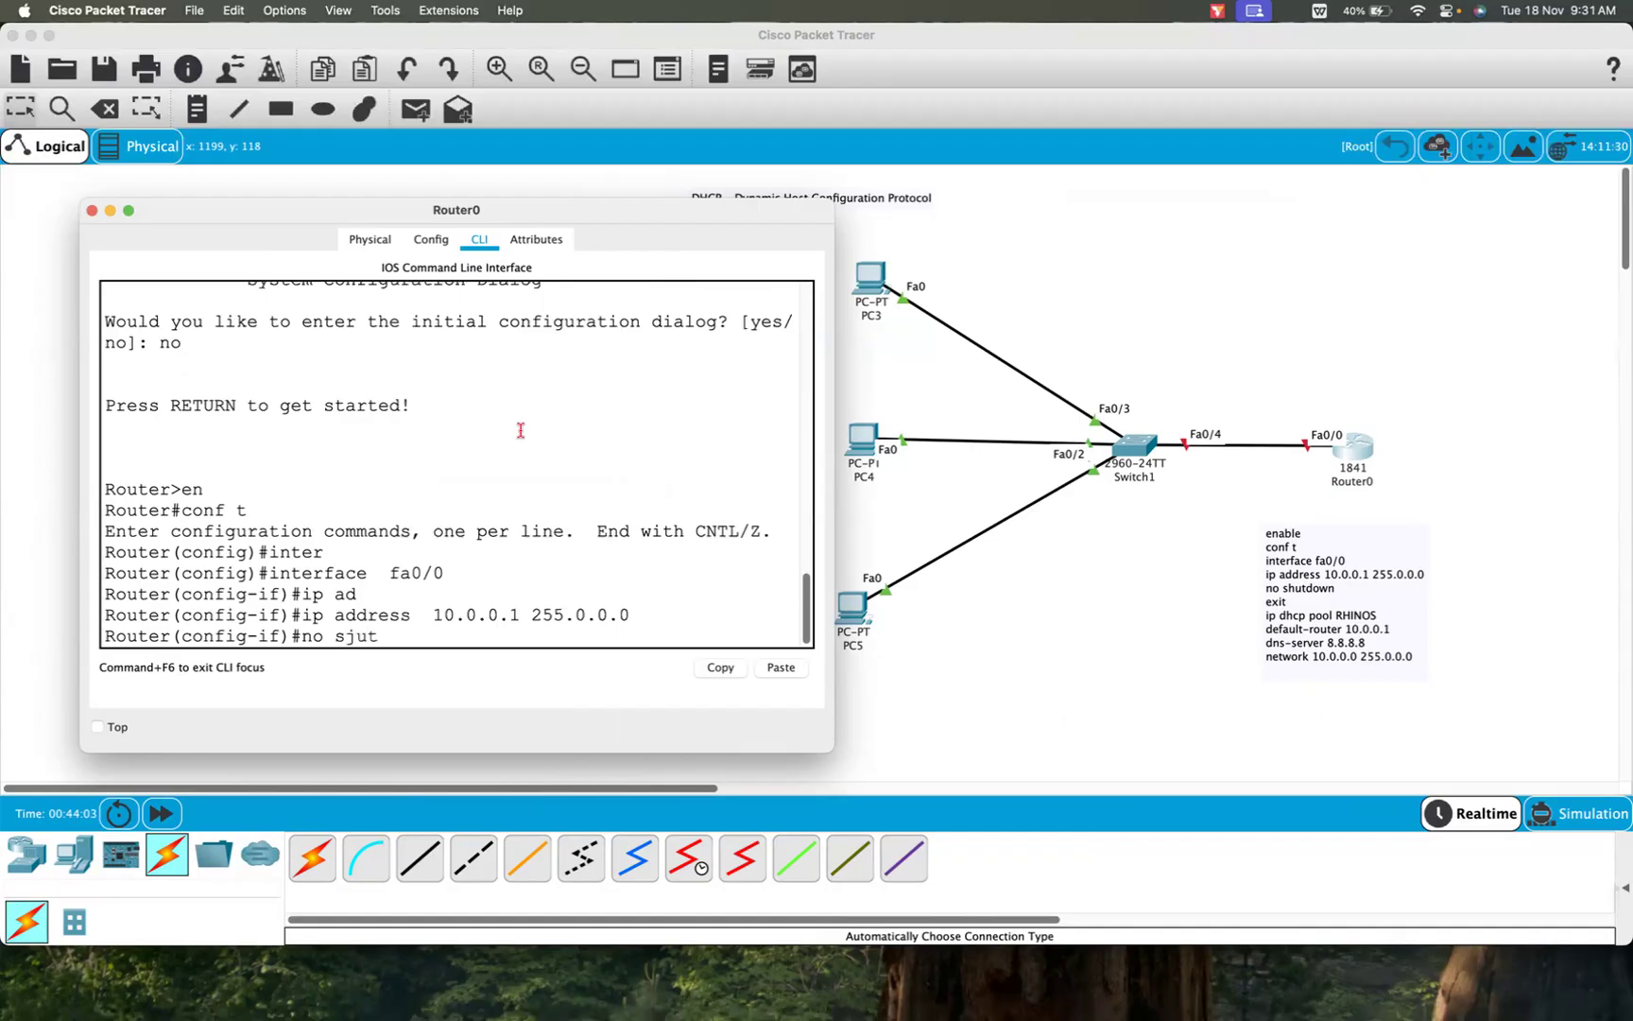
pyautogui.press('Return')
pyautogui.write('no shut')
pyautogui.press('Tab')
pyautogui.press('Return')
pyautogui.write('exi')
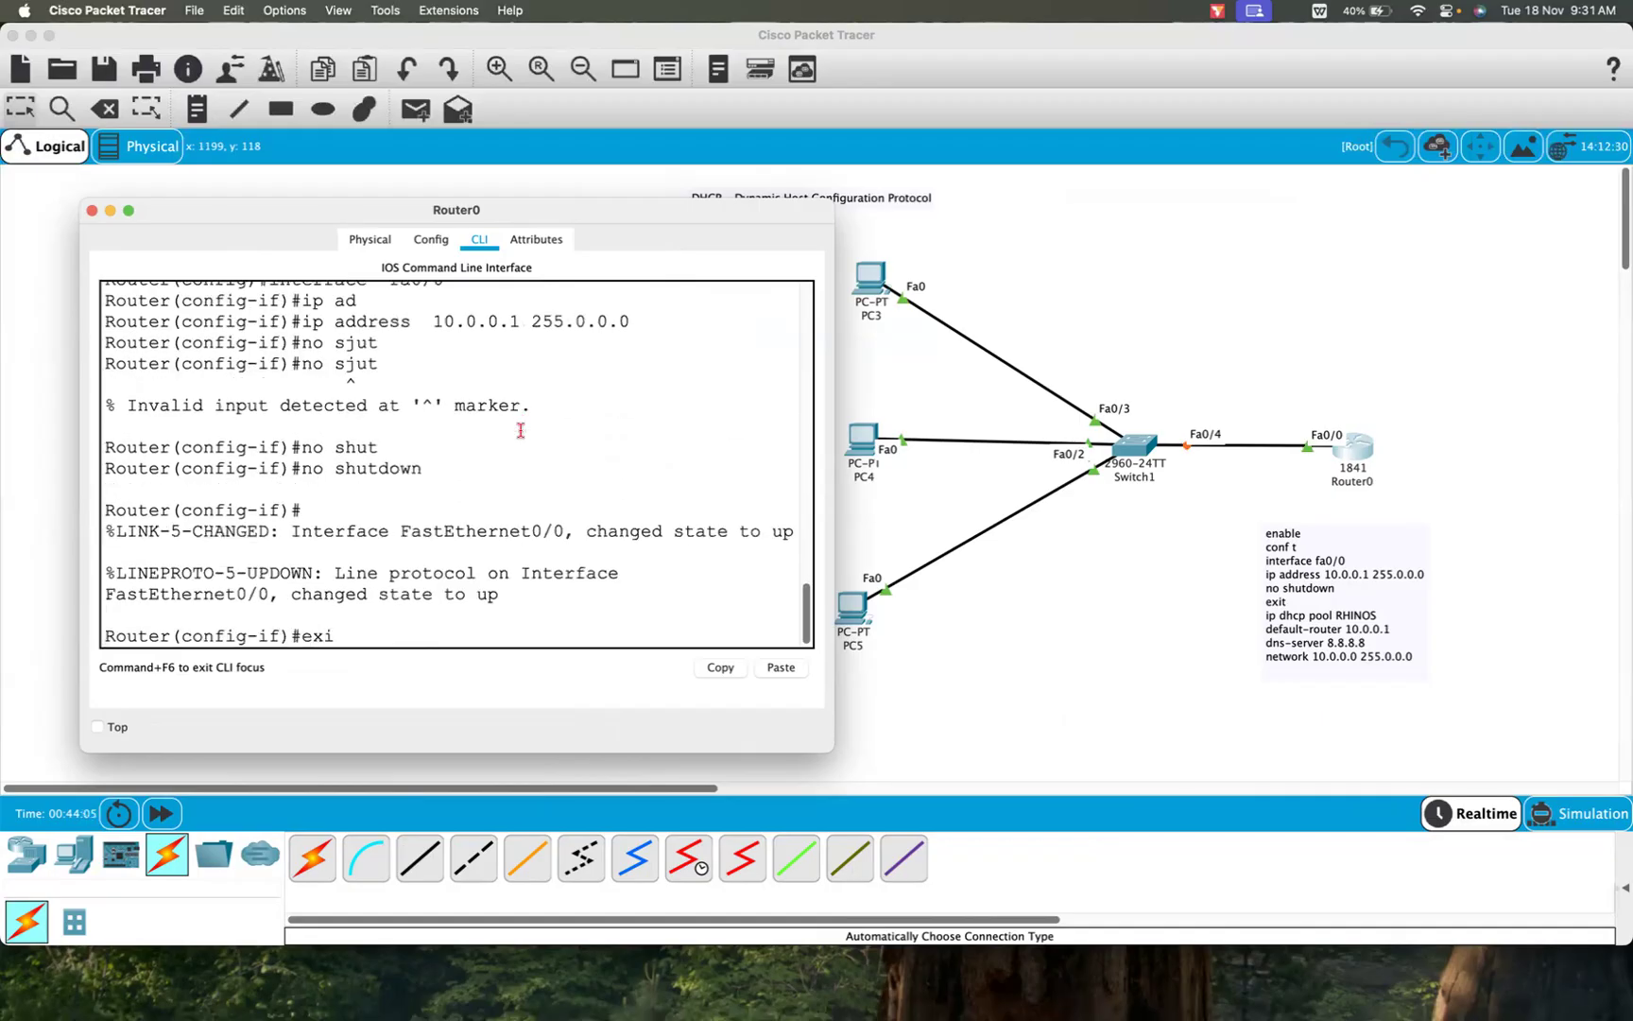
pyautogui.press('Tab')
pyautogui.press('Return')
pyautogui.press('Return')
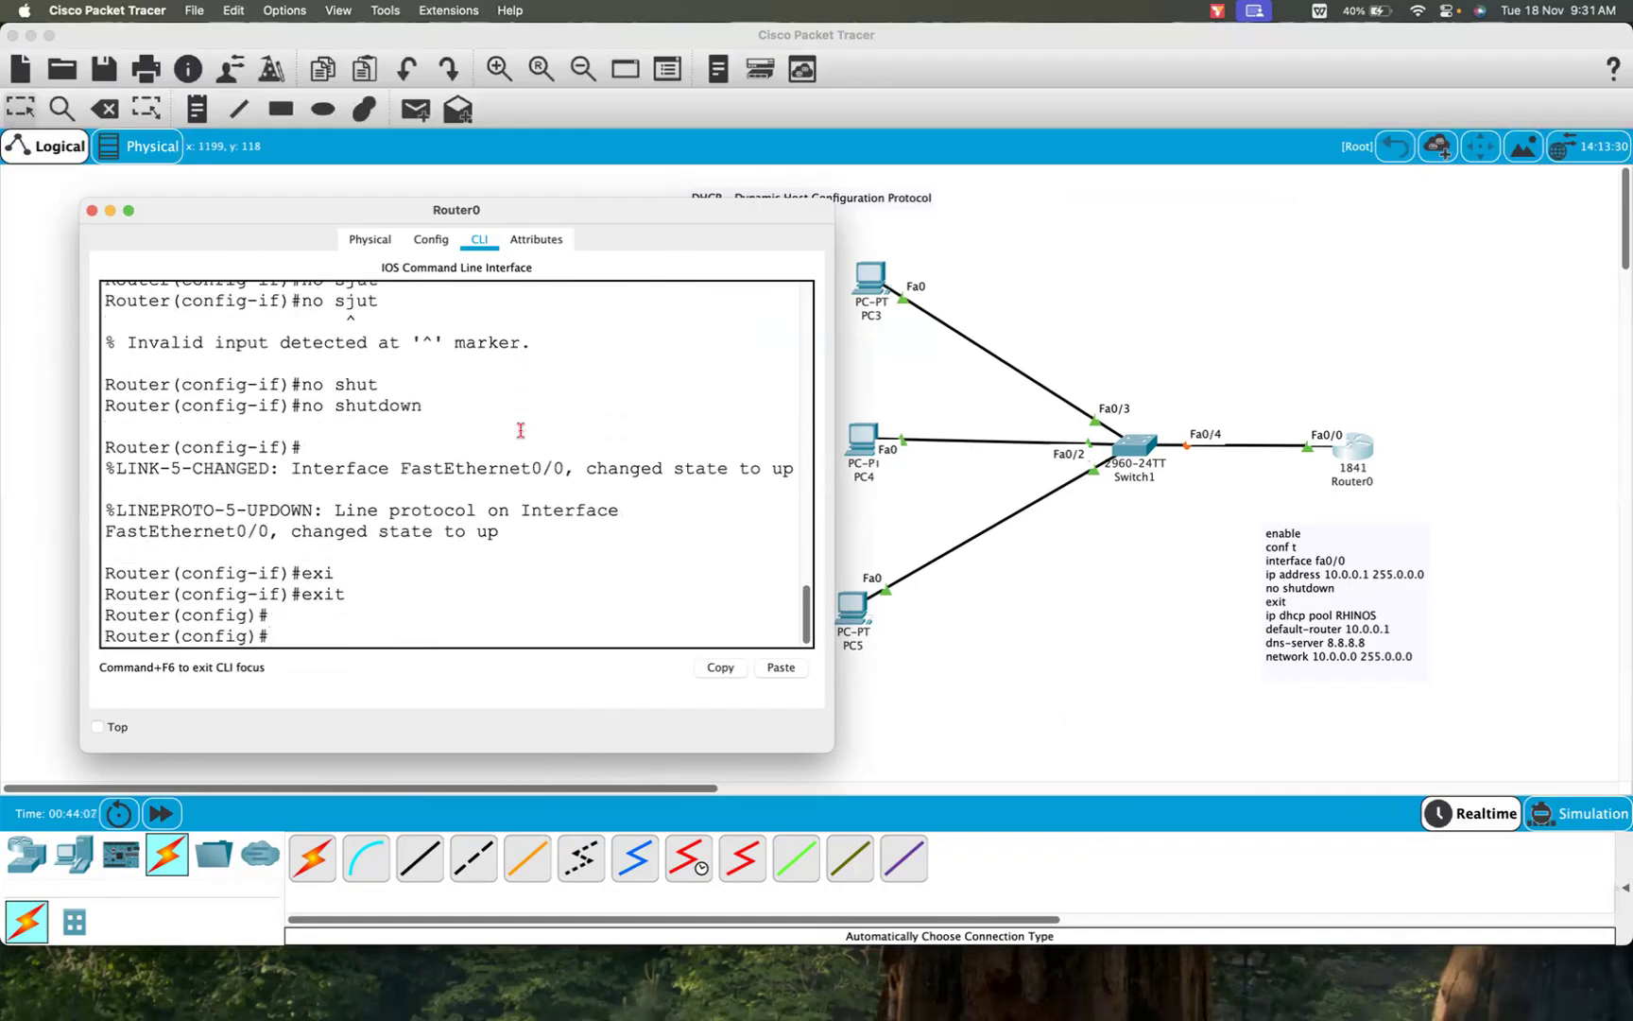
# Step: Create a DHCP pool named RHINOS on Router0
pyautogui.write('ip ch')
pyautogui.press('Tab')
pyautogui.write('po')
pyautogui.press('Tab')
pyautogui.write('RHINOS')
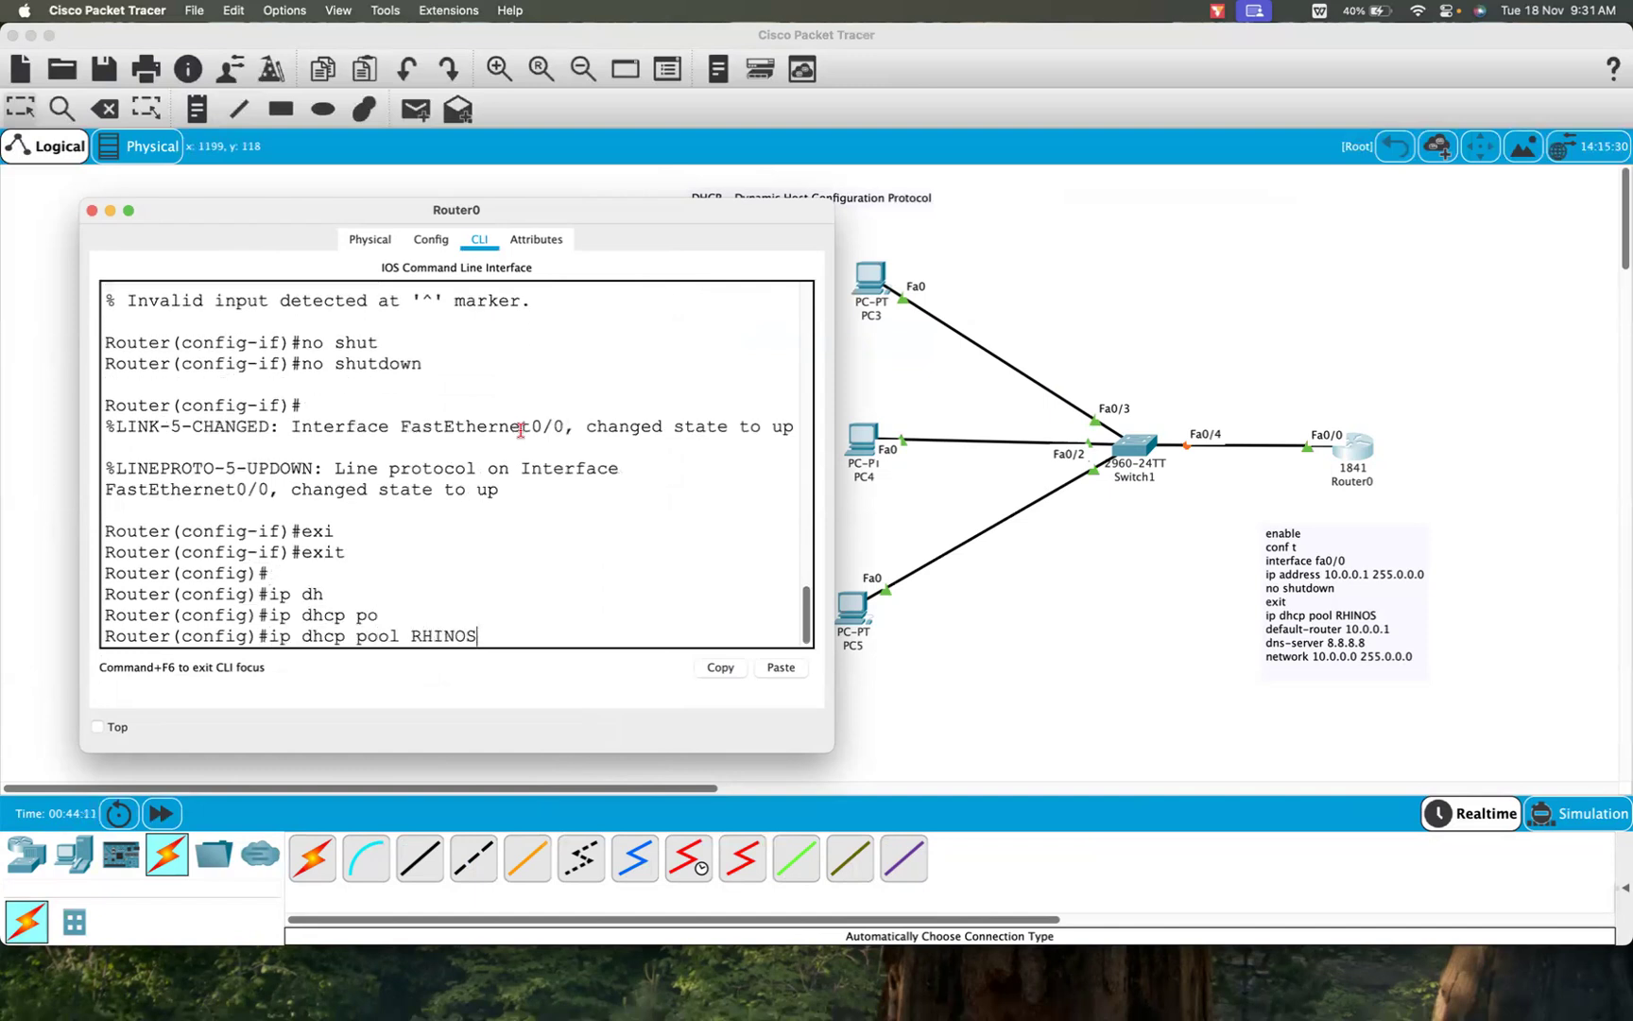
pyautogui.press('Return')
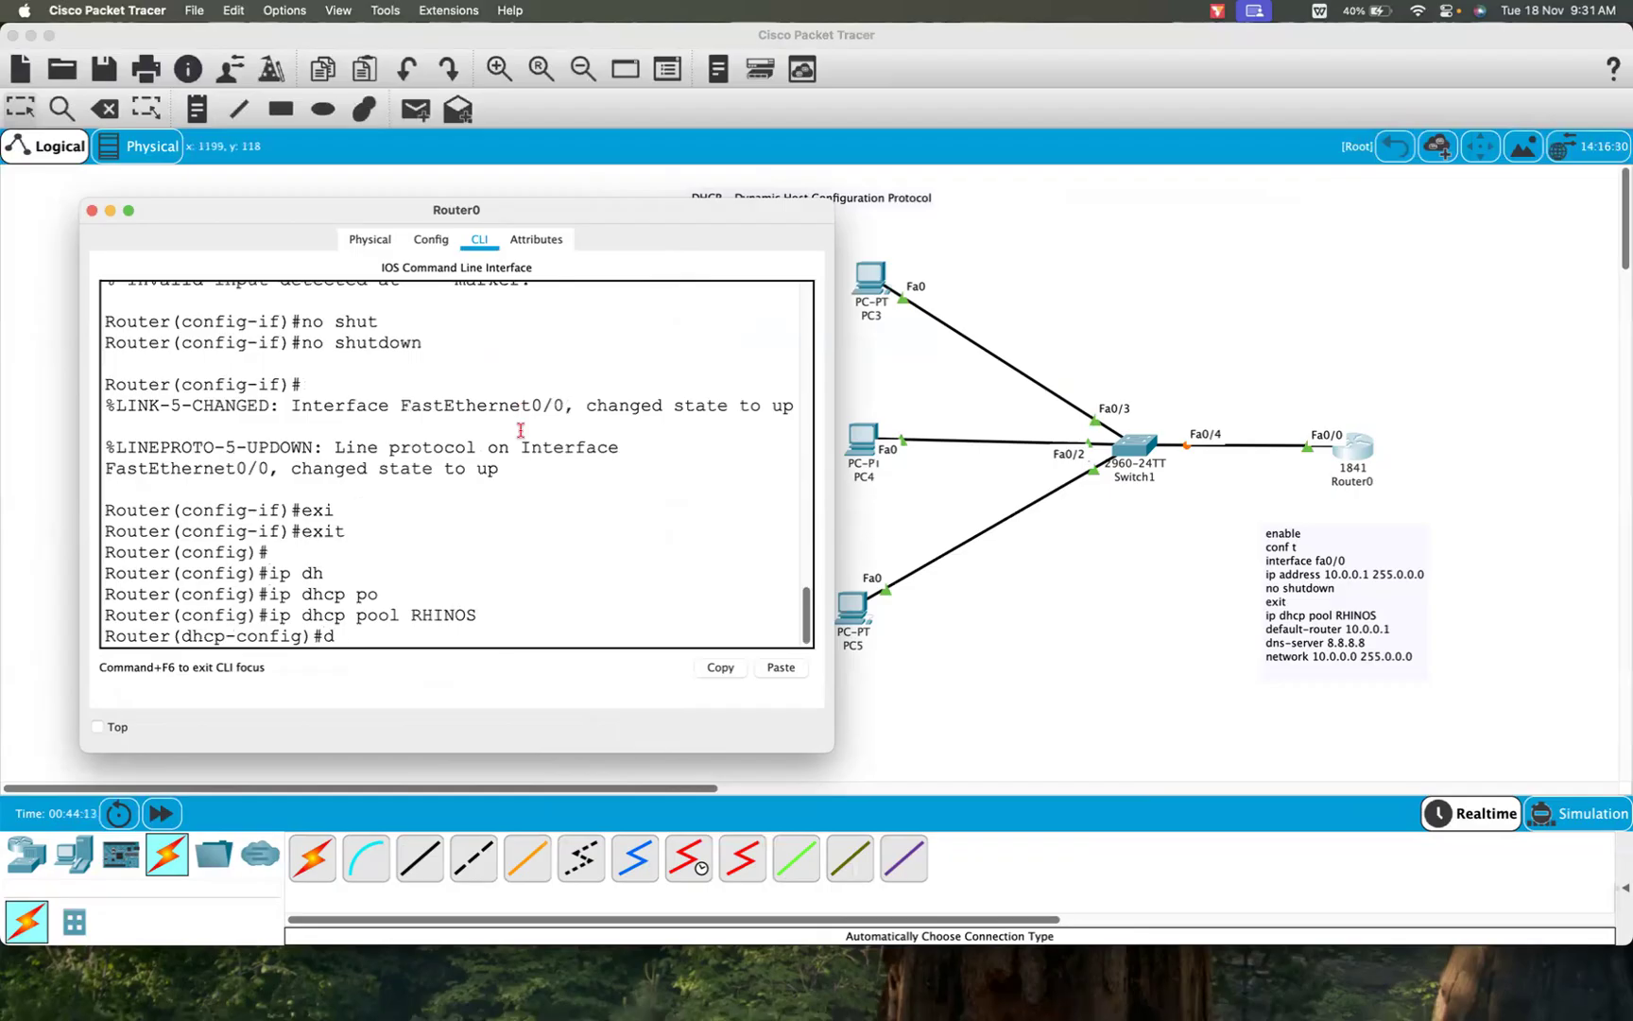
# Step: Set the RHINOS pool's default router to 10.0.0.1 and its DNS server to 8.8.8.8
pyautogui.write('def')
pyautogui.press('Tab')
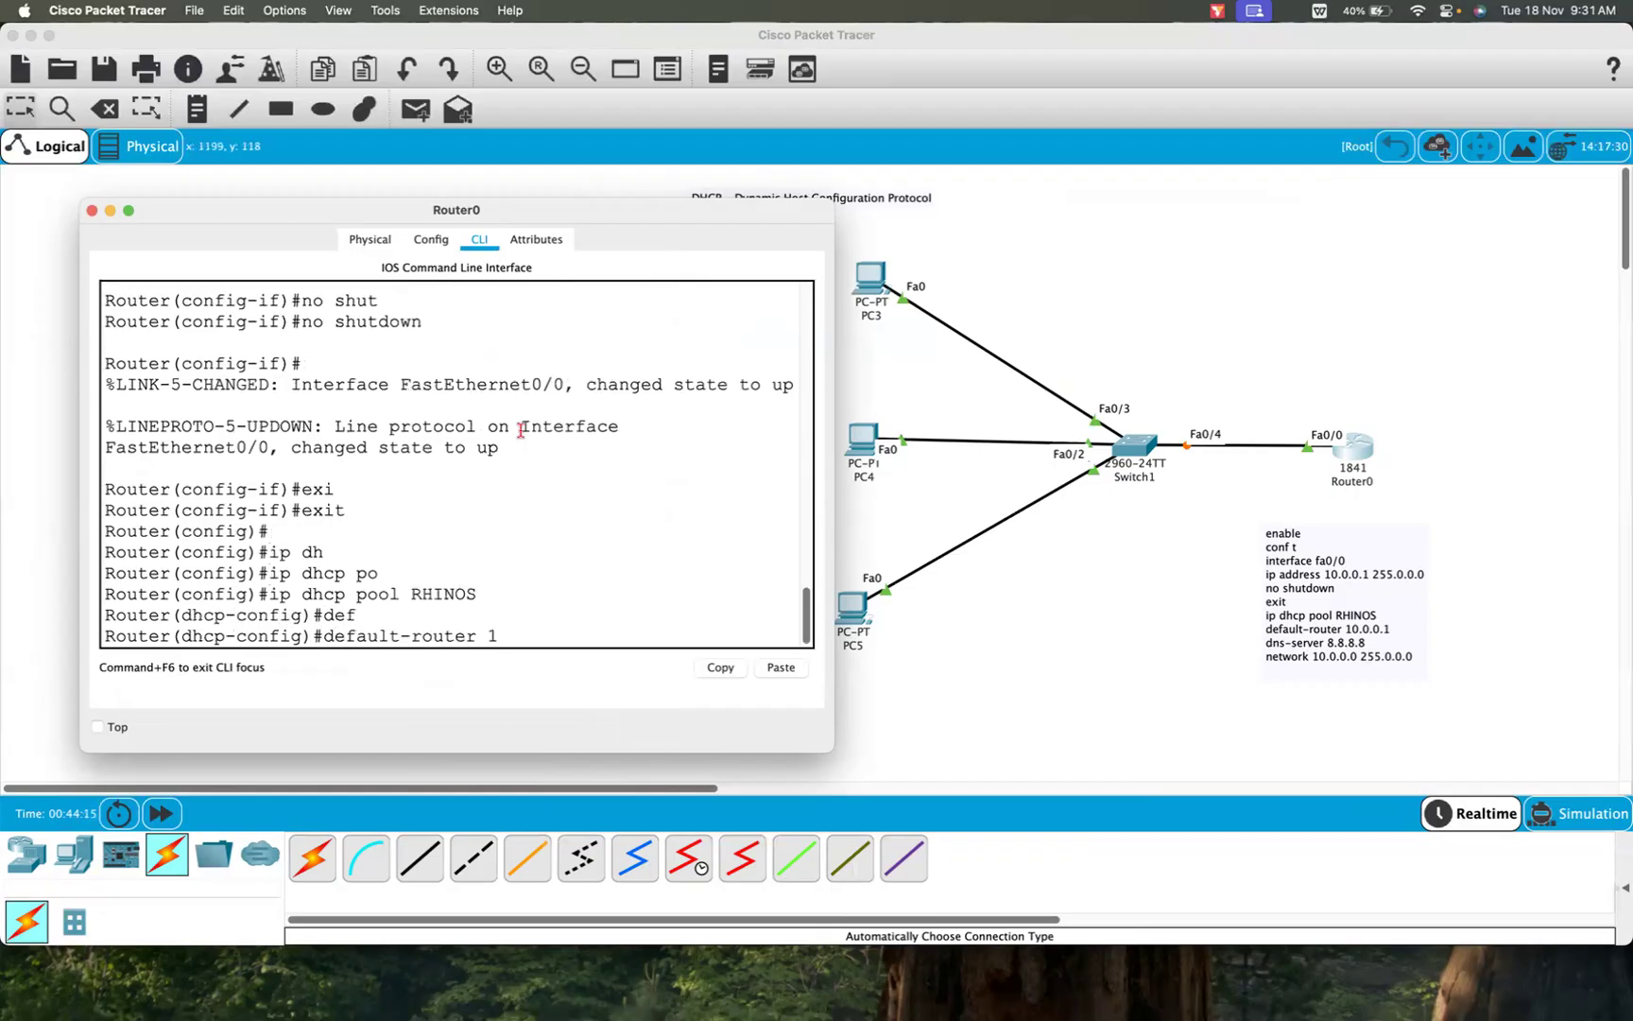
pyautogui.write('10.0.0.1')
pyautogui.press('Return')
pyautogui.write('dns')
pyautogui.press('Tab')
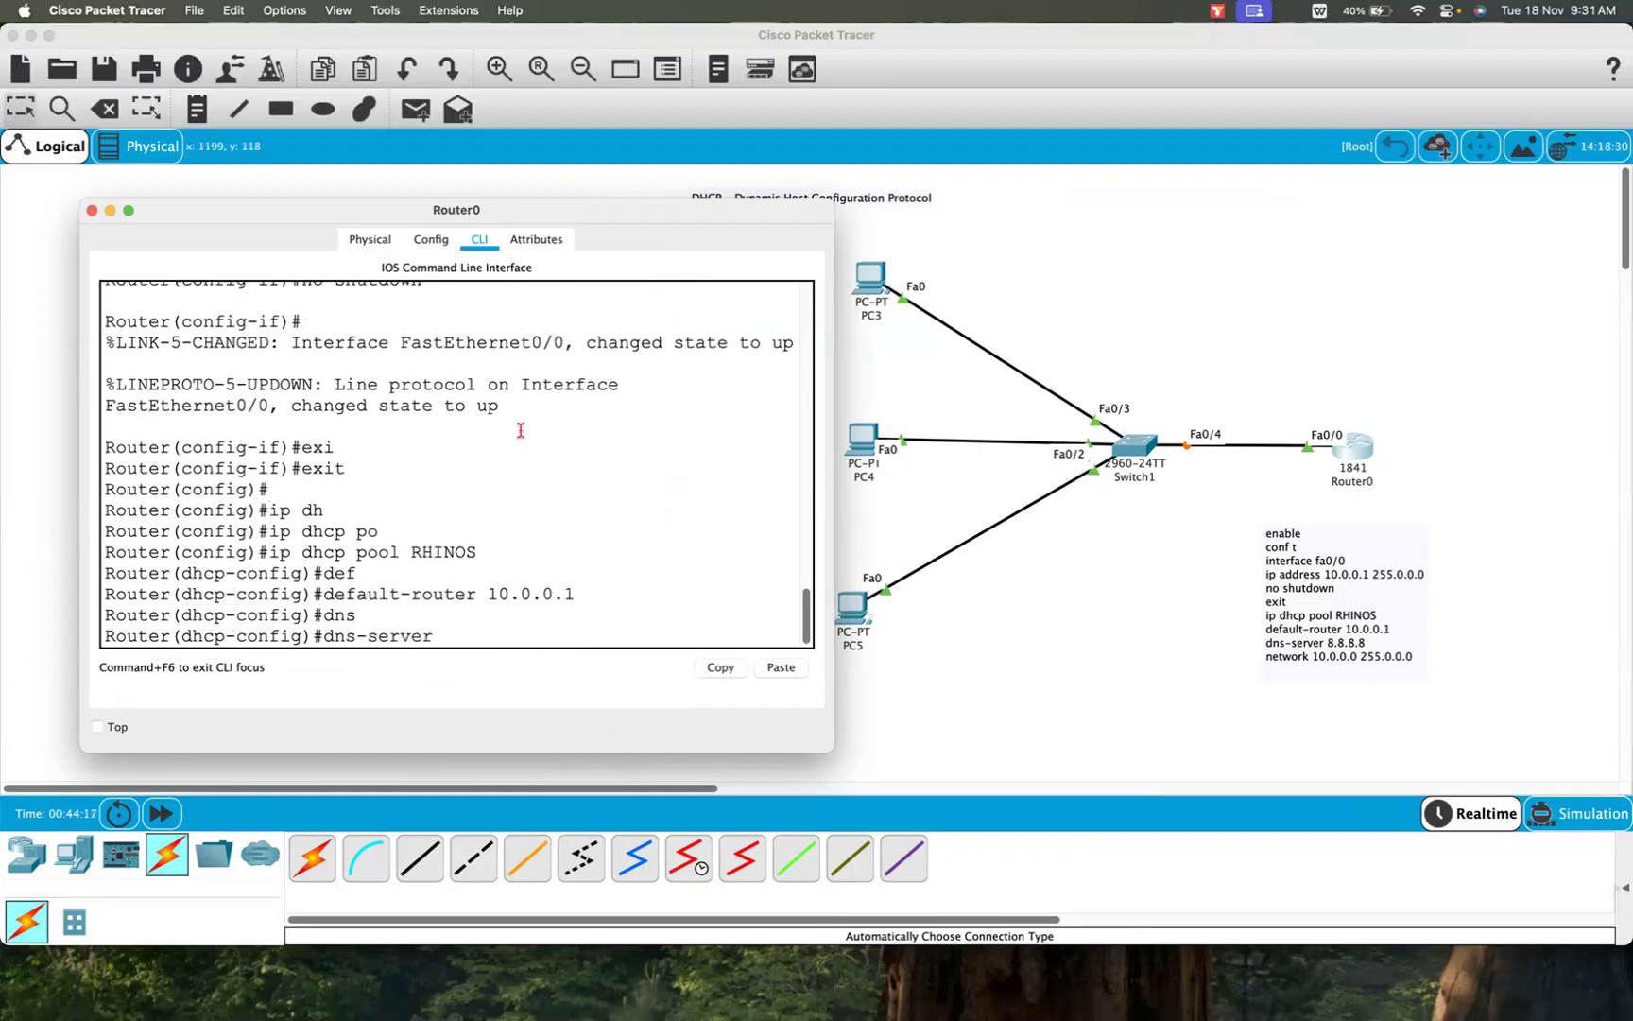
pyautogui.write('8.8.8.8')
pyautogui.press('Return')
# Step: Define the RHINOS pool's network as 10.0.0.0 with mask 255.0.0.0, and return to the topology workspace
pyautogui.write('net')
pyautogui.press('Tab')
pyautogui.write('10.0.0.0 ?')
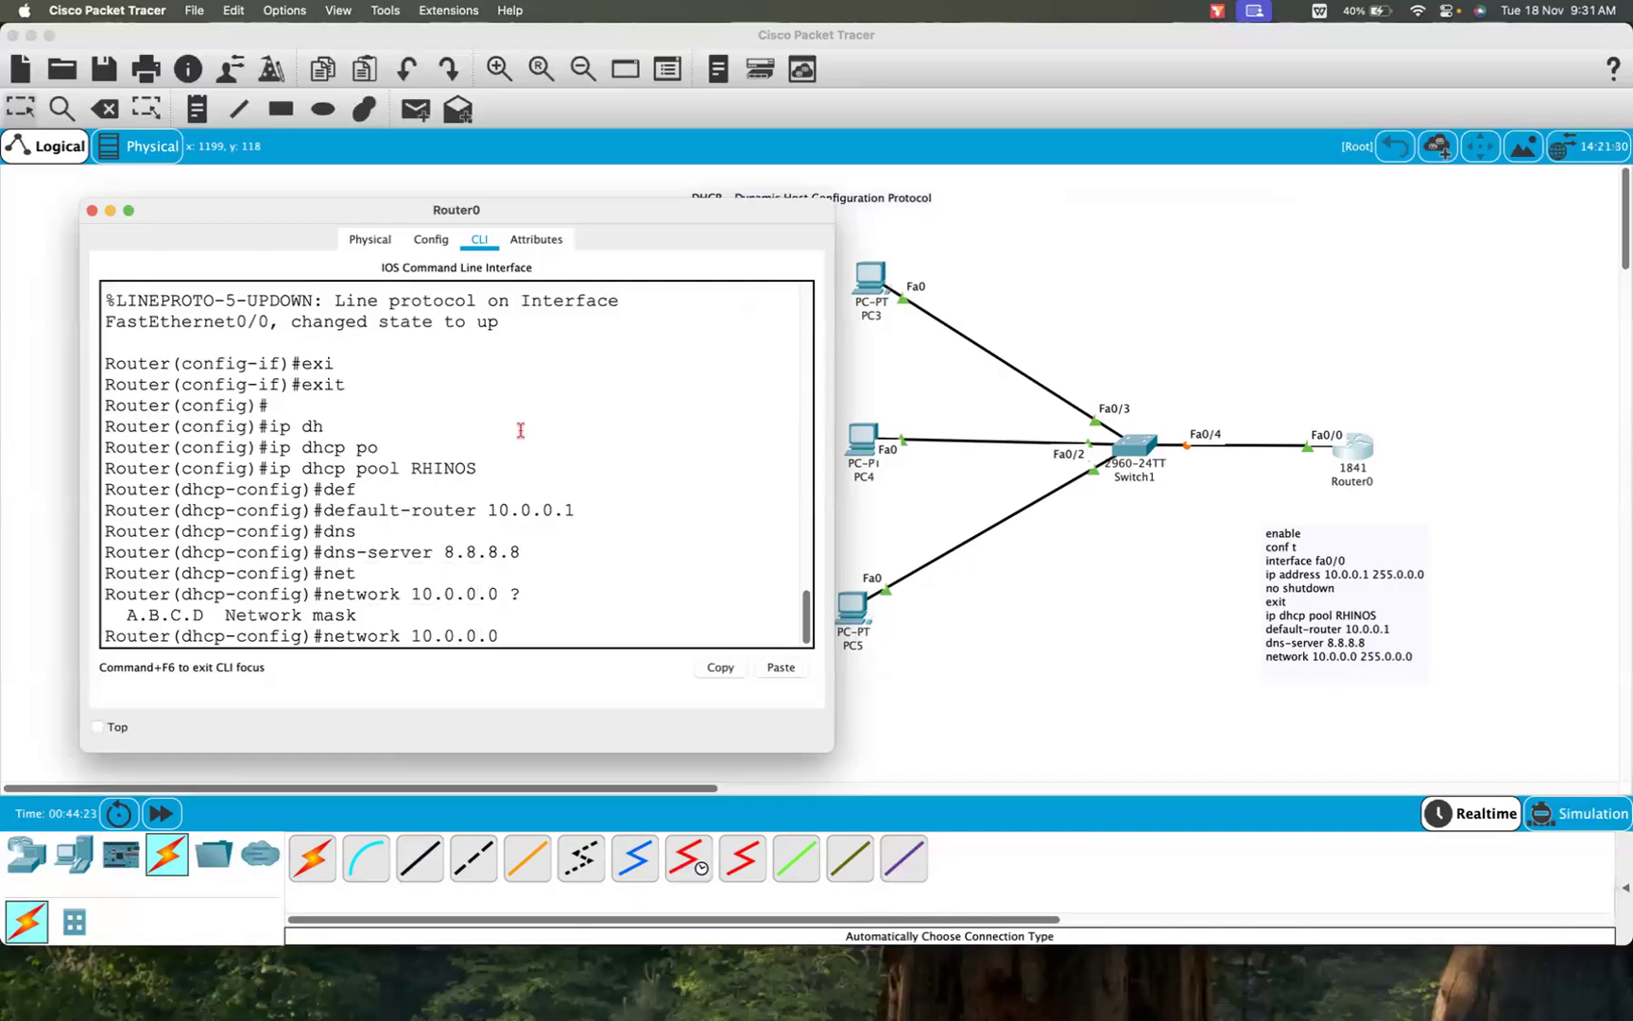
pyautogui.write('255.0.0.0')
pyautogui.press('Return')
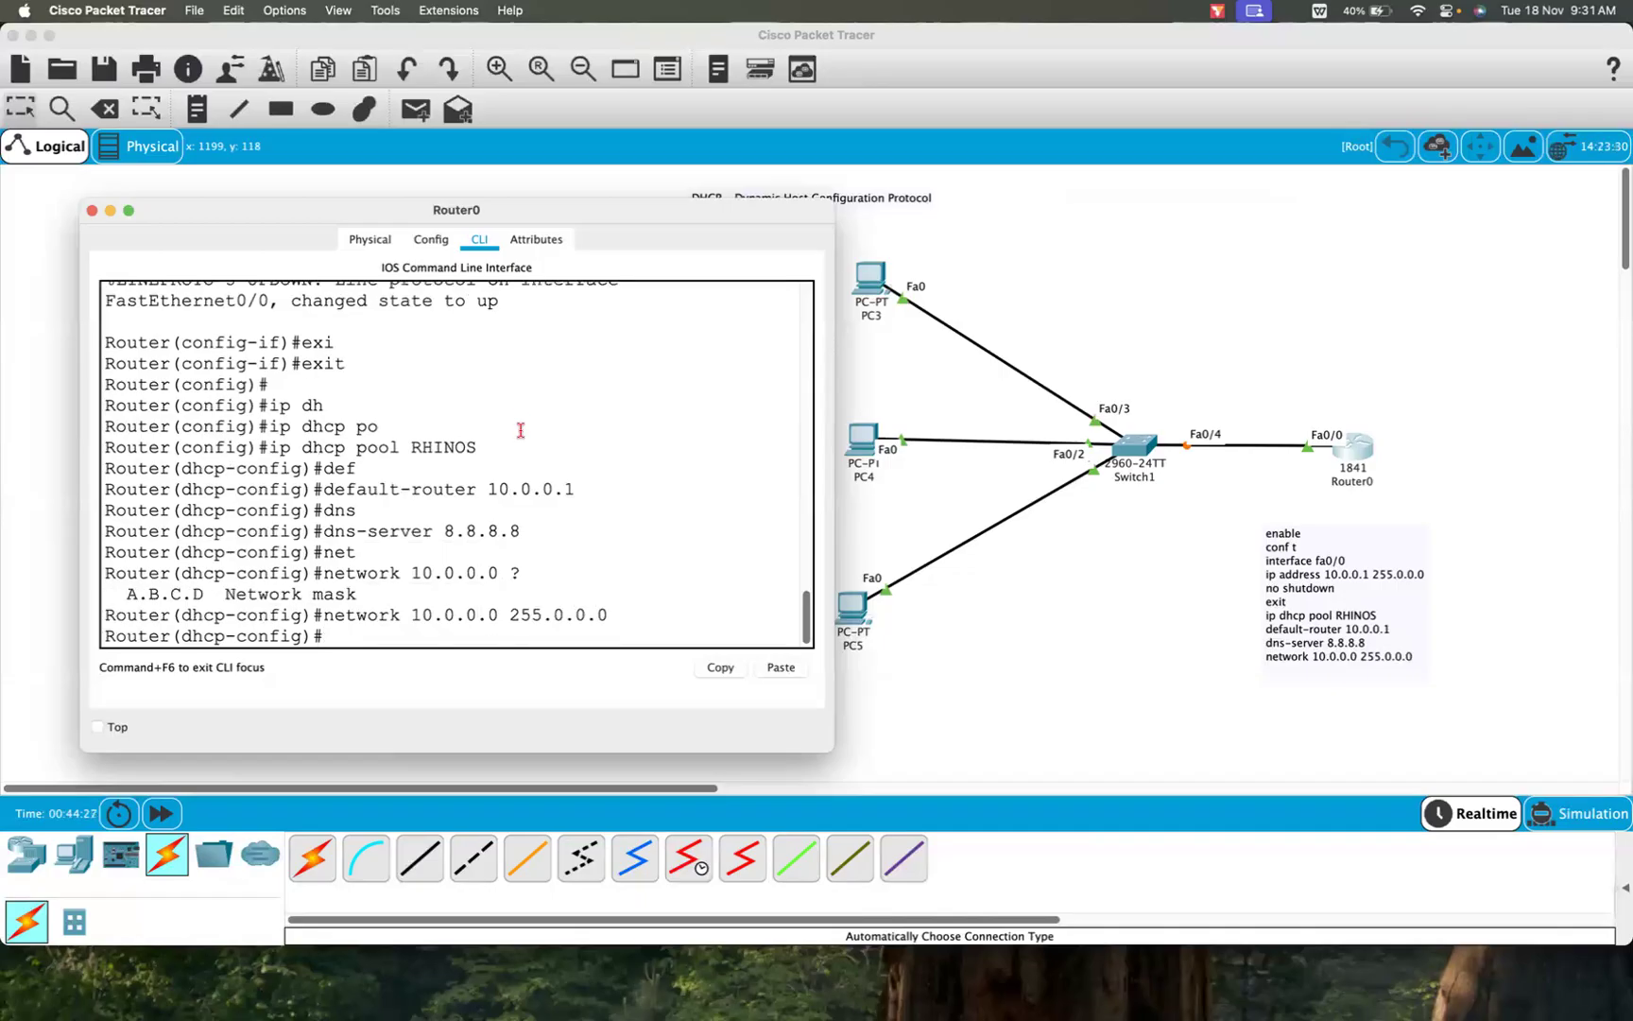
pyautogui.click(1080, 281)
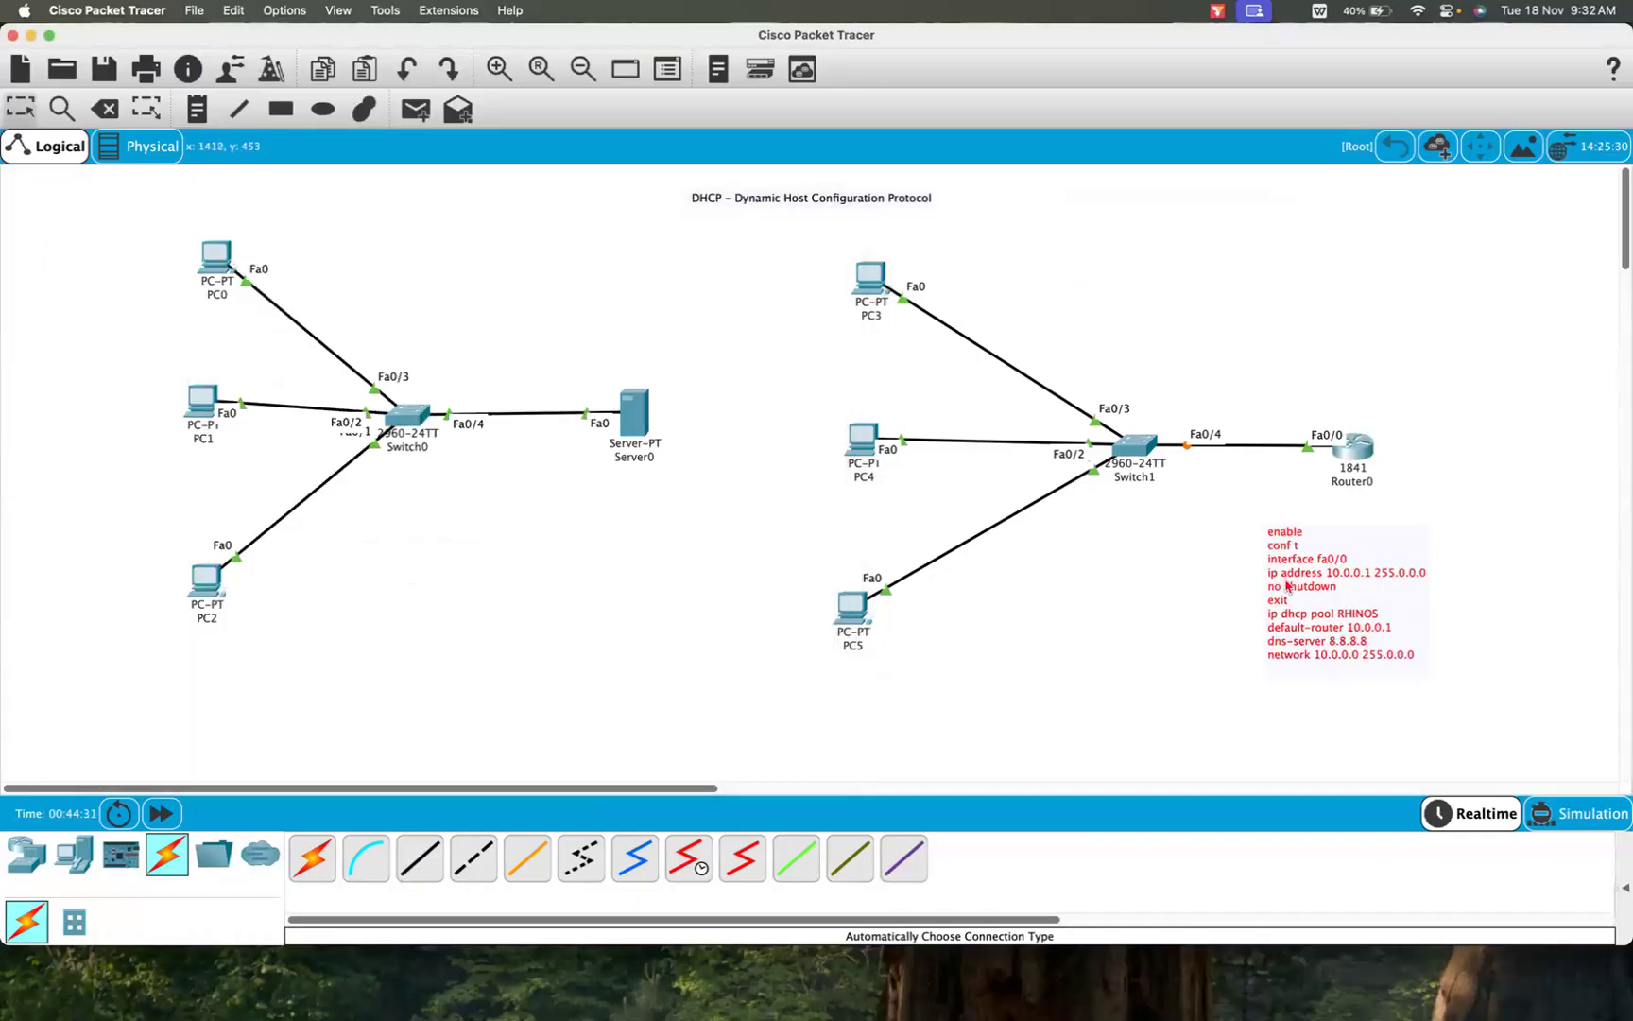
# Step: Switch PC3's IPv4 configuration from static to DHCP so it requests an address from Router0
pyautogui.click(868, 278)
pyautogui.moveTo(802, 251); pyautogui.dragTo(350, 257)
pyautogui.click(342, 281)
pyautogui.click(193, 362)
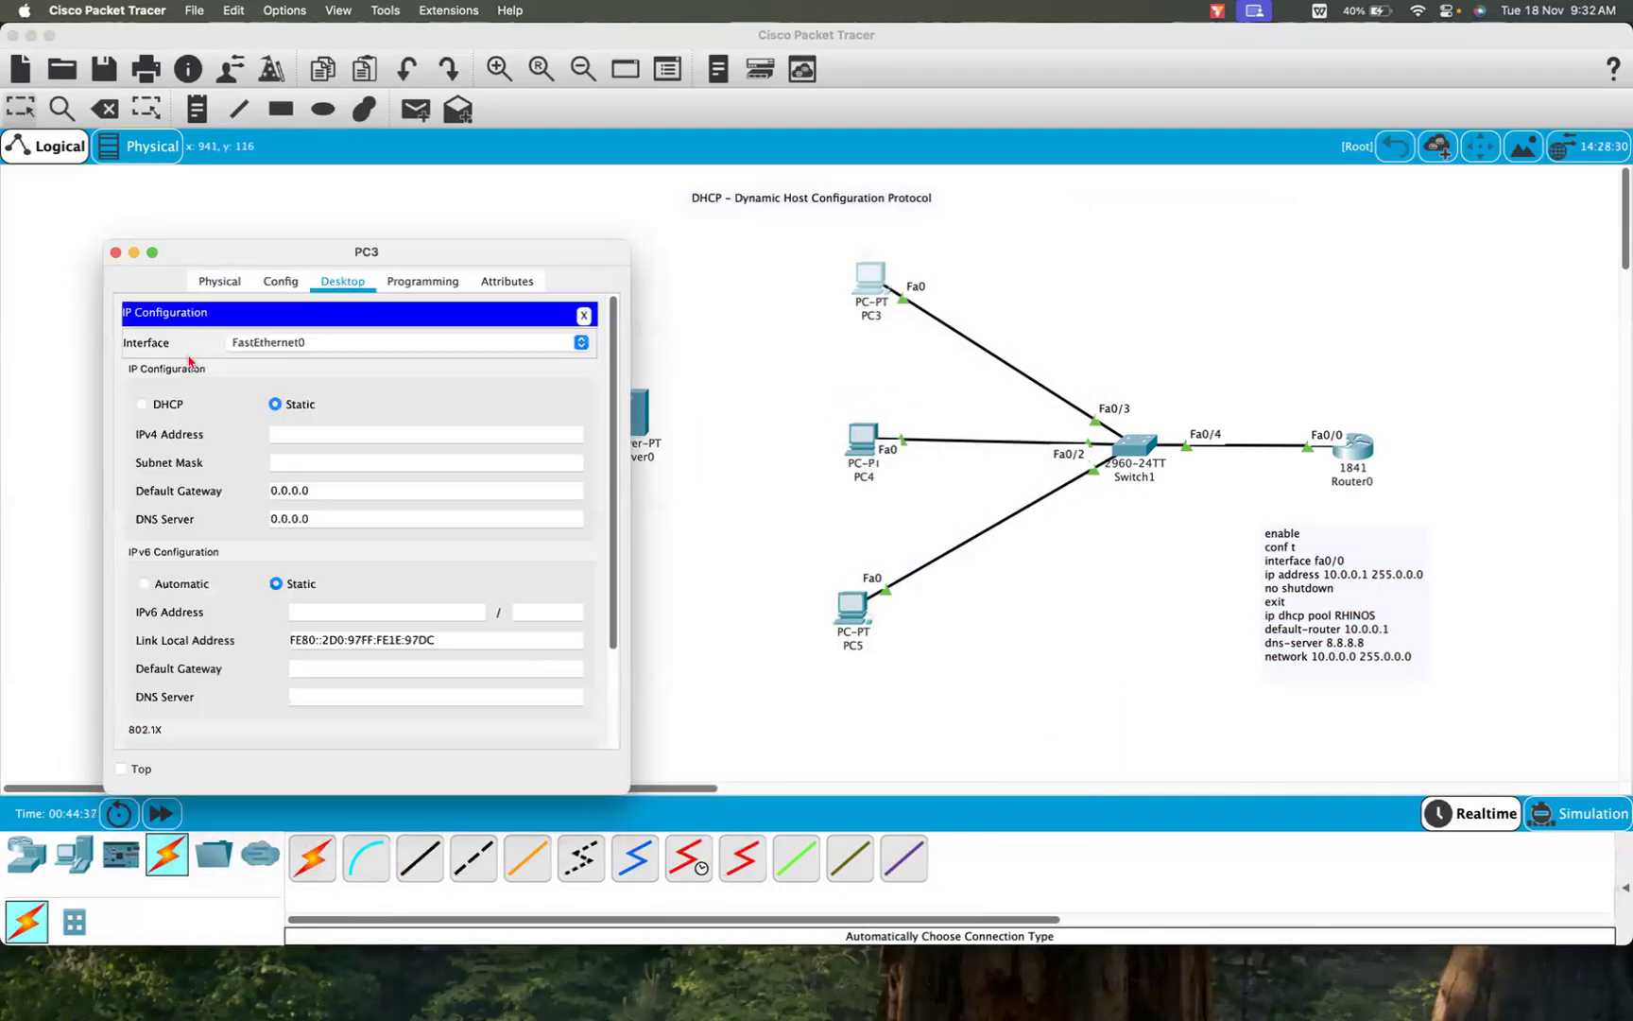
pyautogui.click(167, 405)
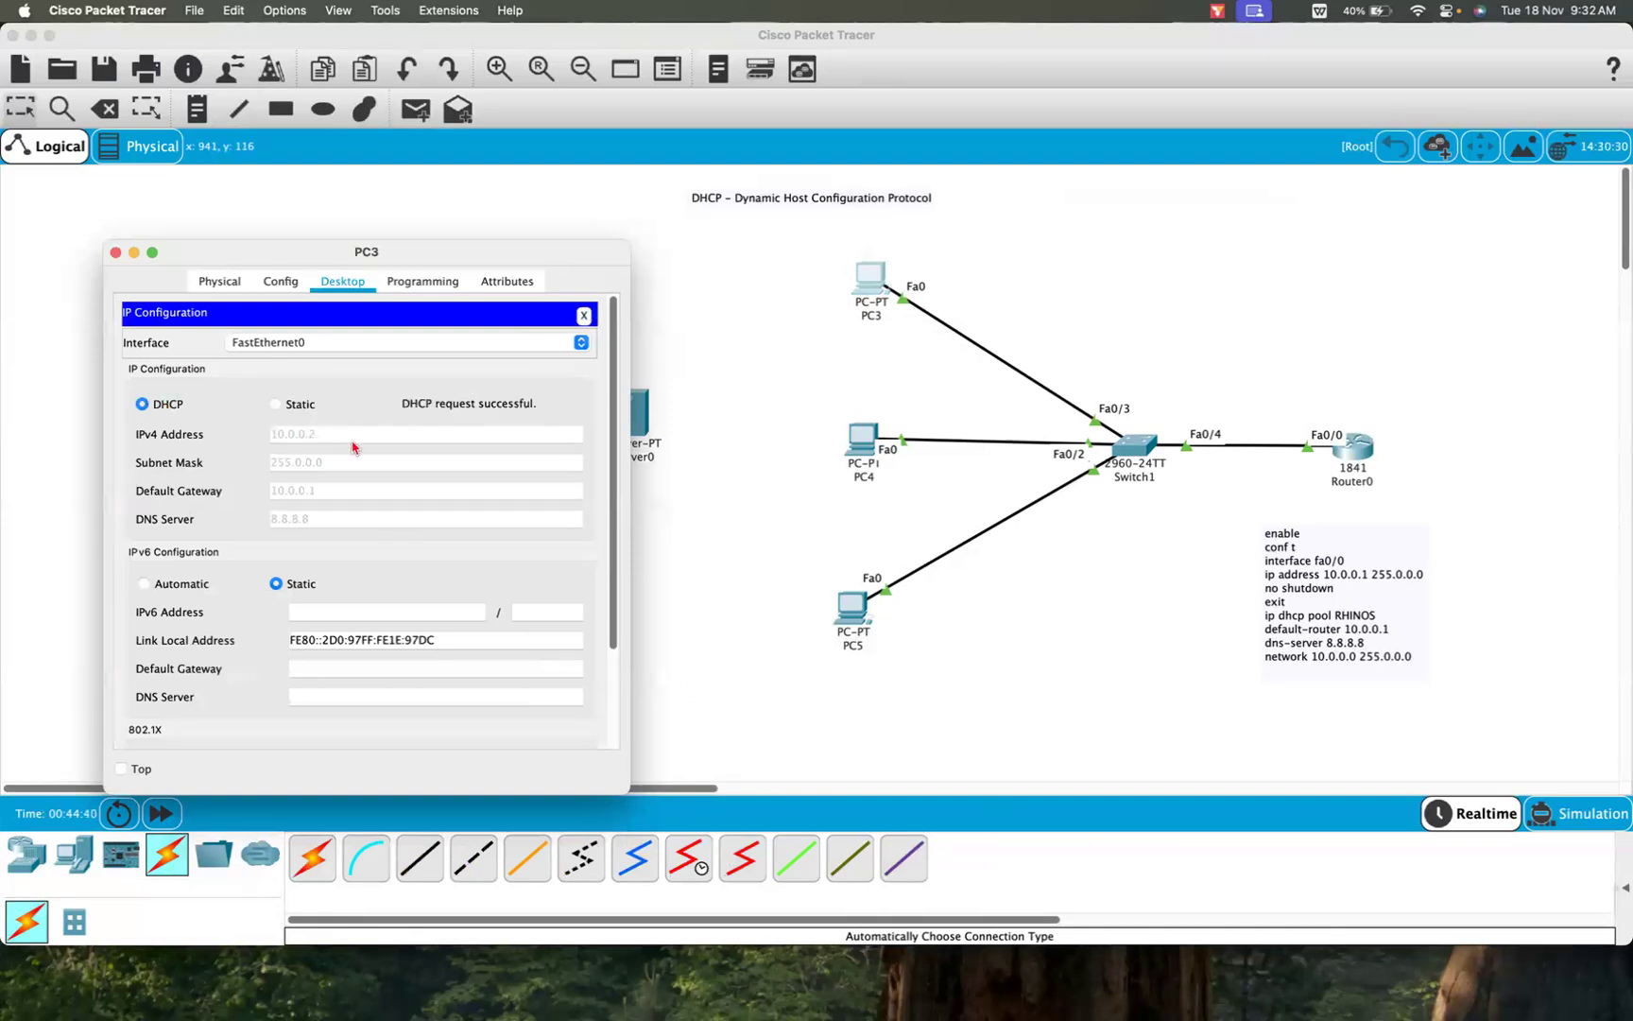
# Step: Set PC4's IPv4 configuration to DHCP and return to the topology workspace
pyautogui.click(864, 441)
pyautogui.click(864, 441)
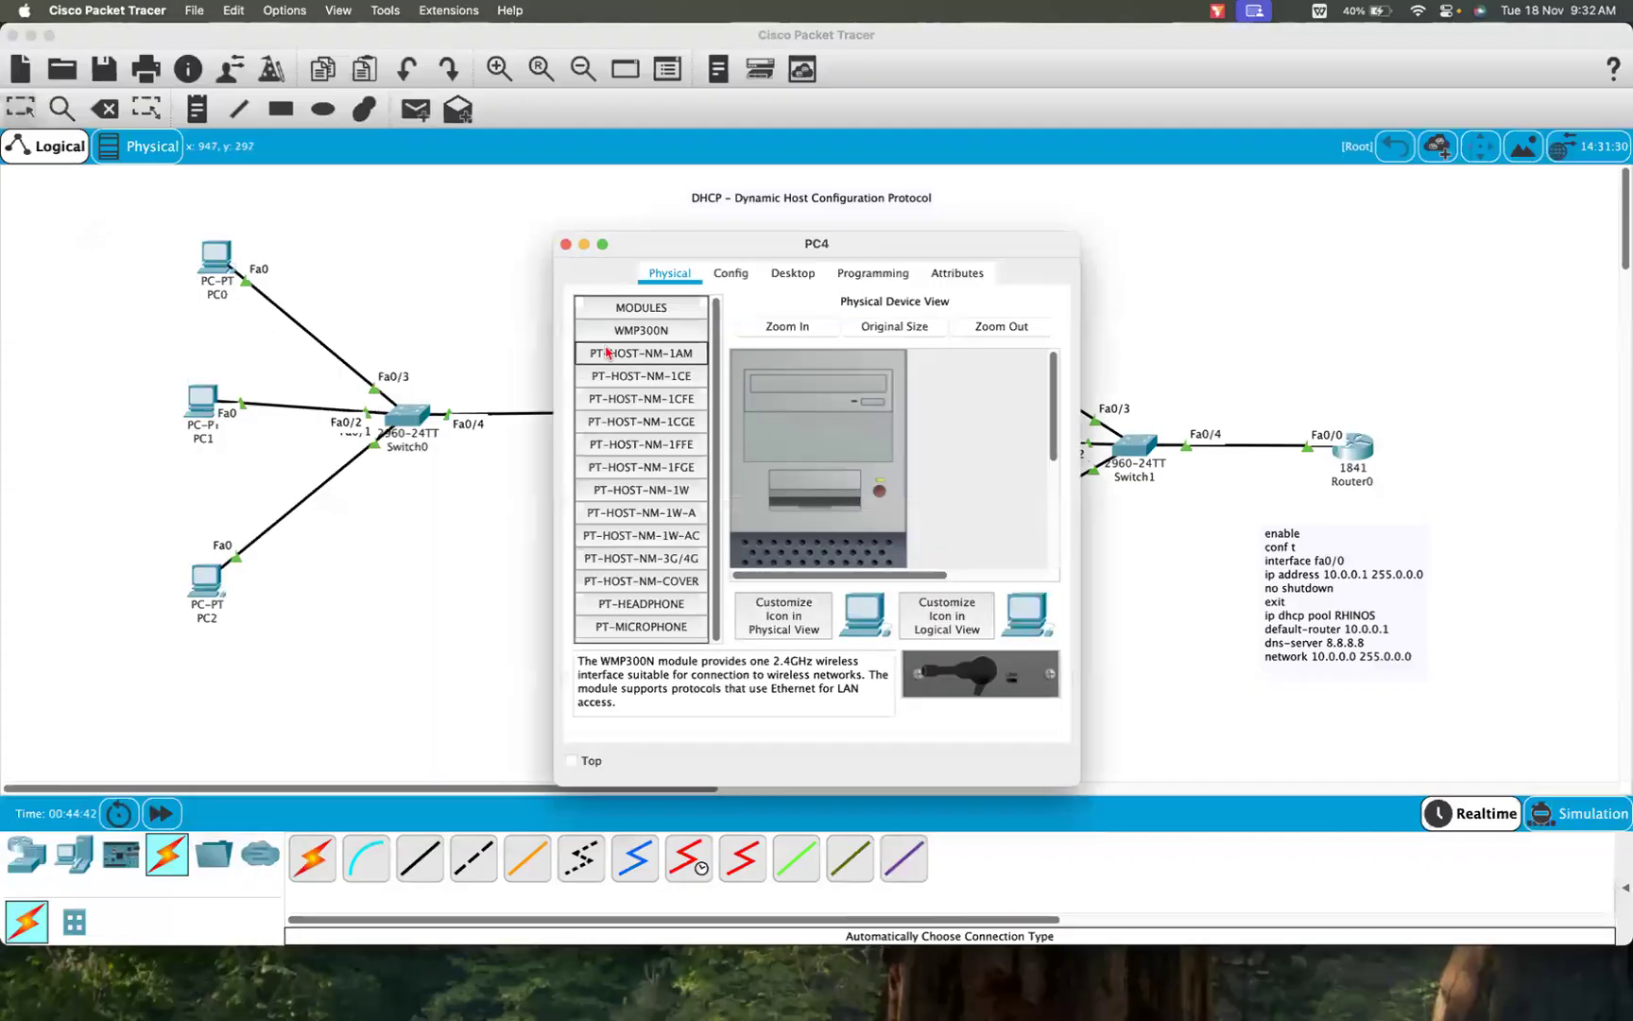
pyautogui.moveTo(769, 241); pyautogui.dragTo(329, 236)
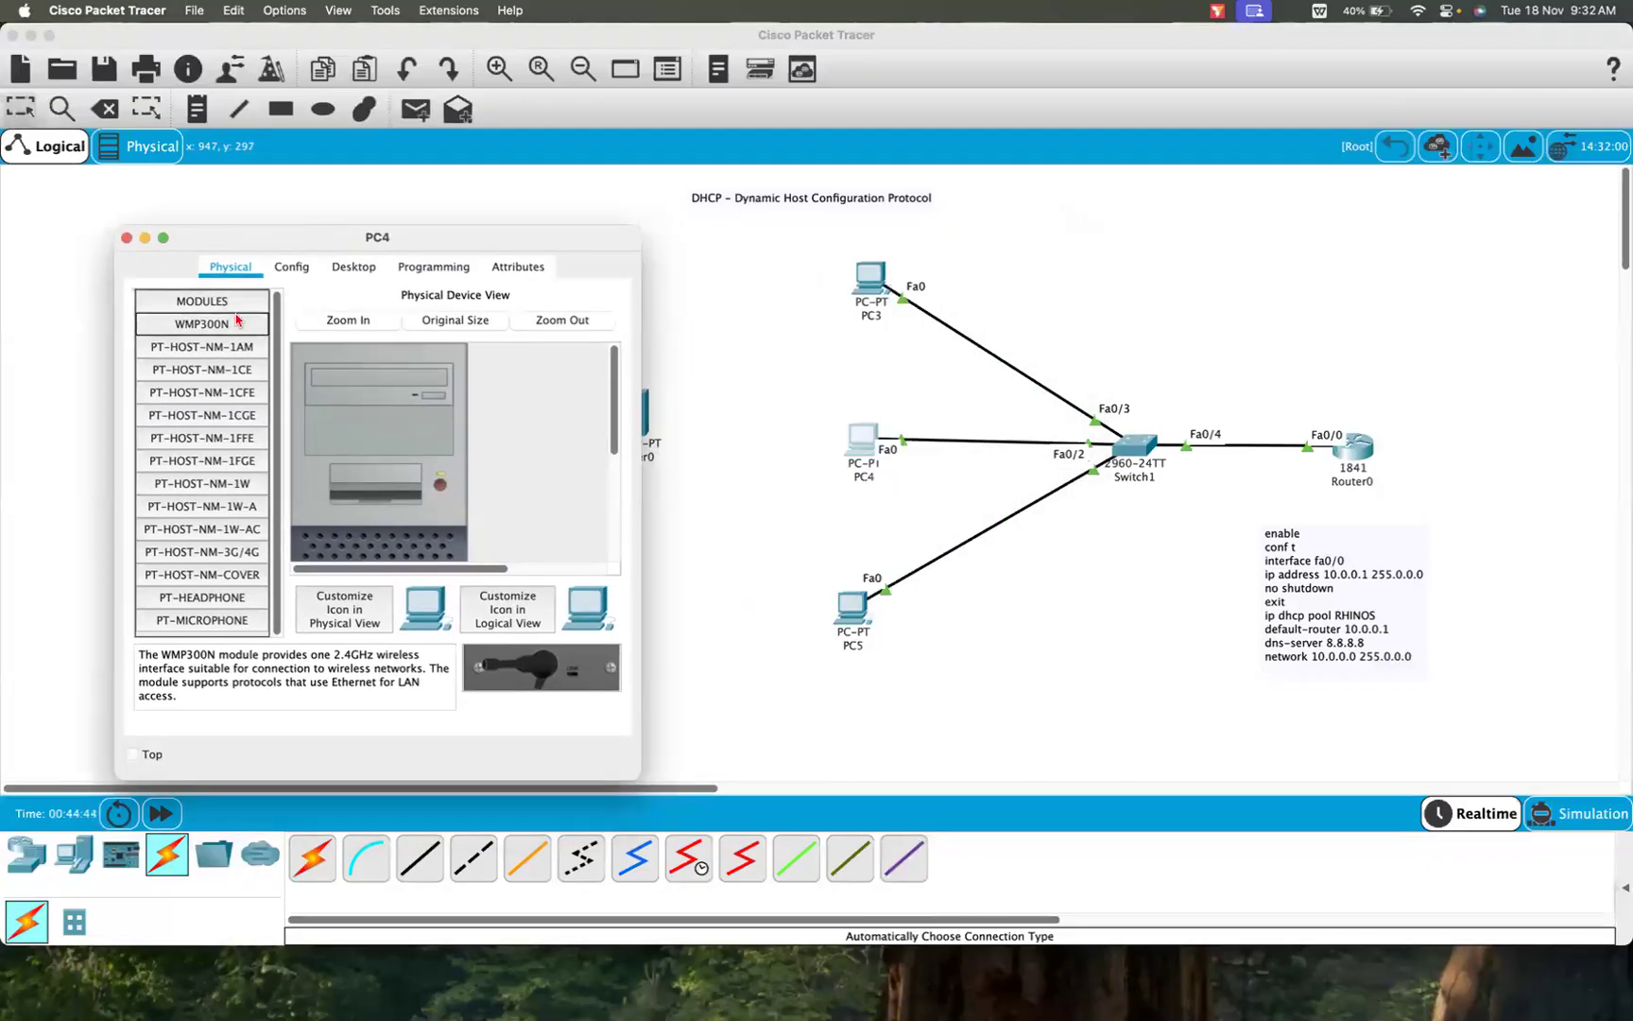
pyautogui.click(333, 268)
pyautogui.click(175, 351)
pyautogui.click(176, 391)
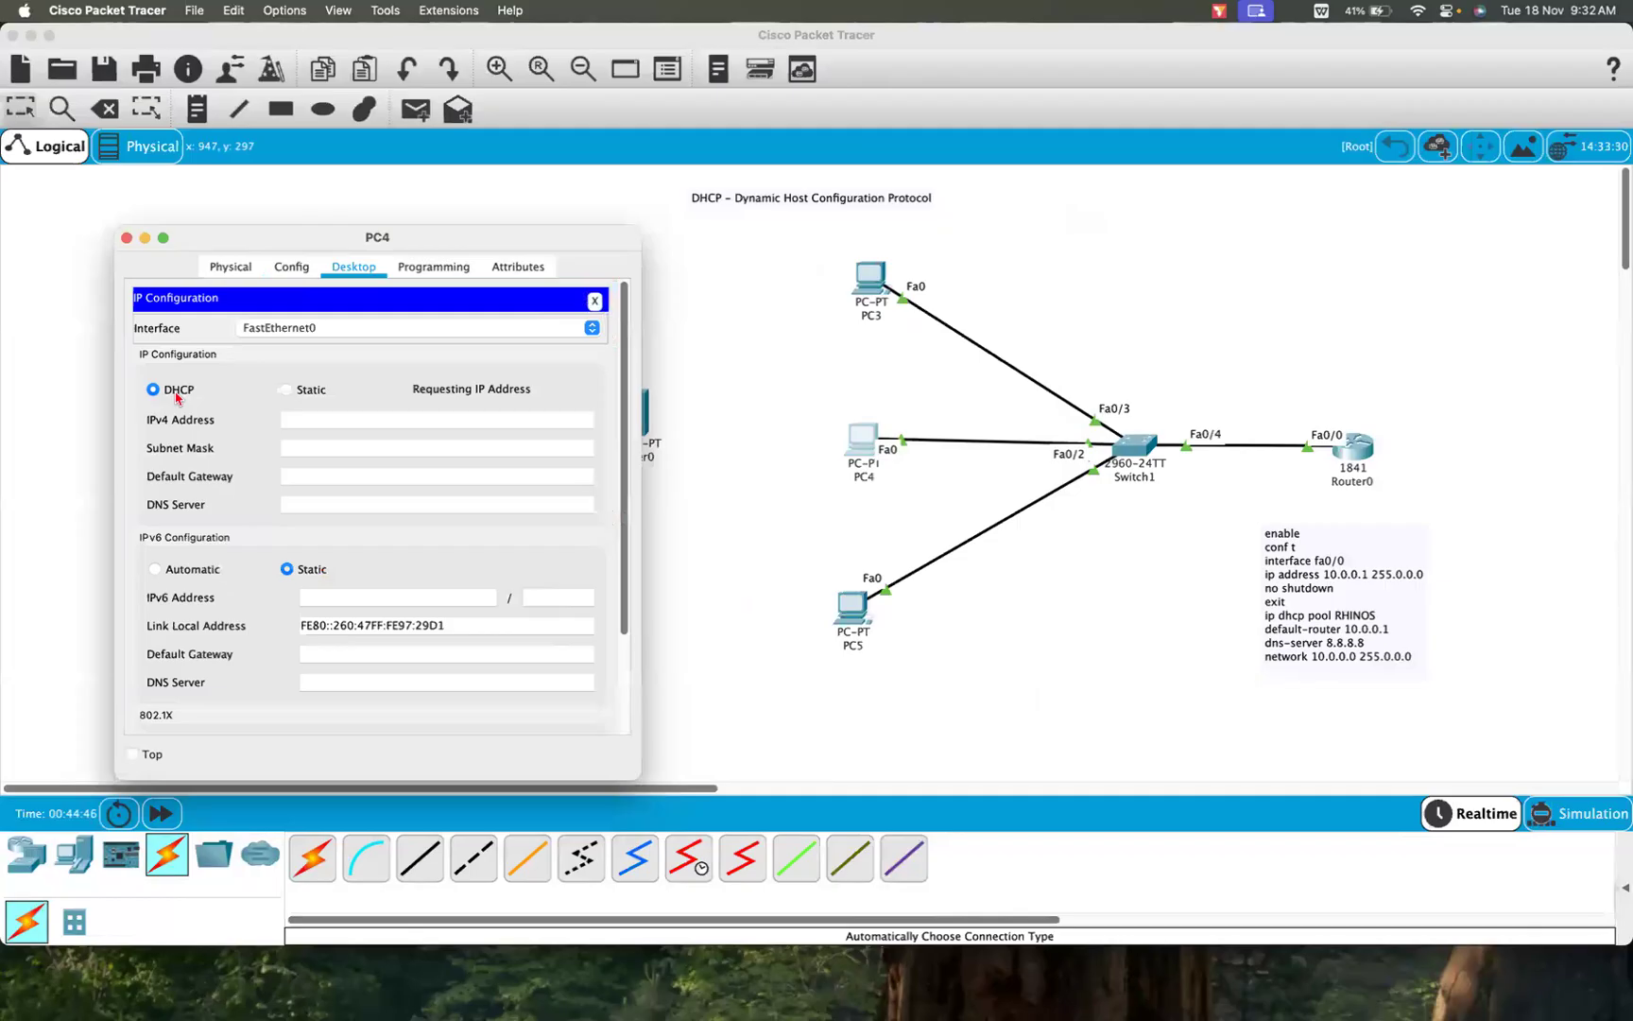
pyautogui.click(799, 573)
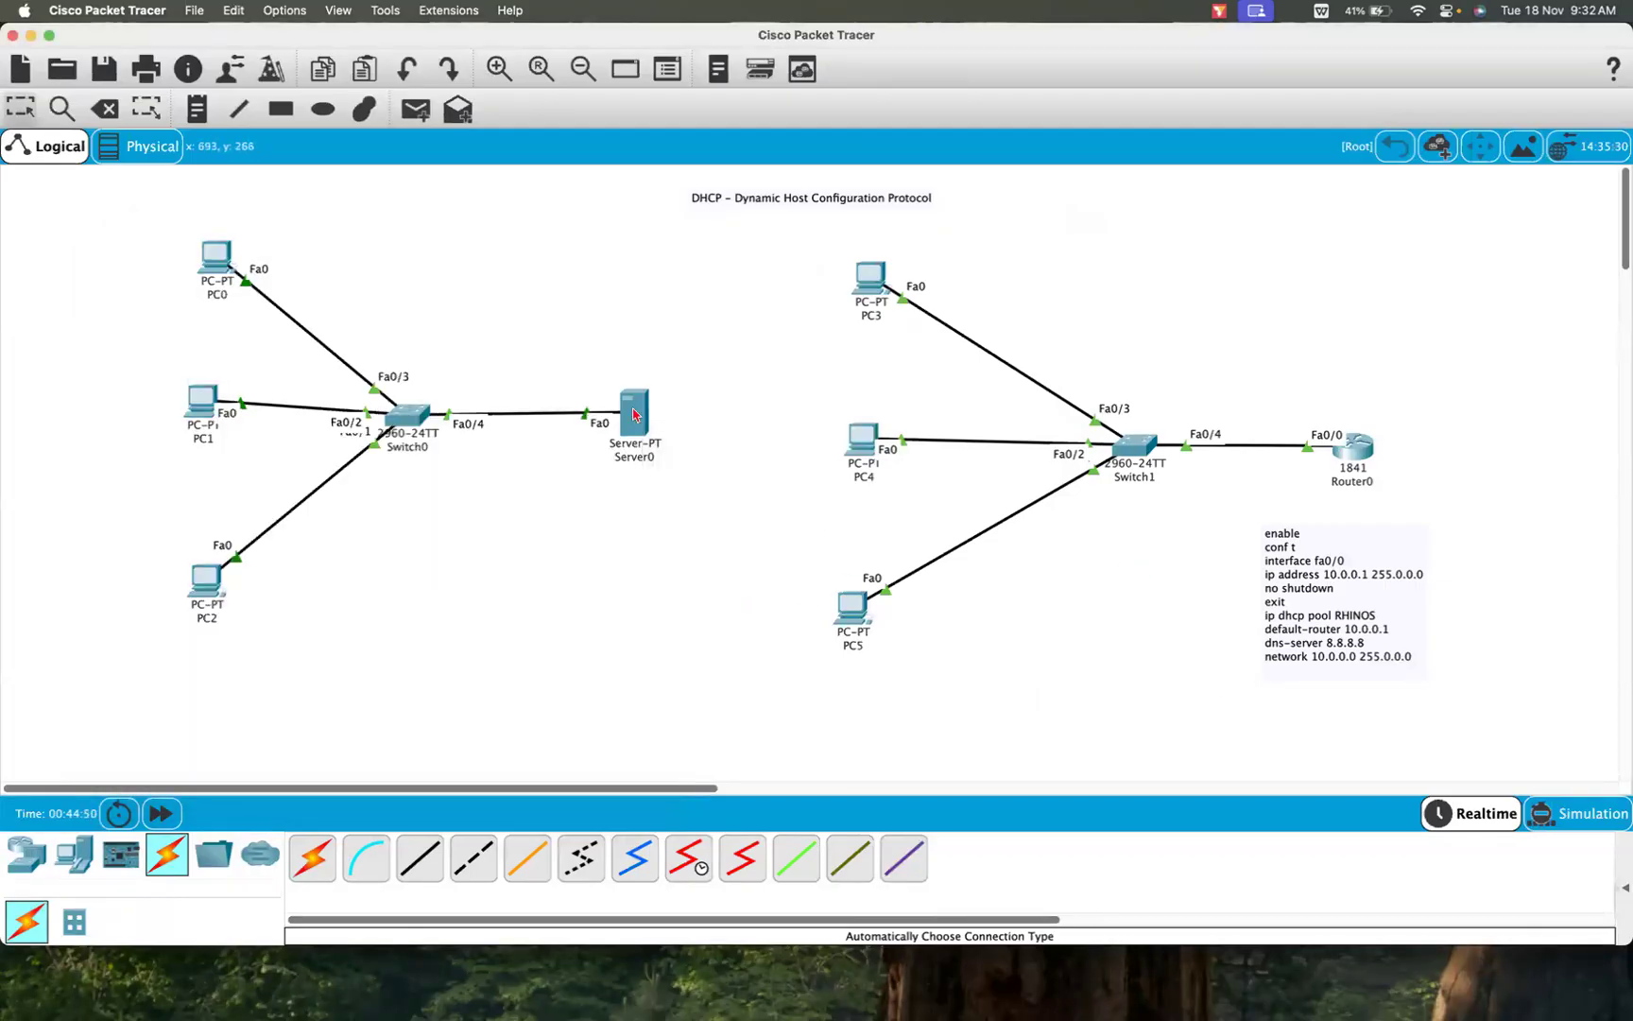